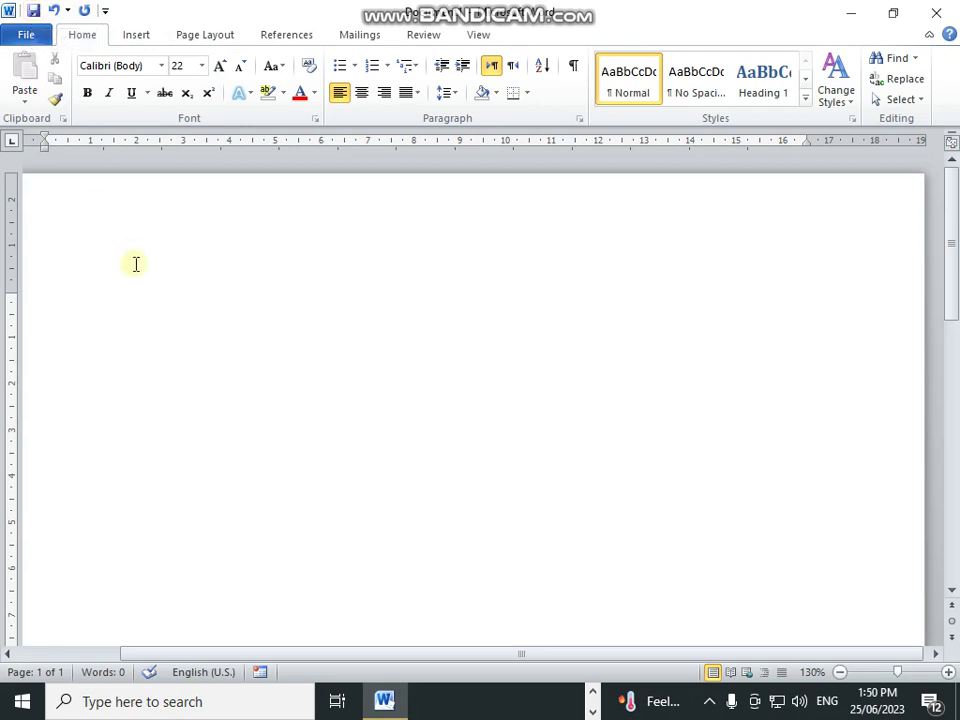
Step: Save the blank document to Local Disk (D:) as 'Home tab'
key("ctrl+s")
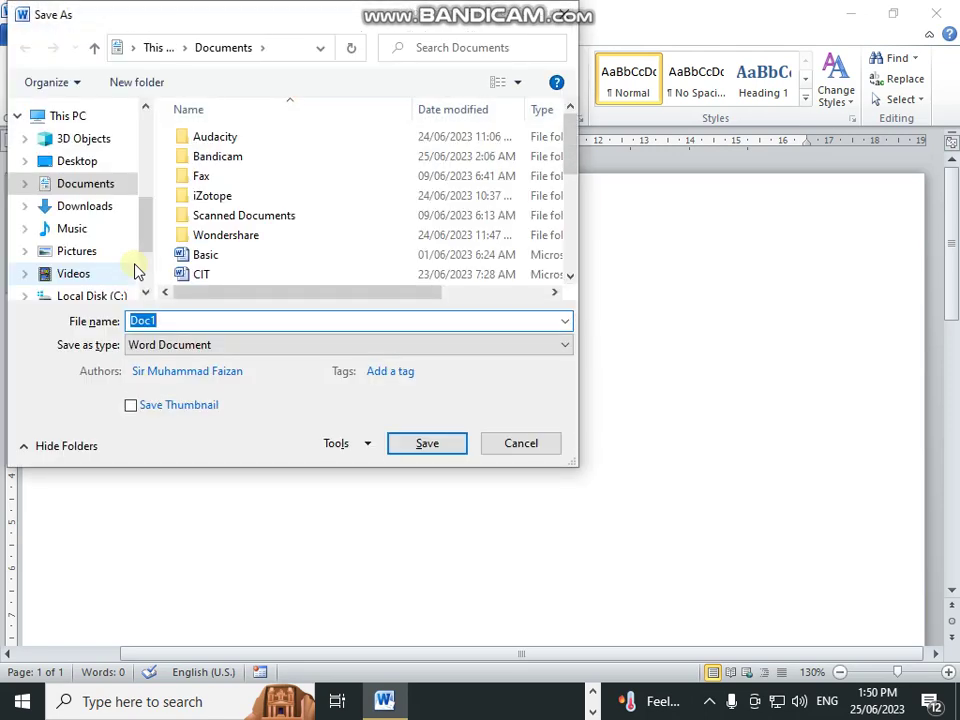
left_click_drag(148, 225, 148, 243)
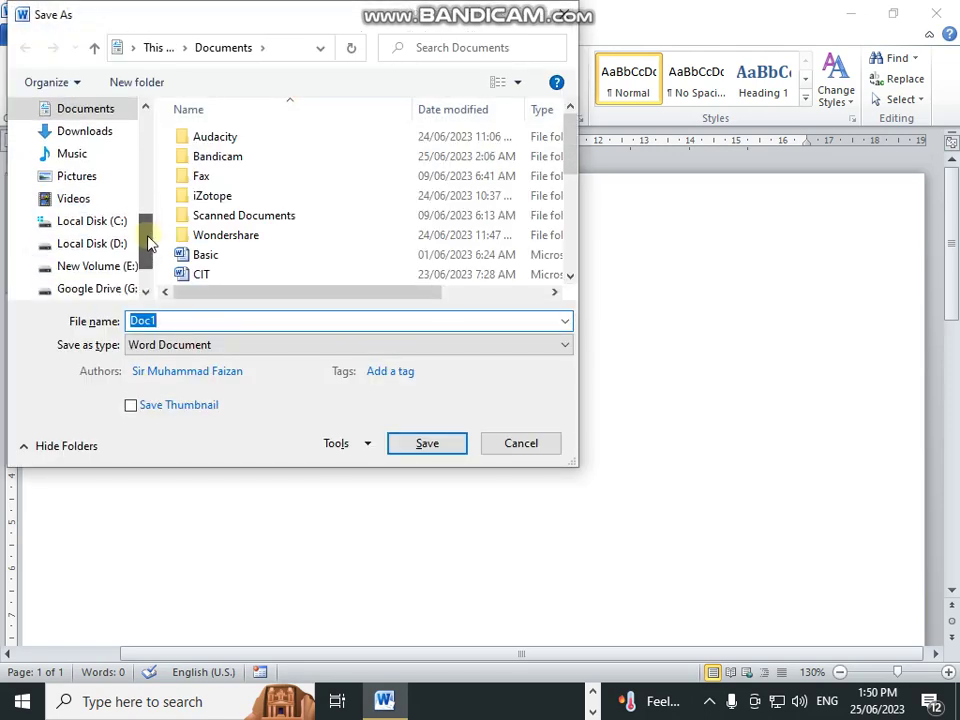
scroll(146, 245, "down", 1)
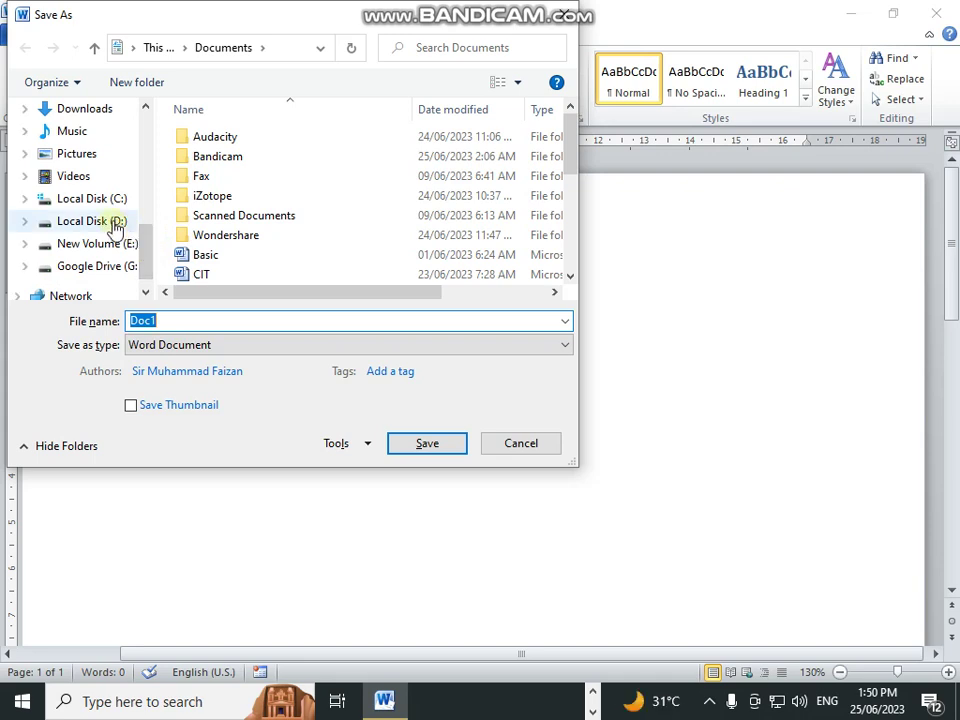
left_click(116, 227)
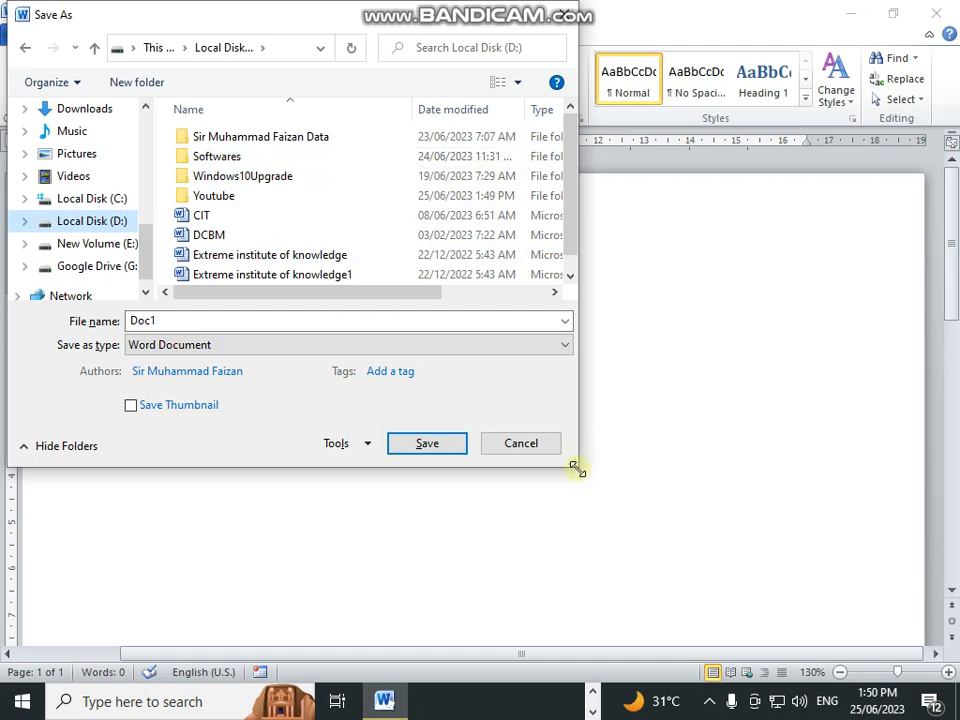
left_click_drag(577, 468, 690, 546)
left_click(259, 395)
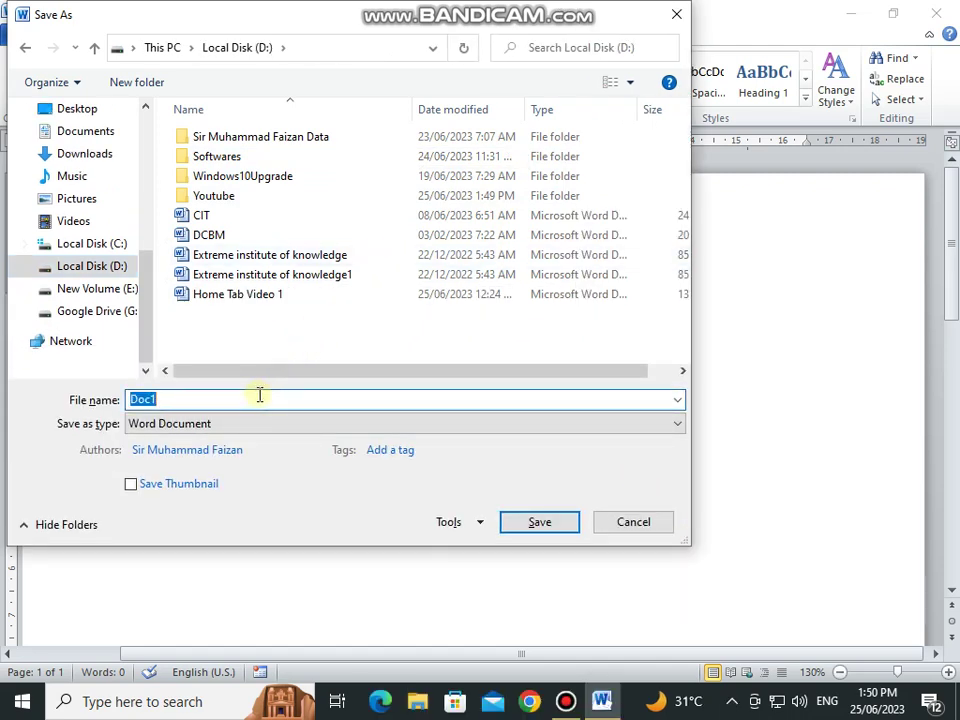
type("Home")
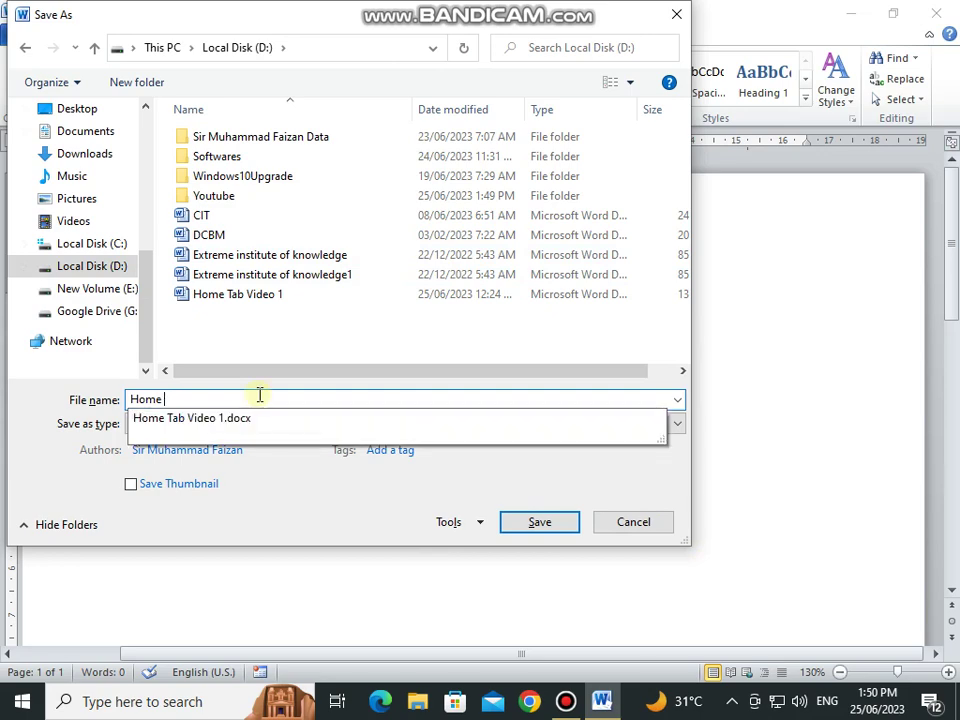
type(" tab")
key("Return")
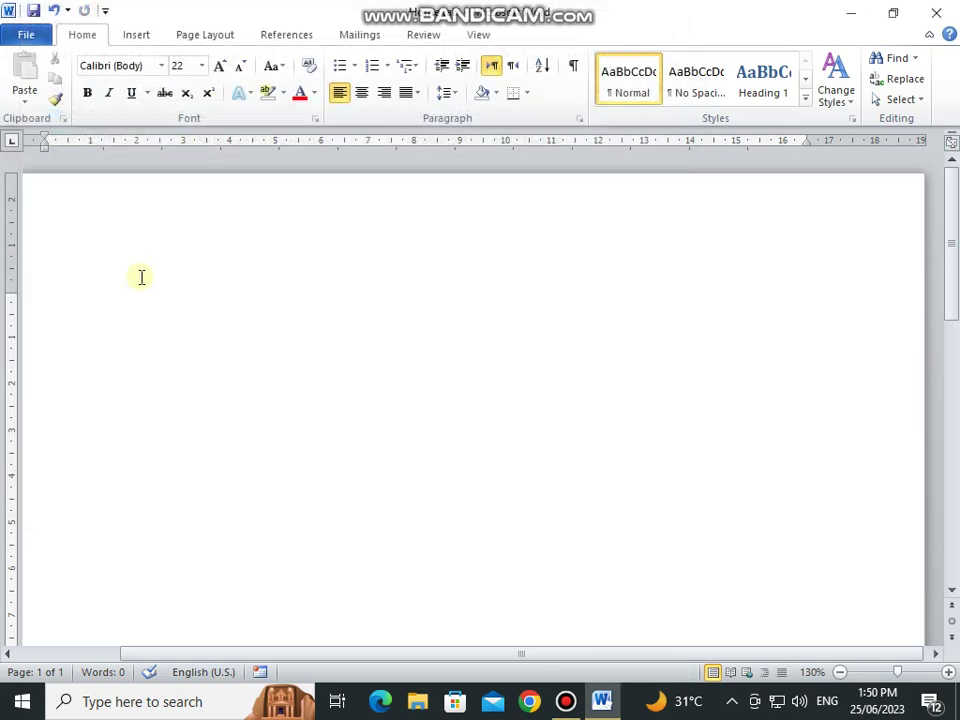
Step: Fill the document with sample paragraphs using =rand()
type("=rand")
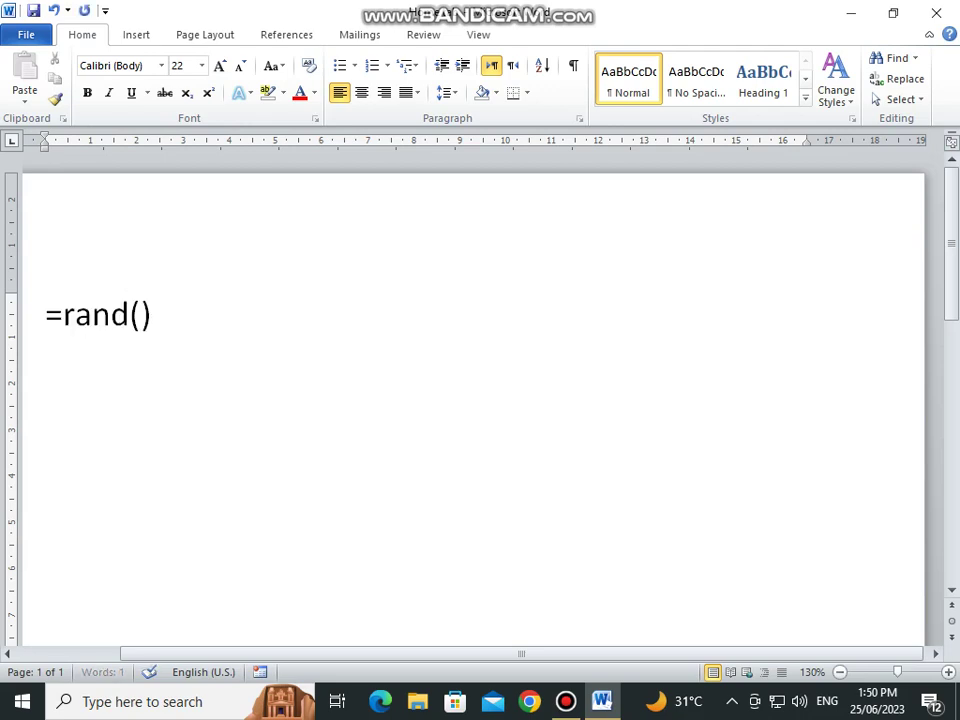
type("()")
key("Return")
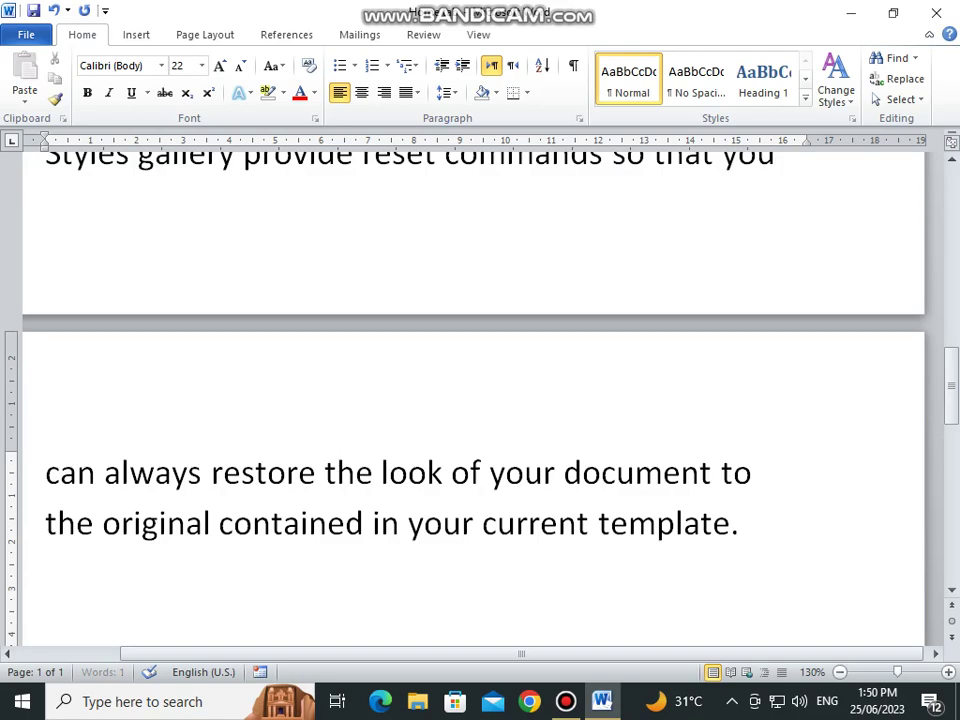
scroll(139, 300, "up", 15)
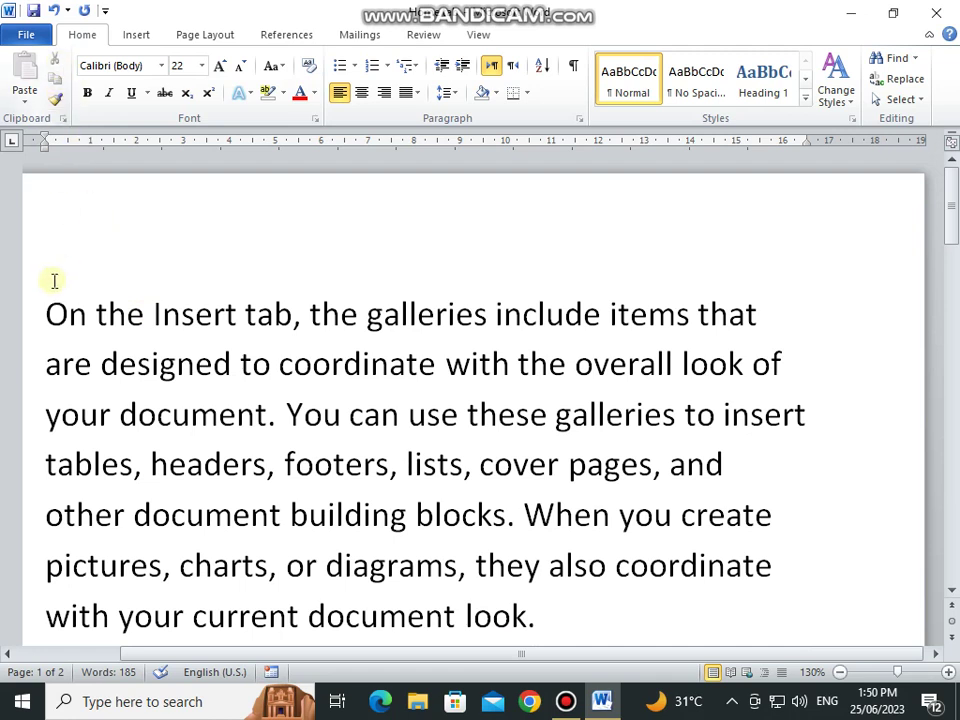
Step: Move the 'On the Insert tab' line to a new paragraph after 'look.', keeping source formatting
left_click(24, 318)
key("ctrl+c")
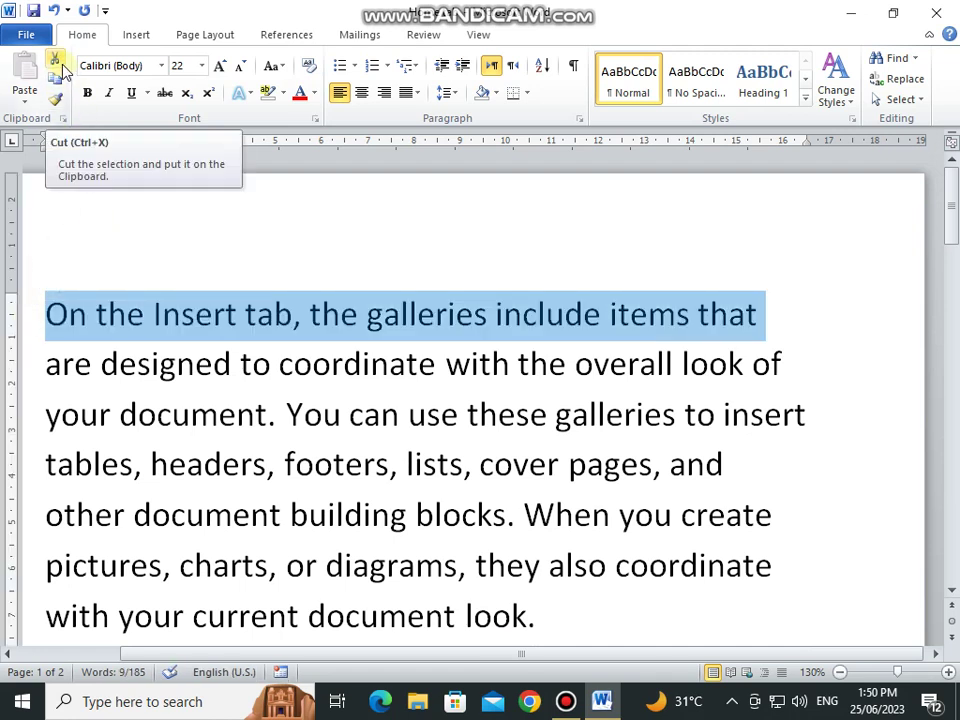
left_click(57, 63)
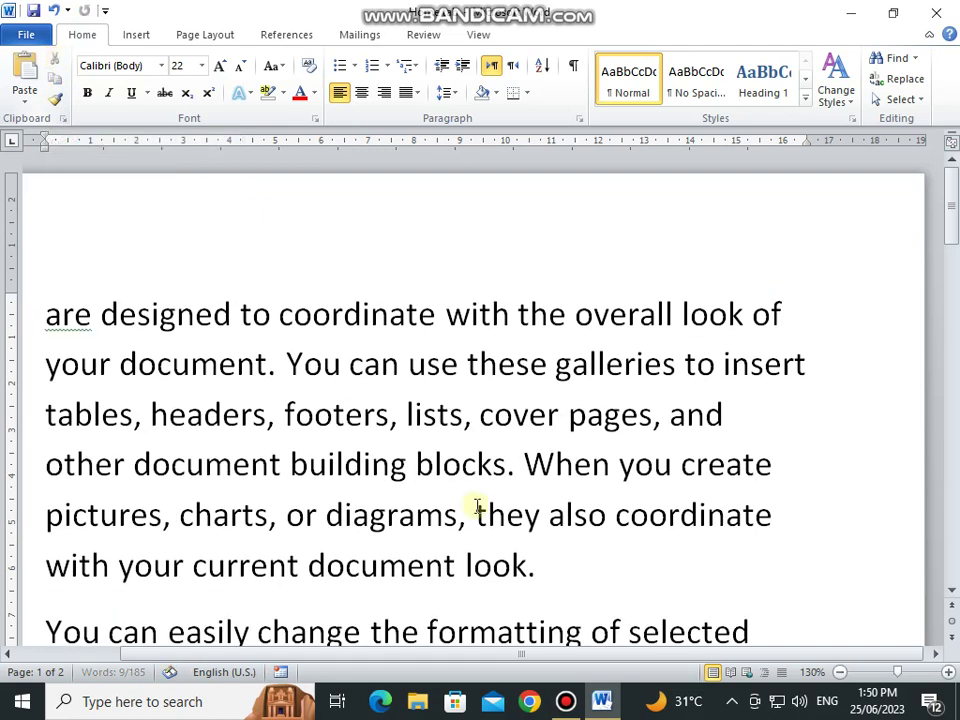
left_click(540, 562)
key("Return")
scroll(253, 293, "down", 2)
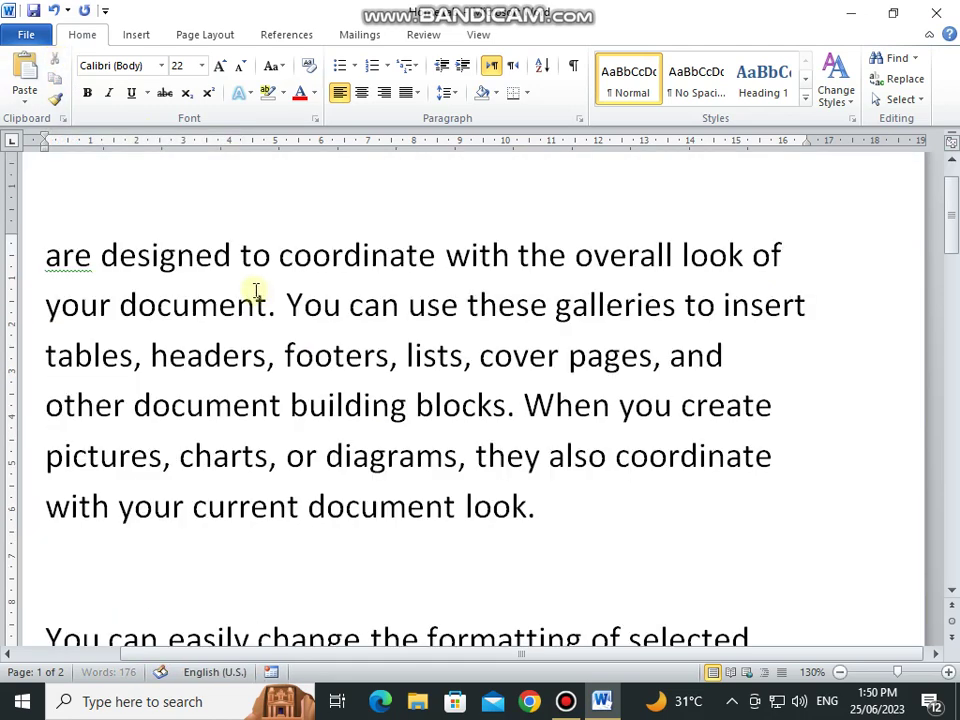
left_click(20, 108)
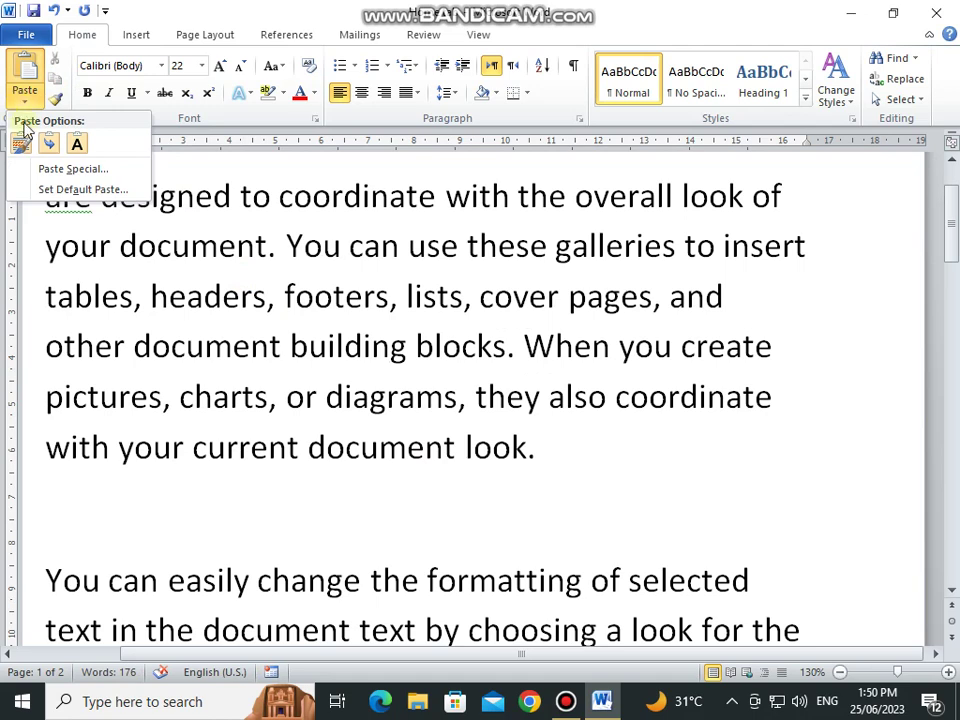
left_click(21, 142)
Step: Copy the line beginning 'are designed' and paste it as a new line after 'look of'
scroll(293, 347, "up", 1)
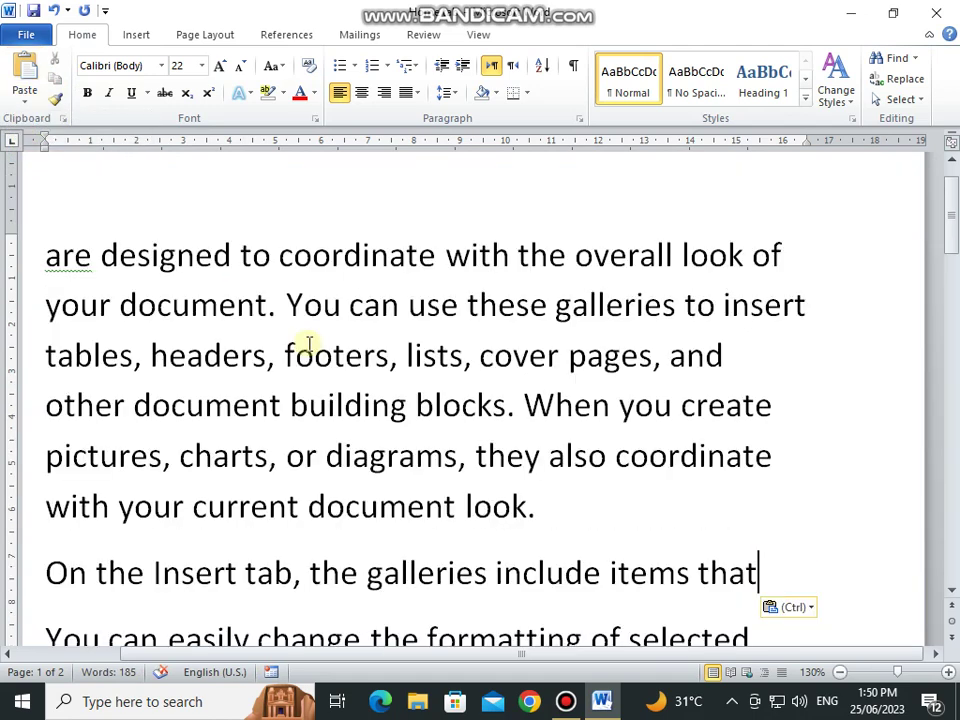
left_click(24, 268)
key("ctrl+c")
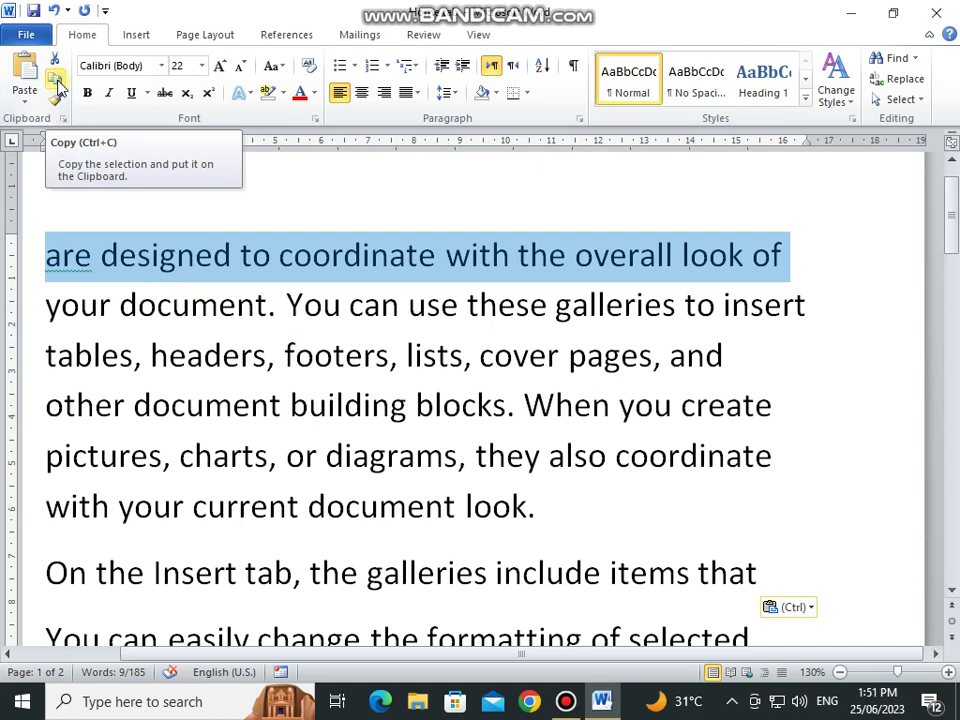
left_click(57, 88)
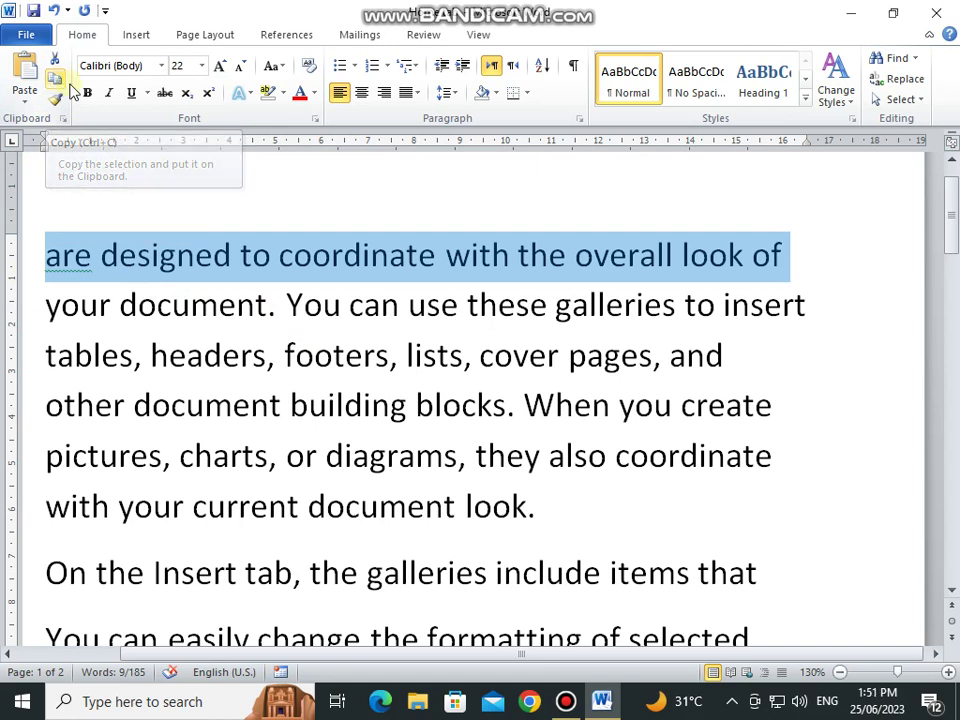
left_click(804, 255)
key("Return")
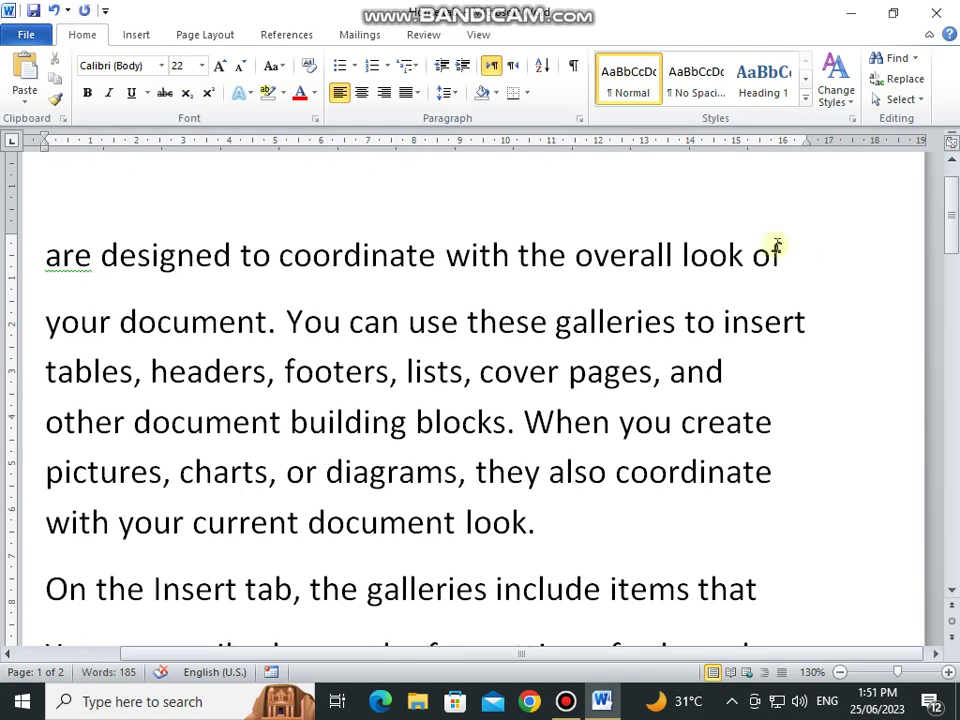
left_click(24, 102)
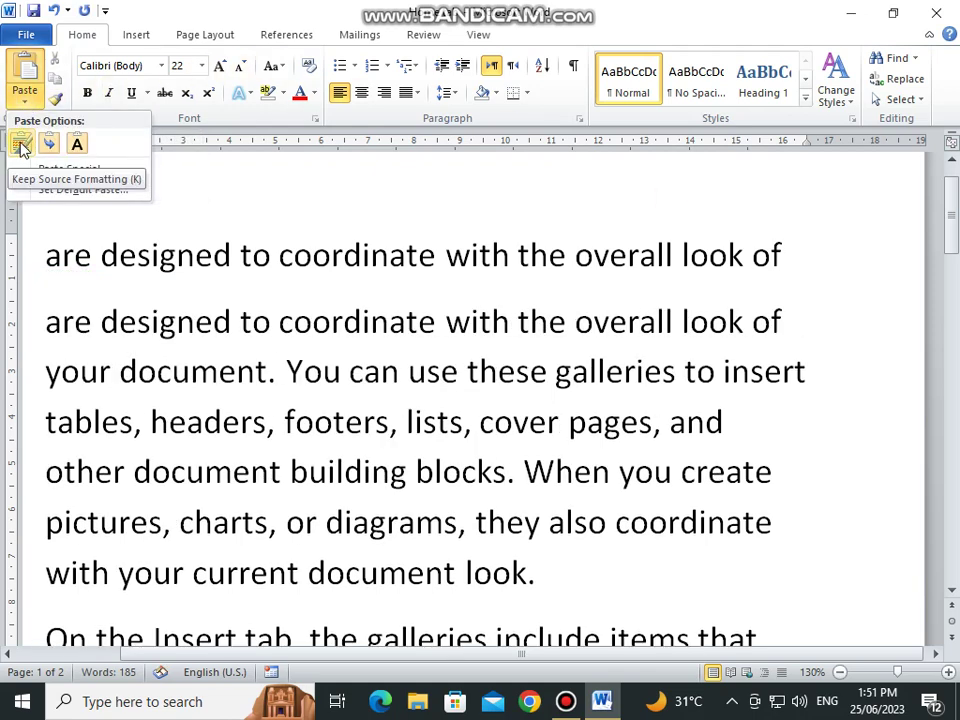
left_click(21, 142)
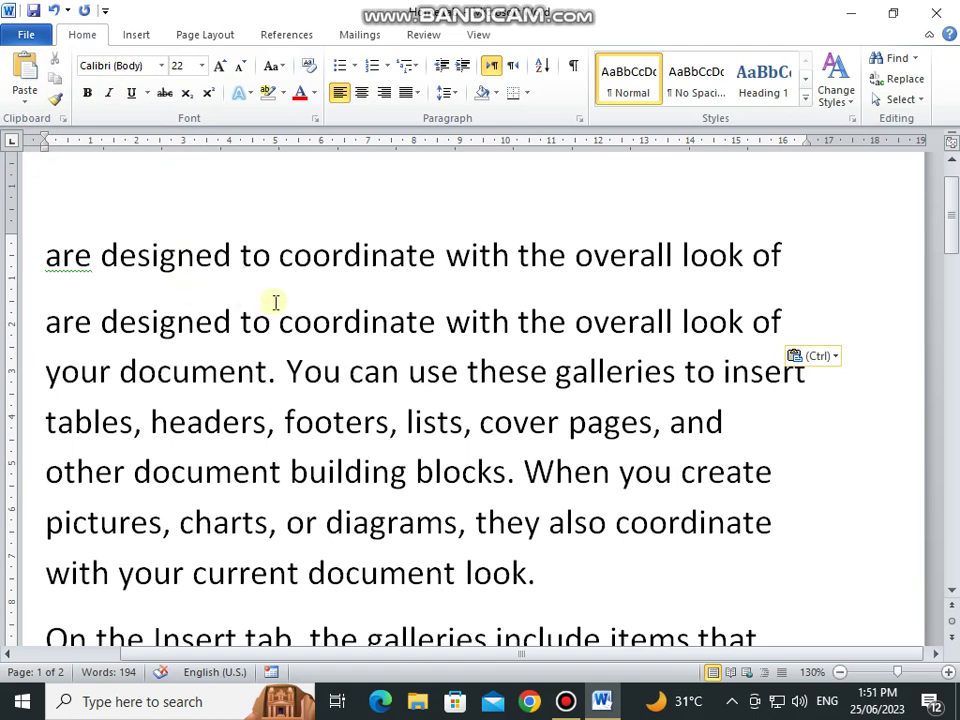
left_click_drag(45, 258, 797, 418)
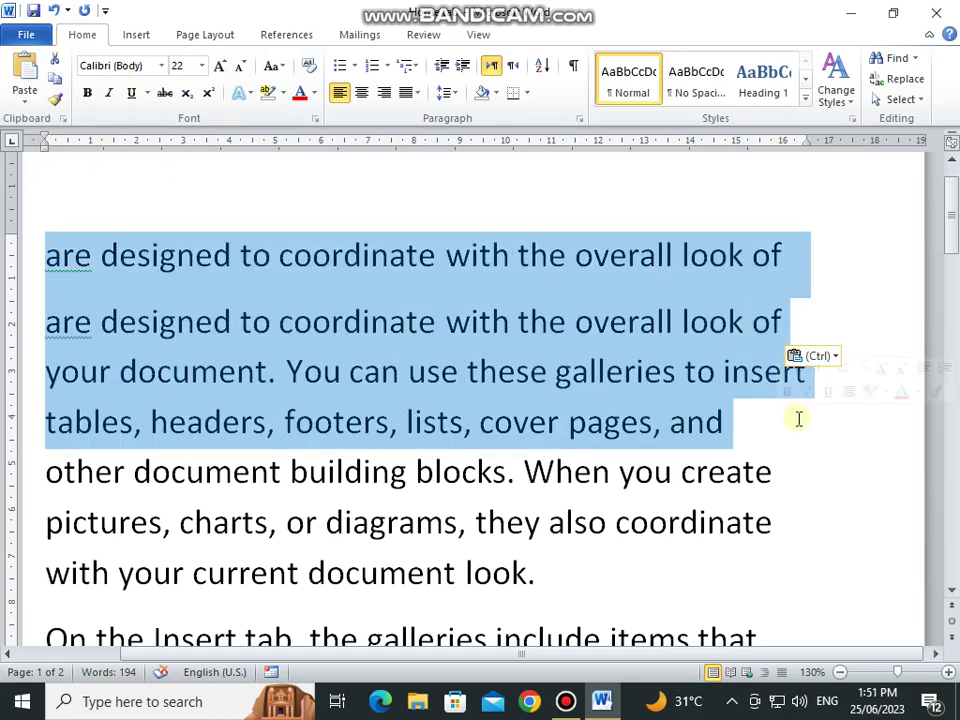
Step: Set the selected opening lines in Adobe Caslon Pro Bold
left_click(161, 66)
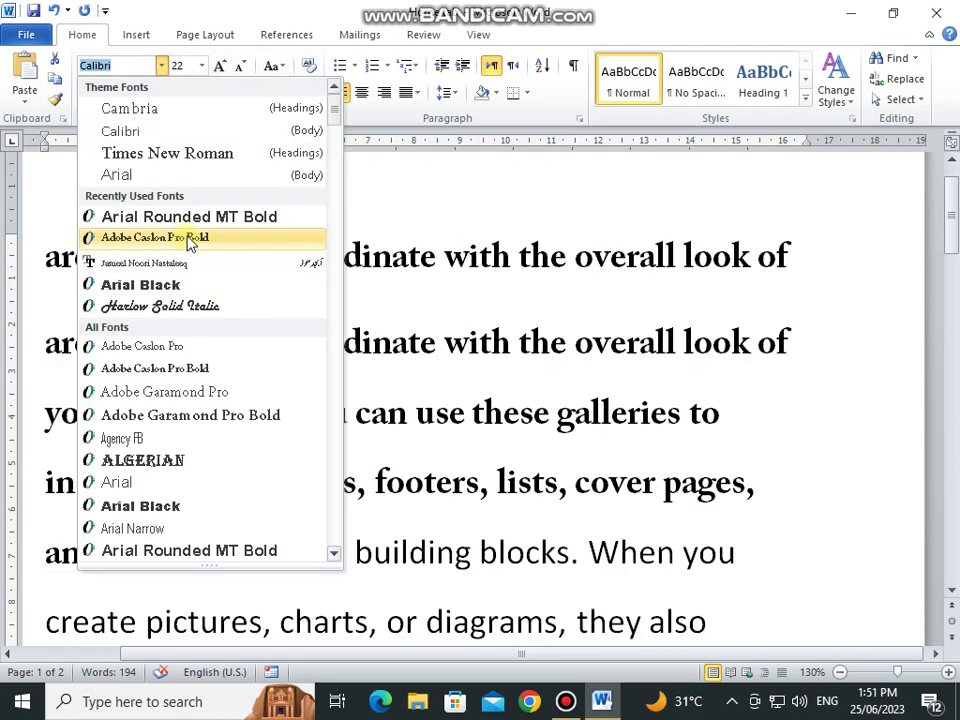
left_click(212, 240)
scroll(208, 285, "down", 3)
left_click(193, 236)
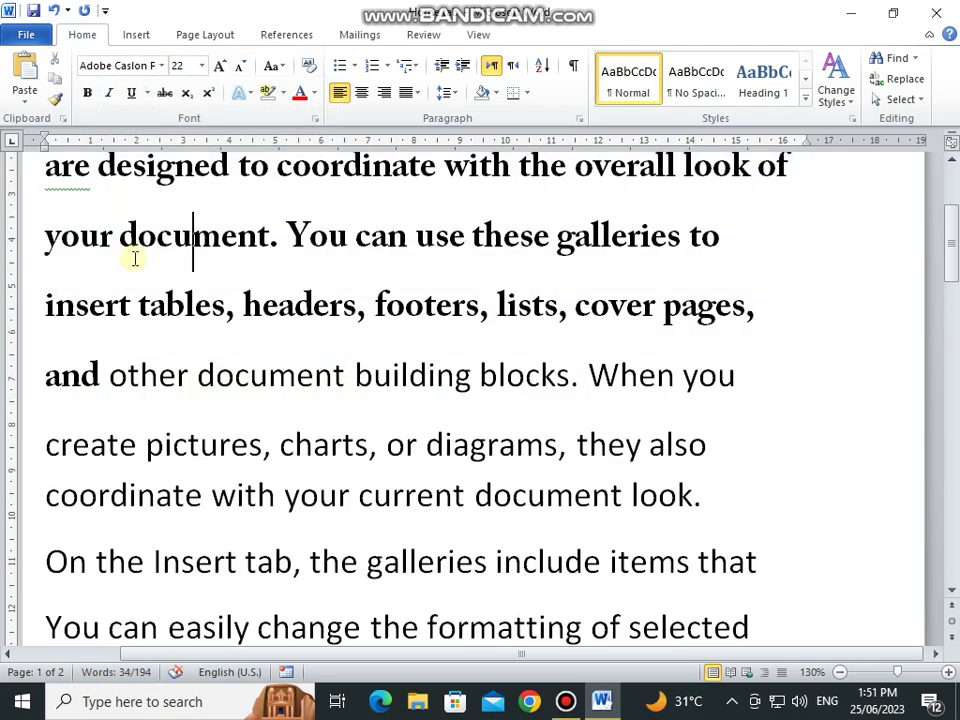
scroll(133, 257, "up", 1)
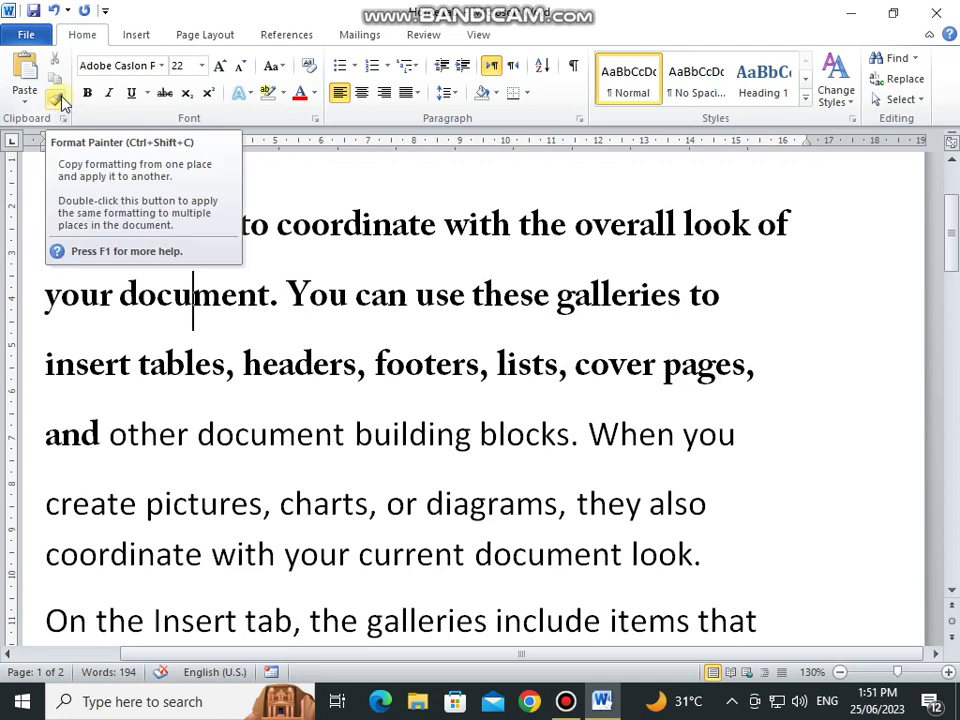
scroll(85, 250, "up", 2)
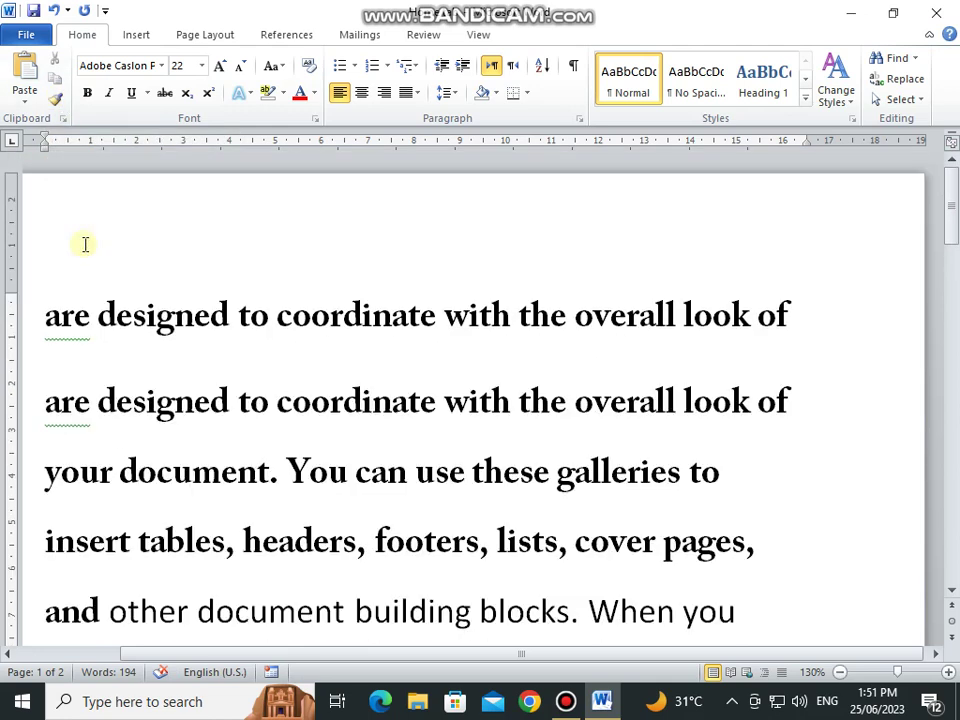
scroll(85, 244, "down", 2)
Step: Copy that formatting onto the 'On the Insert tab' lines with Format Painter
left_click_drag(44, 200, 91, 197)
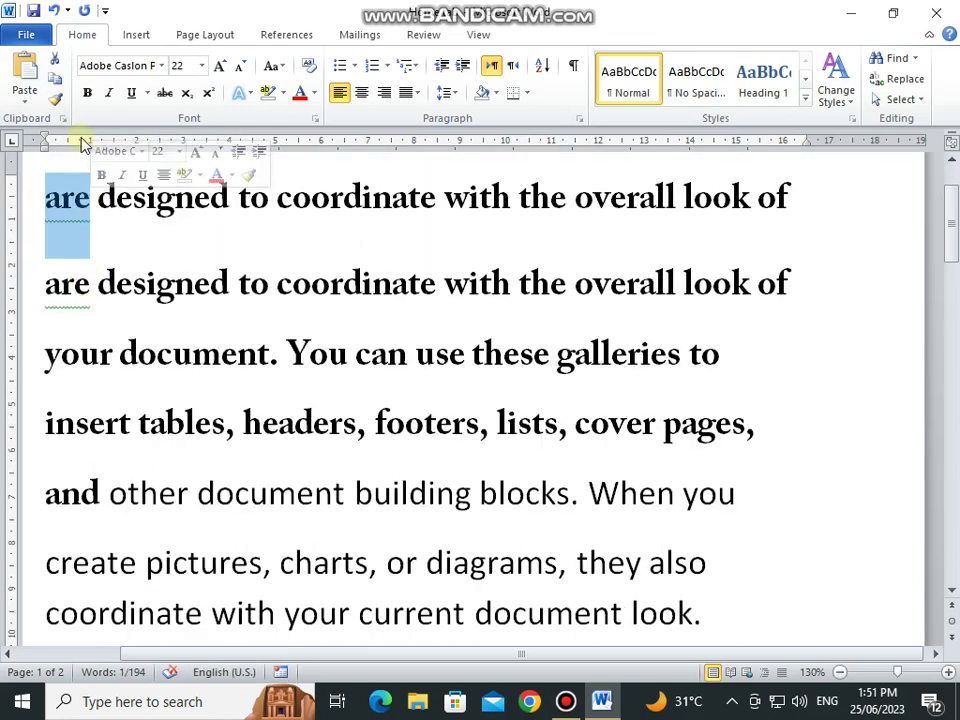
left_click(55, 99)
scroll(286, 374, "down", 4)
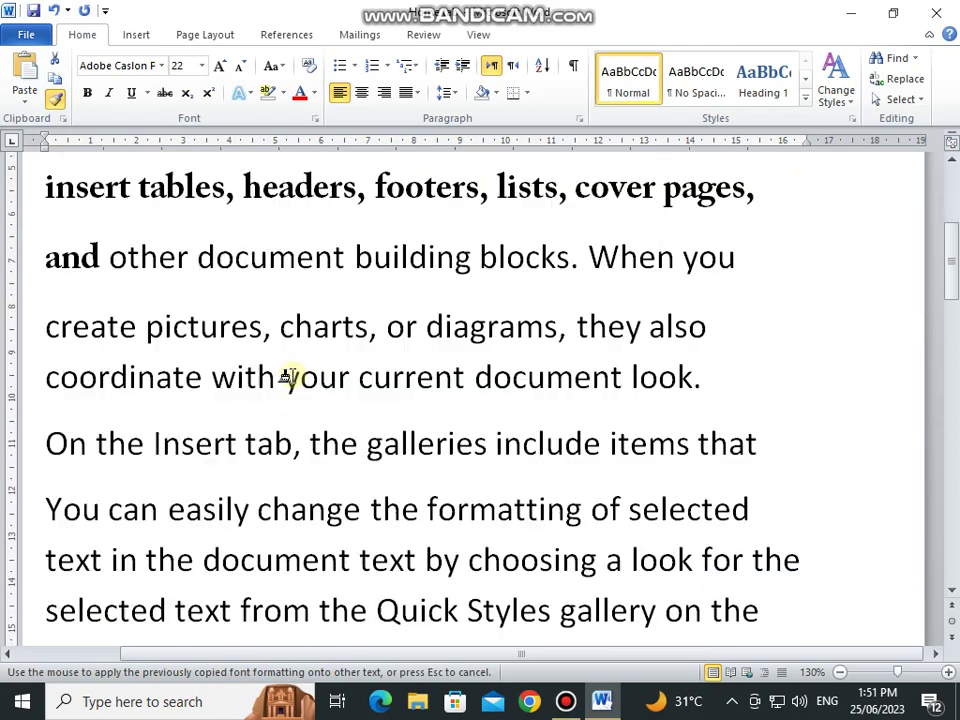
scroll(100, 362, "down", 3)
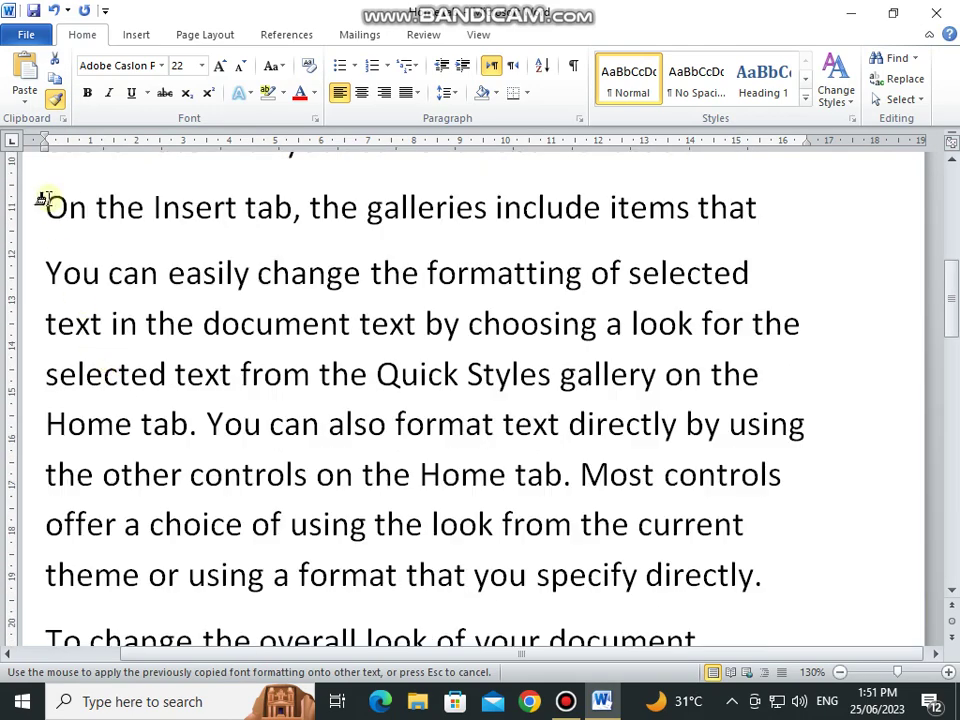
mouse_move(44, 198)
left_mouse_down()
mouse_move(392, 317)
mouse_move(602, 321)
mouse_move(784, 370)
left_mouse_up()
scroll(478, 313, "up", 5)
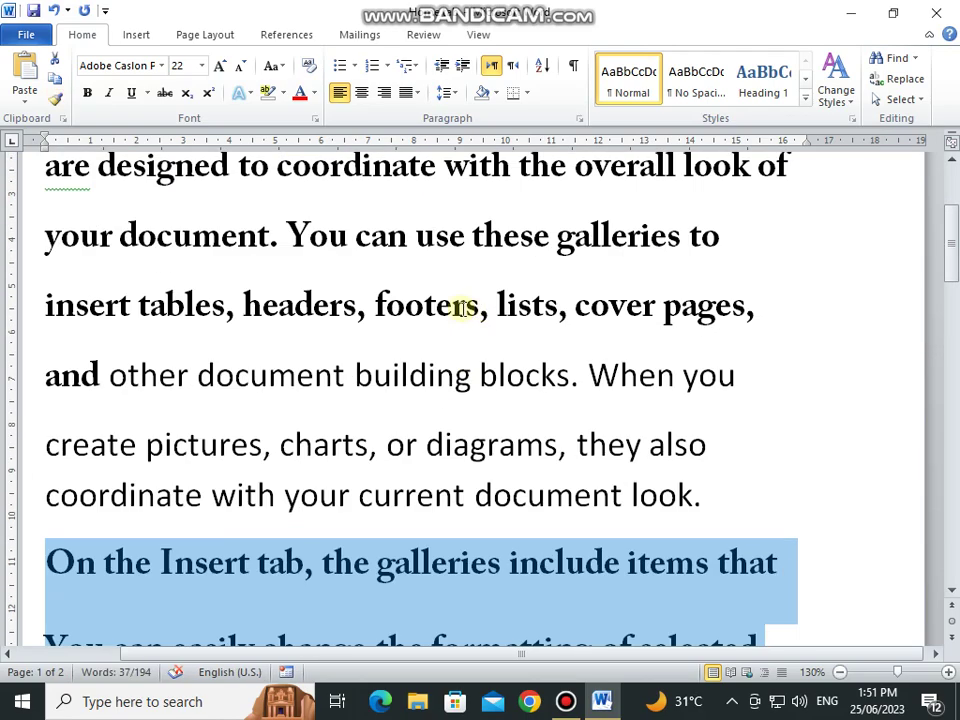
scroll(463, 308, "down", 4)
left_click(323, 316)
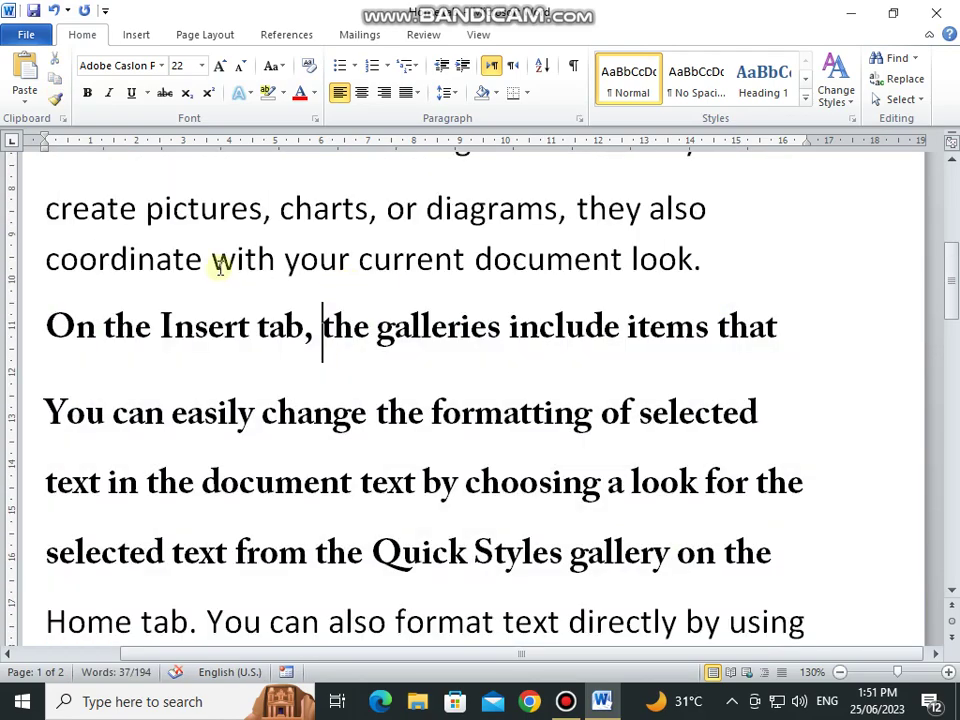
scroll(126, 257, "up", 5)
left_click_drag(44, 195, 750, 380)
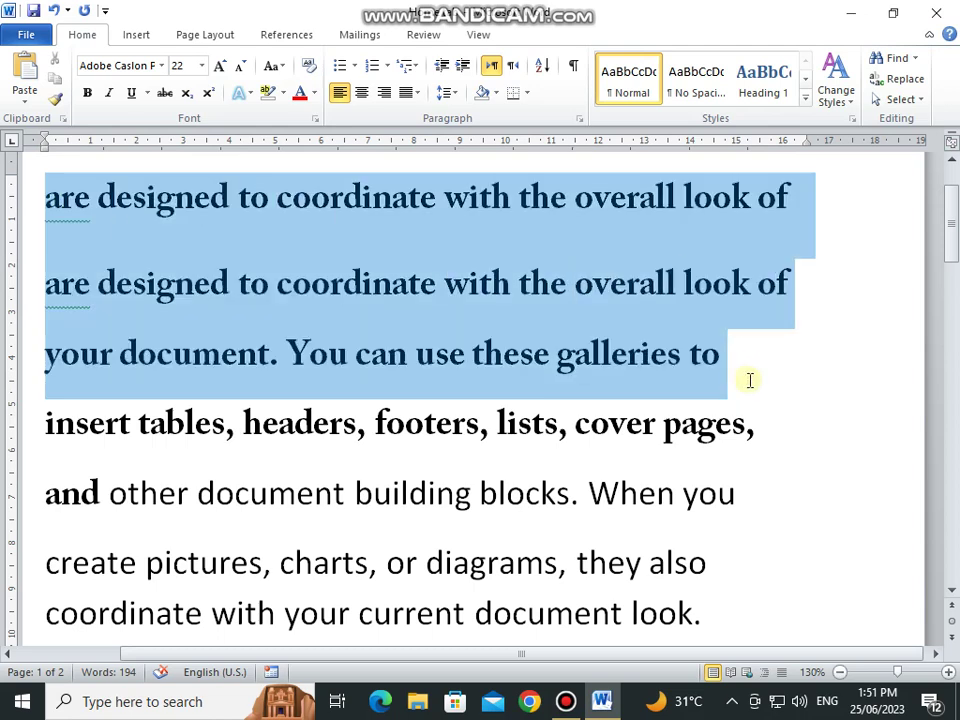
Step: Size the selected opening text to 18 pt using the size list and Grow/Shrink Font
left_click(201, 65)
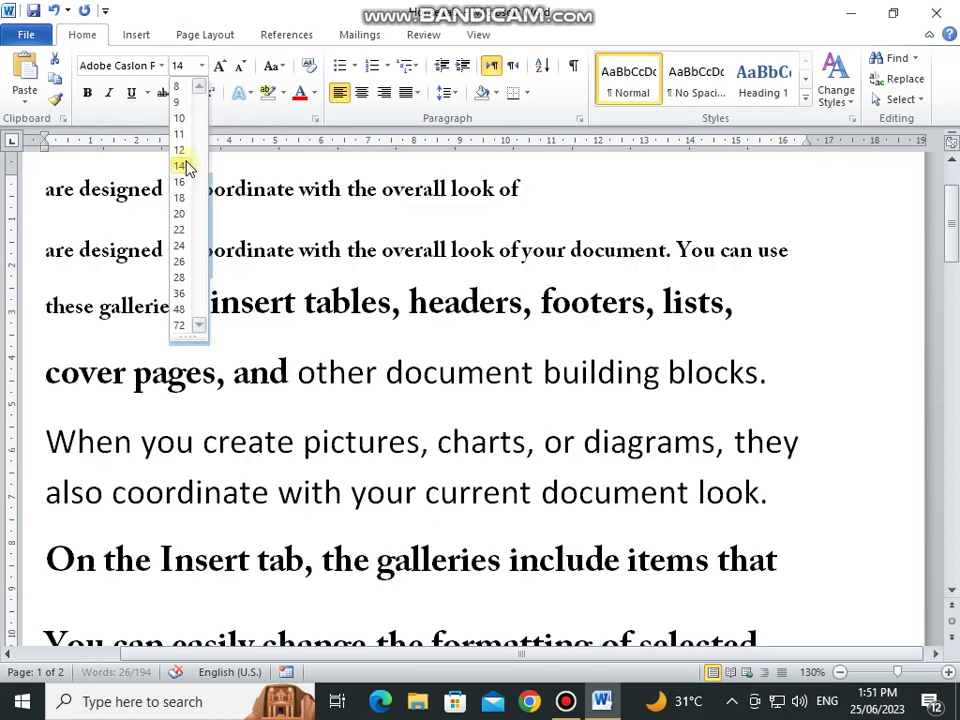
left_click(184, 165)
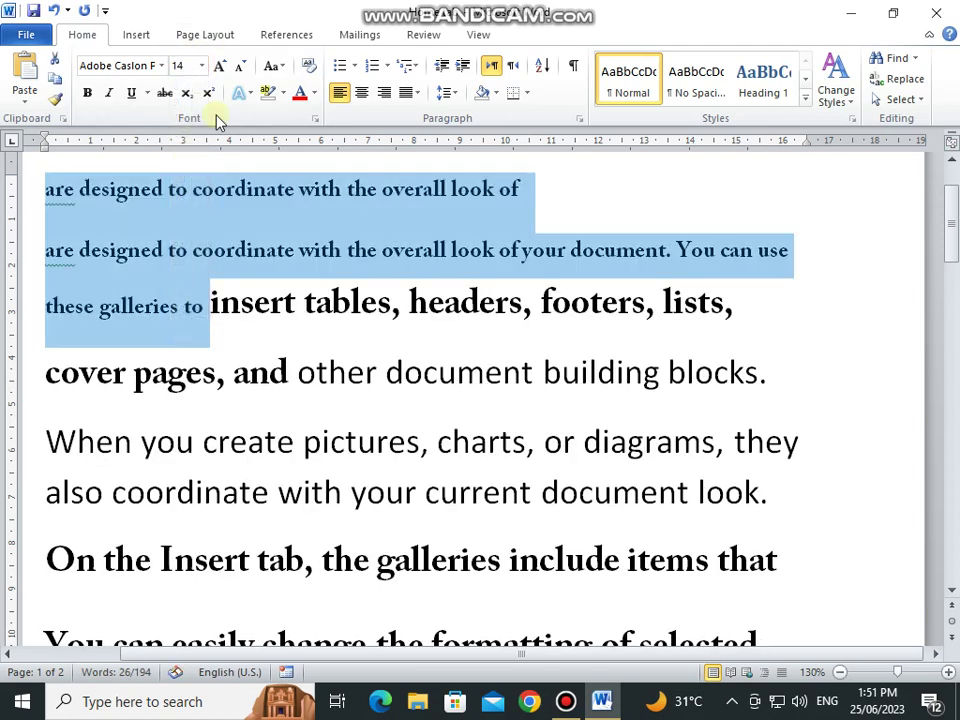
left_click(220, 66)
left_click(220, 66)
left_click(220, 66)
left_click(220, 66)
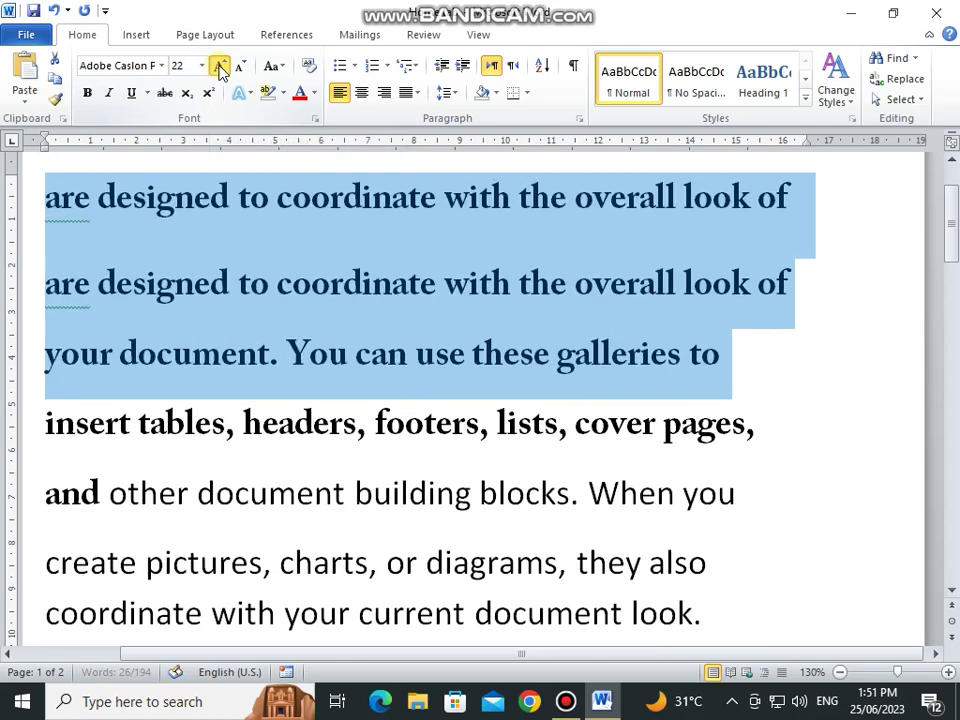
left_click(220, 66)
left_click(242, 66)
left_click(242, 66)
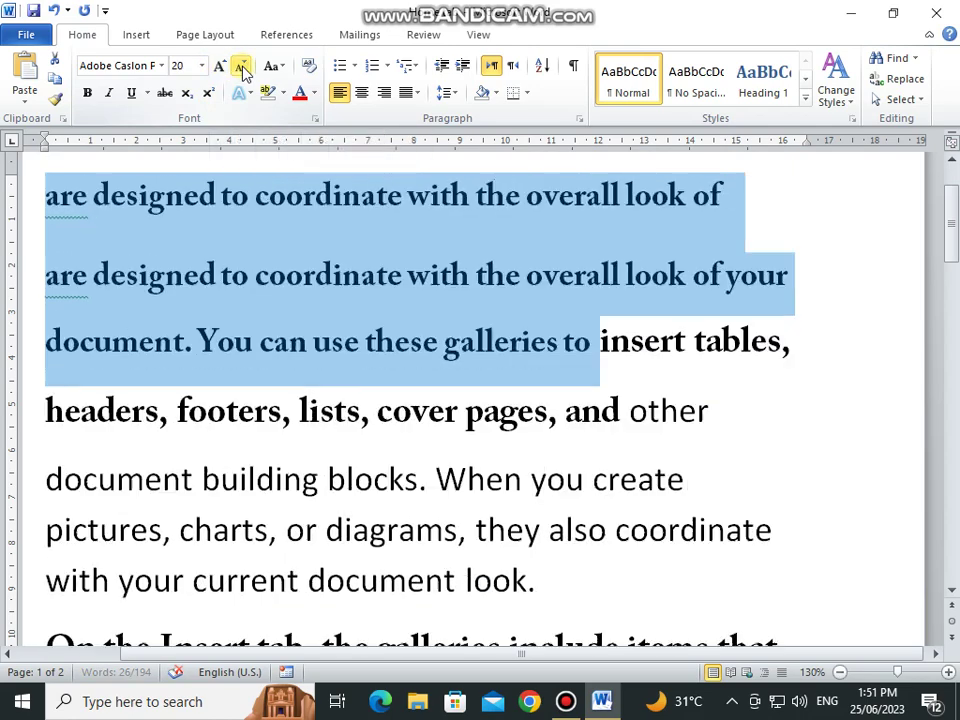
left_click(242, 66)
left_click(306, 396)
scroll(272, 377, "up", 2)
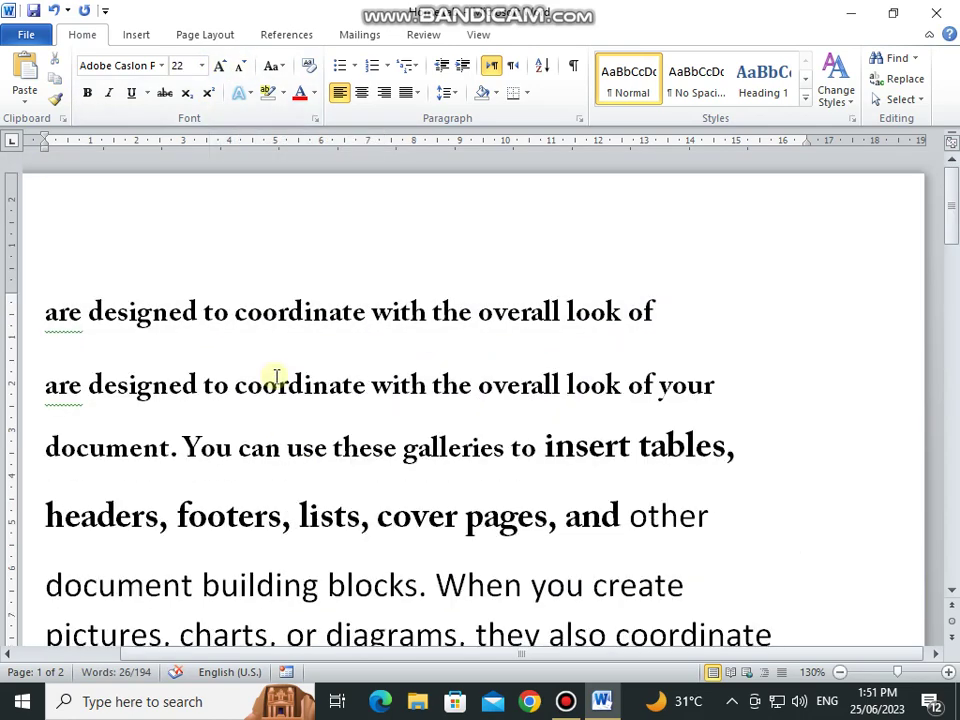
left_click(60, 312)
left_click_drag(50, 312, 672, 590)
Step: Put the whole document in sentence case
key("ctrl+a")
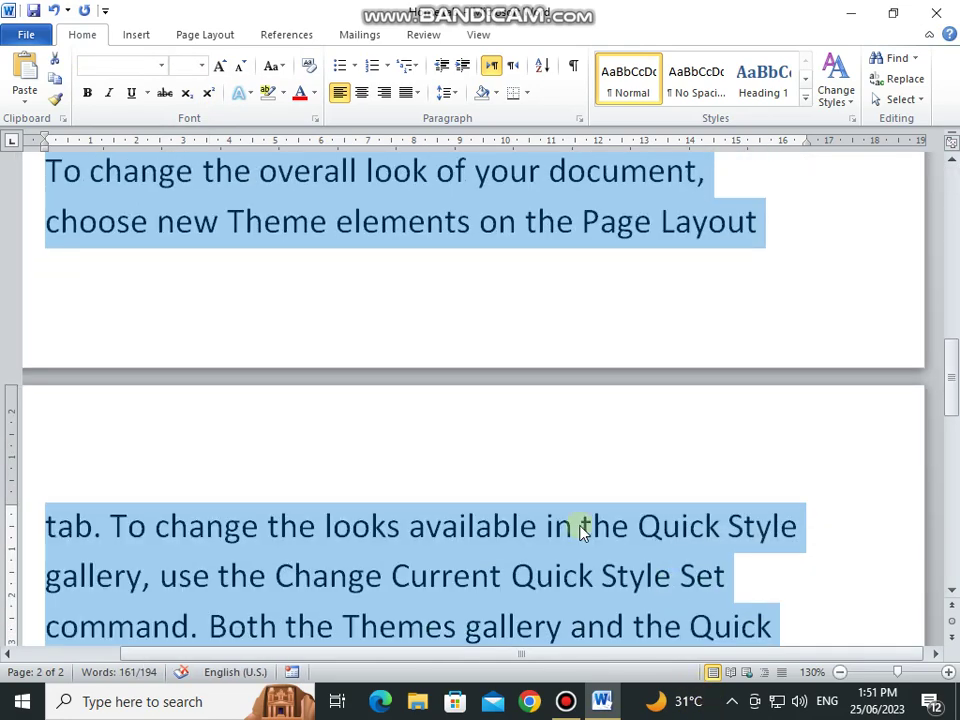
scroll(360, 399, "up", 6)
scroll(360, 399, "up", 3)
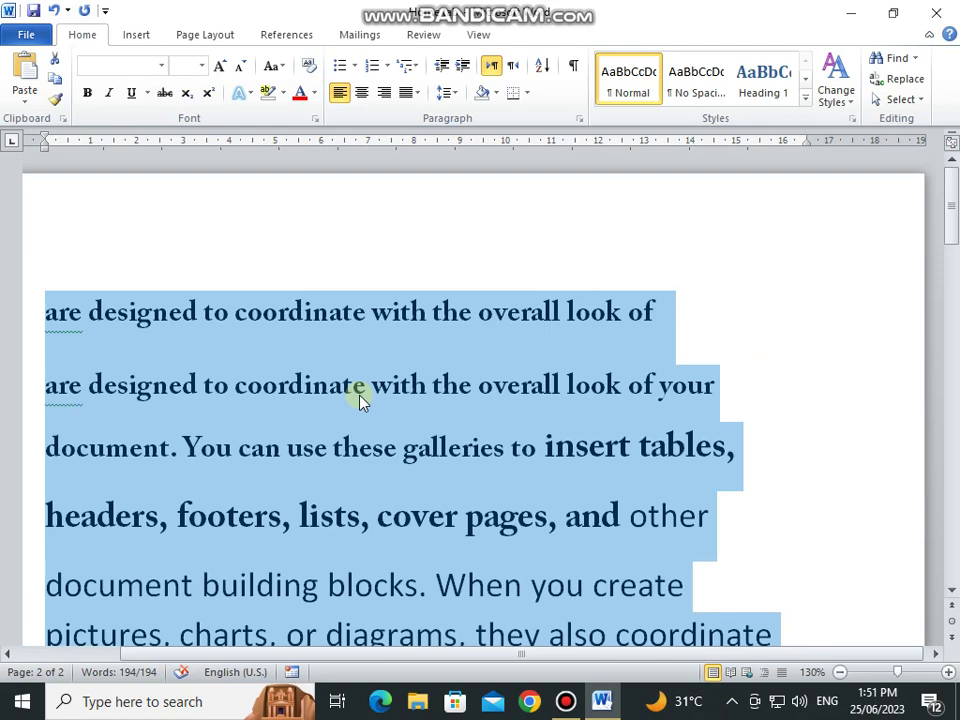
left_click(284, 68)
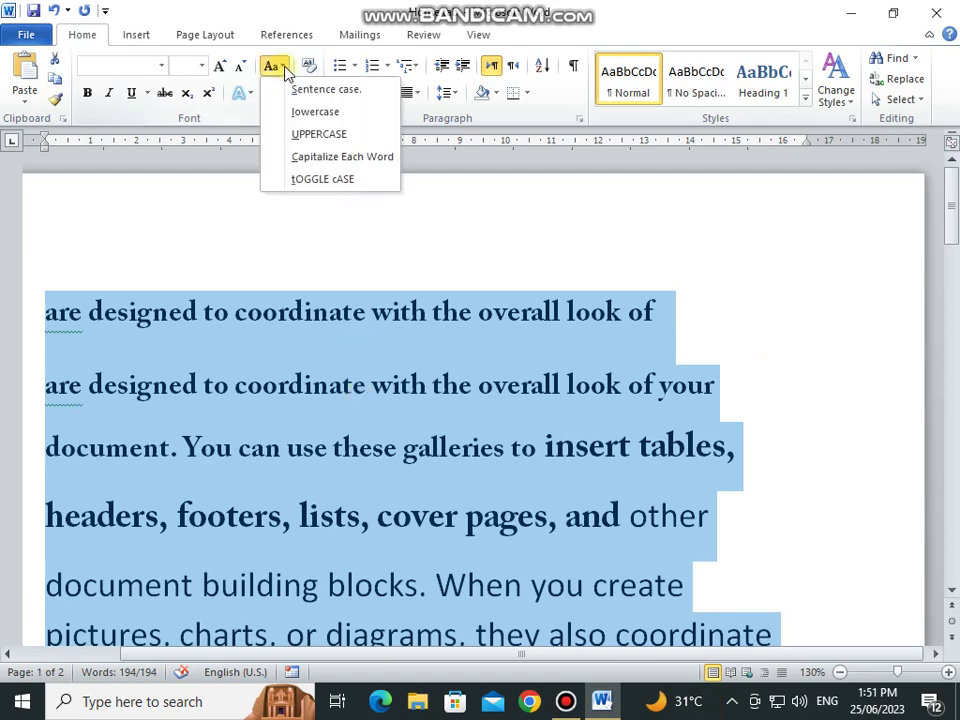
left_click(310, 90)
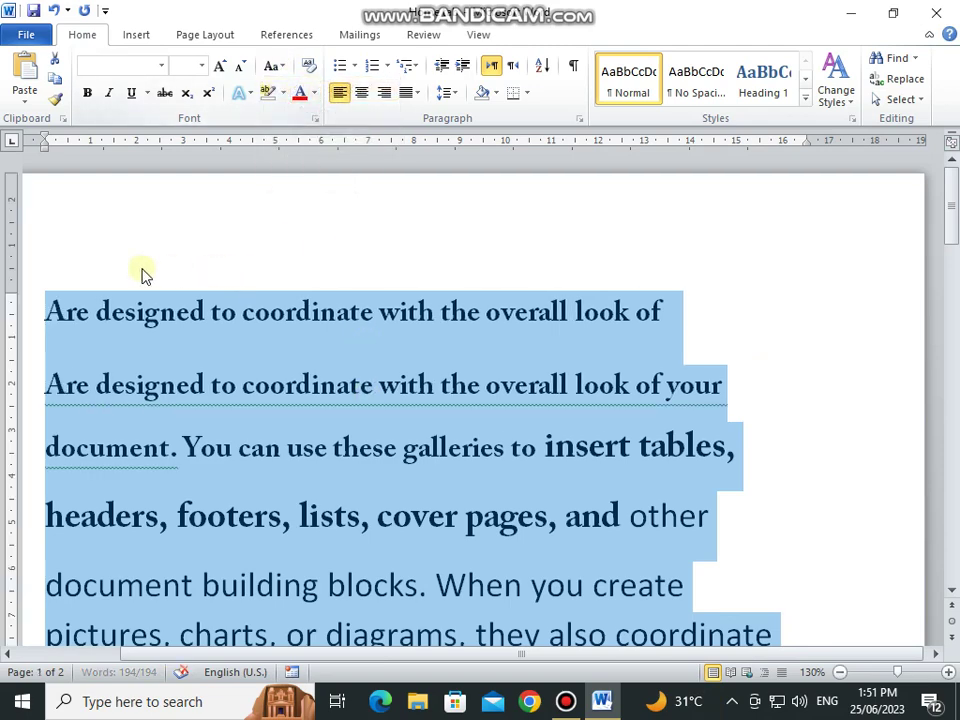
left_click(60, 312)
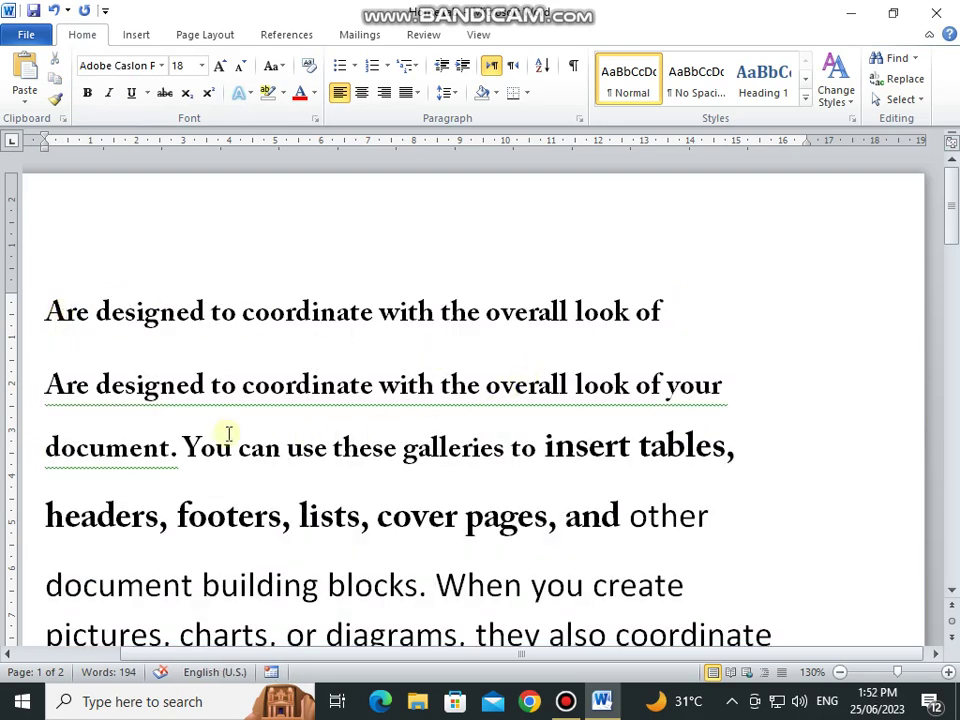
Step: Try lowercase, UPPERCASE, Capitalize Each Word and tOGGLE cASE, then return to sentence case
left_click(47, 311)
left_click(730, 593, "shift")
left_click(272, 66)
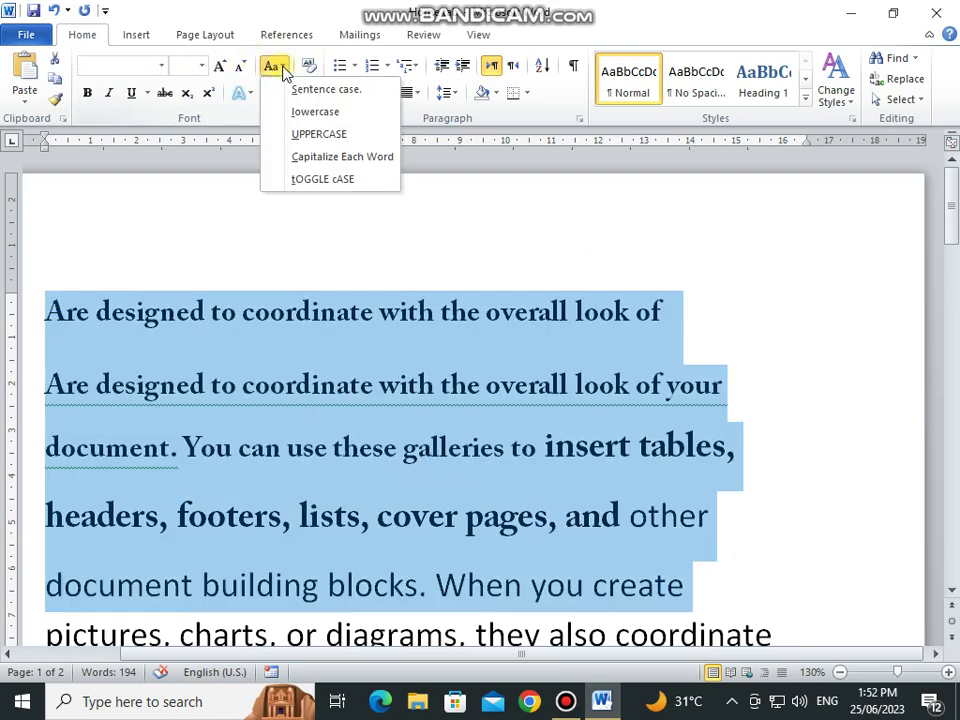
left_click(270, 111)
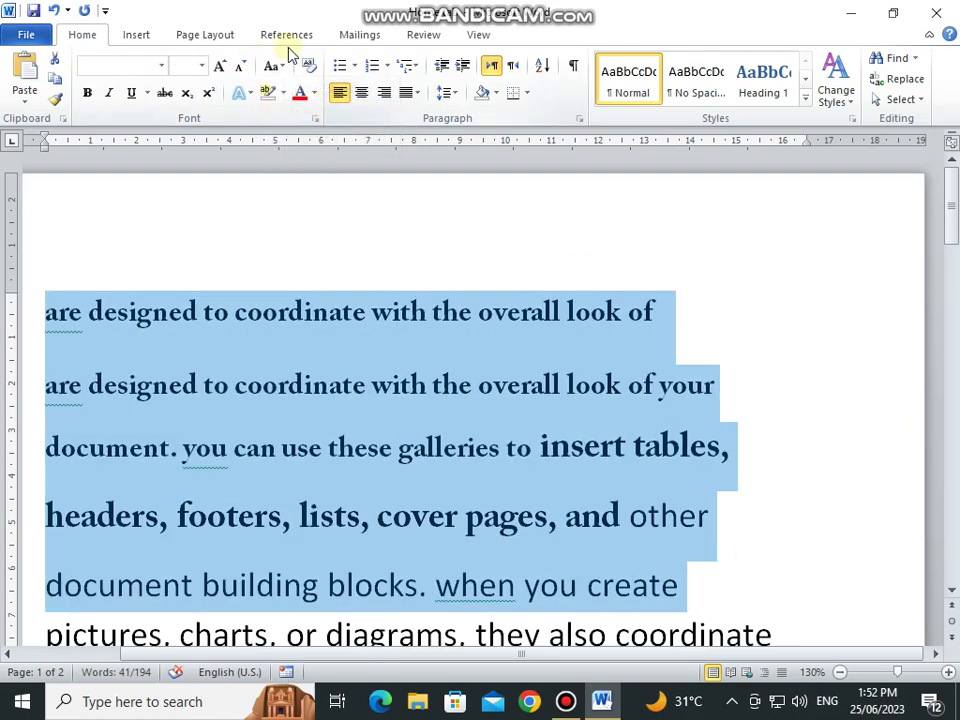
left_click(272, 66)
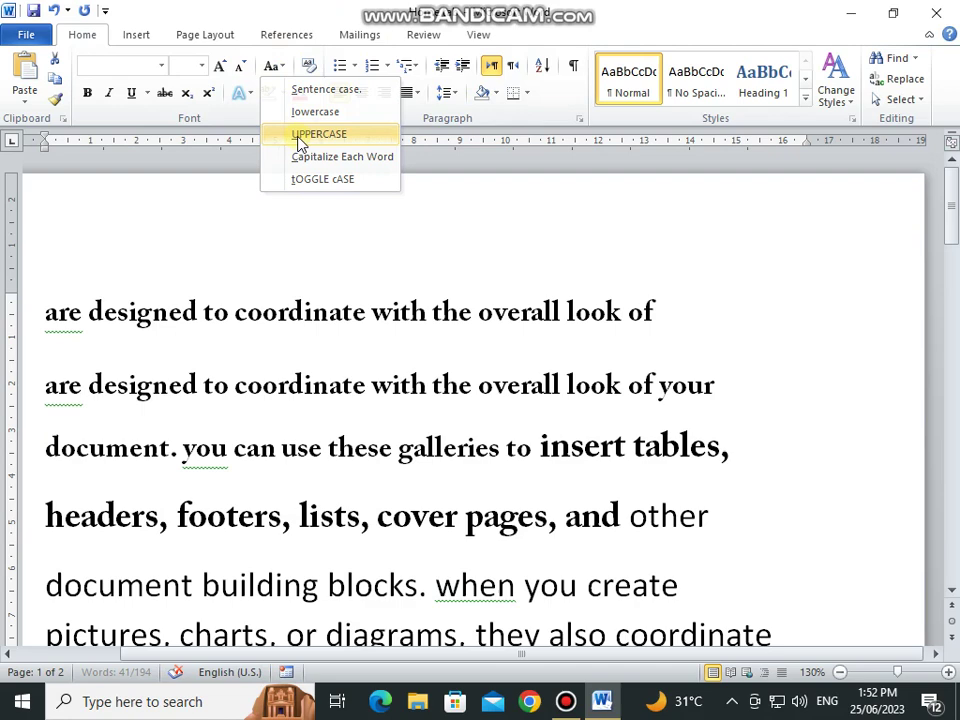
left_click(300, 138)
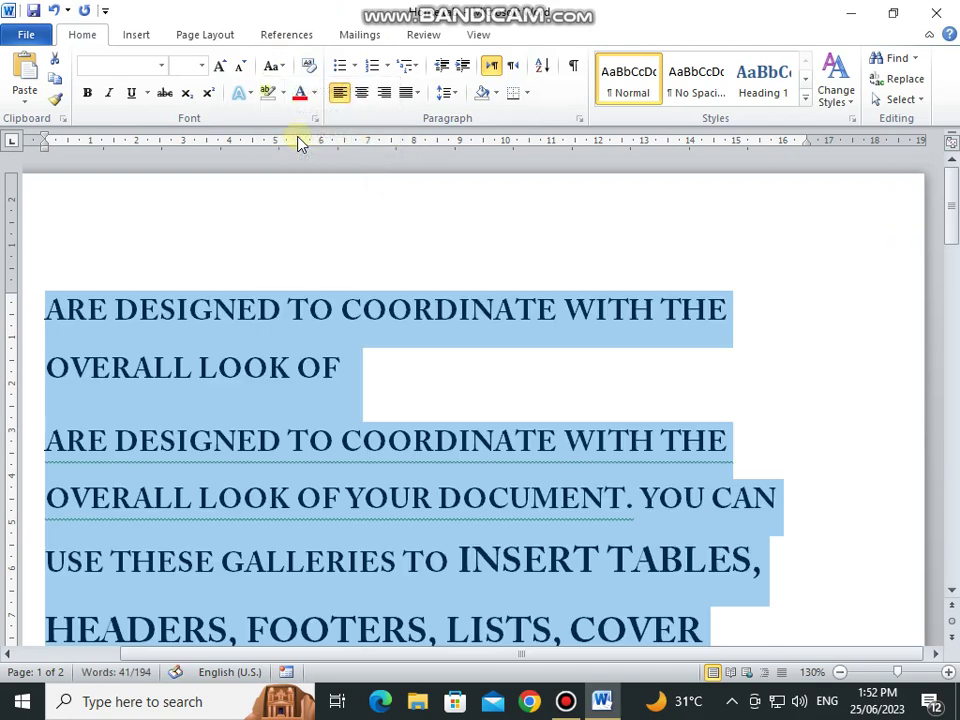
left_click(276, 67)
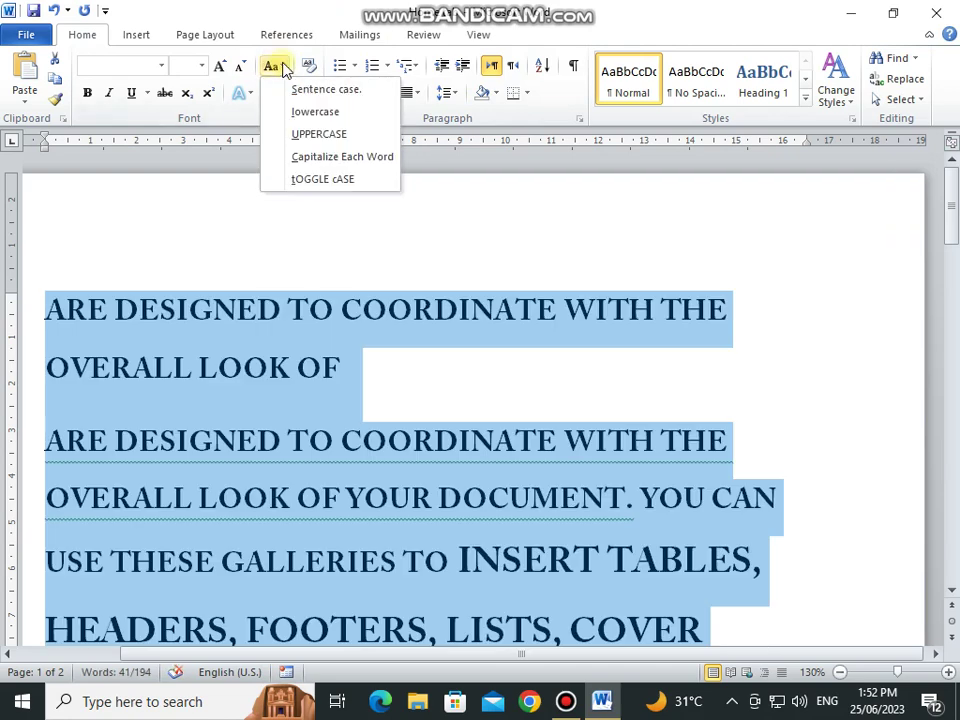
left_click(318, 158)
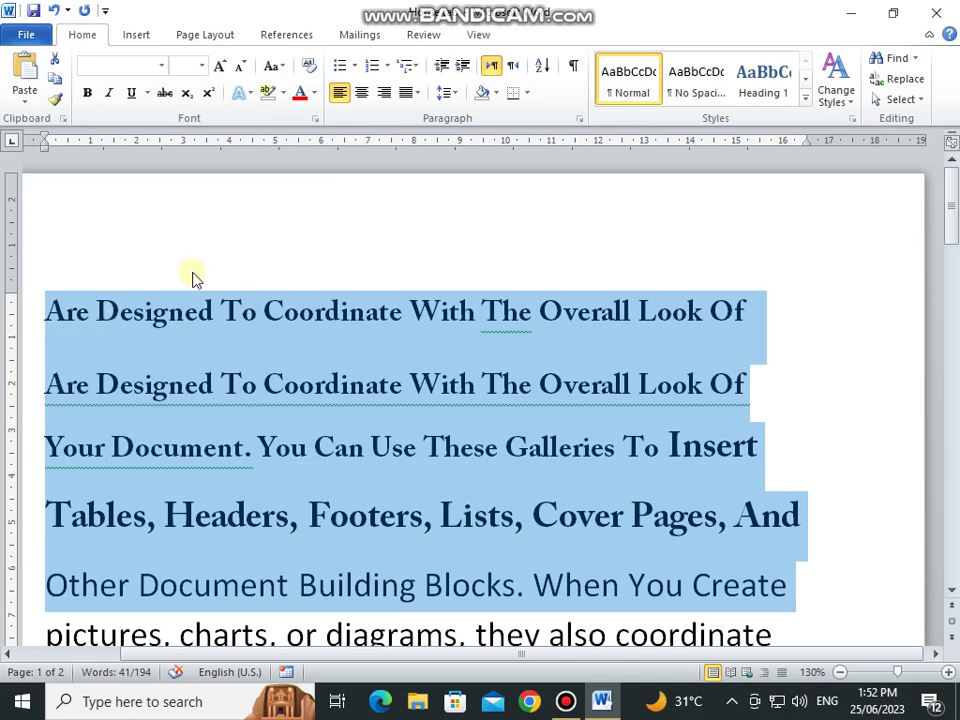
left_click(283, 68)
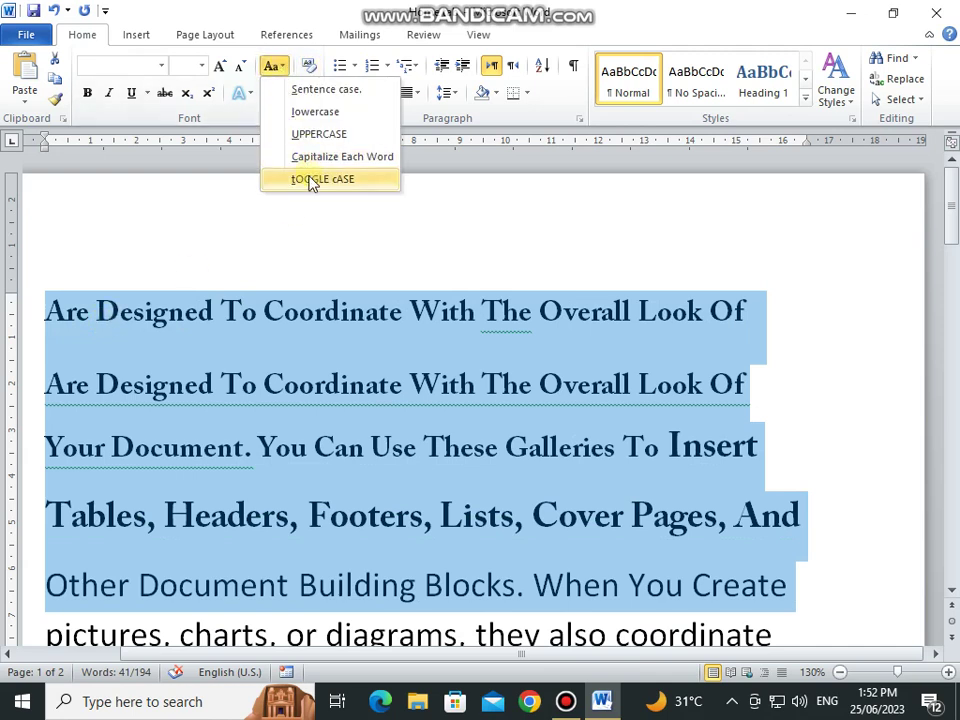
left_click(311, 178)
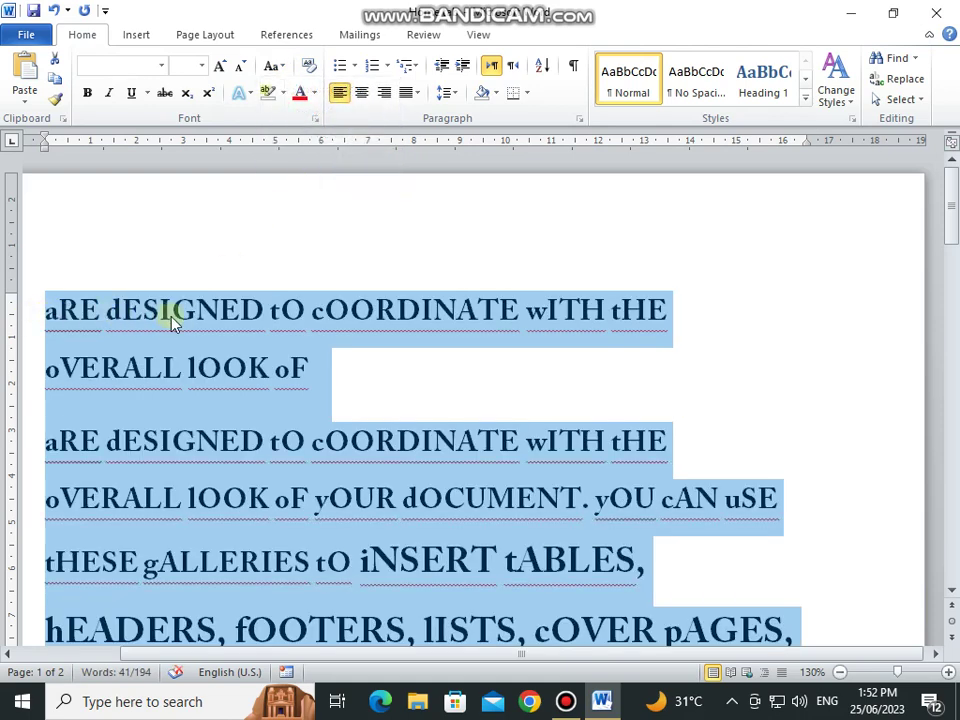
left_click(272, 66)
left_click(298, 91)
Step: Clear formatting from the opening lines, then undo to restore it
left_click(253, 311)
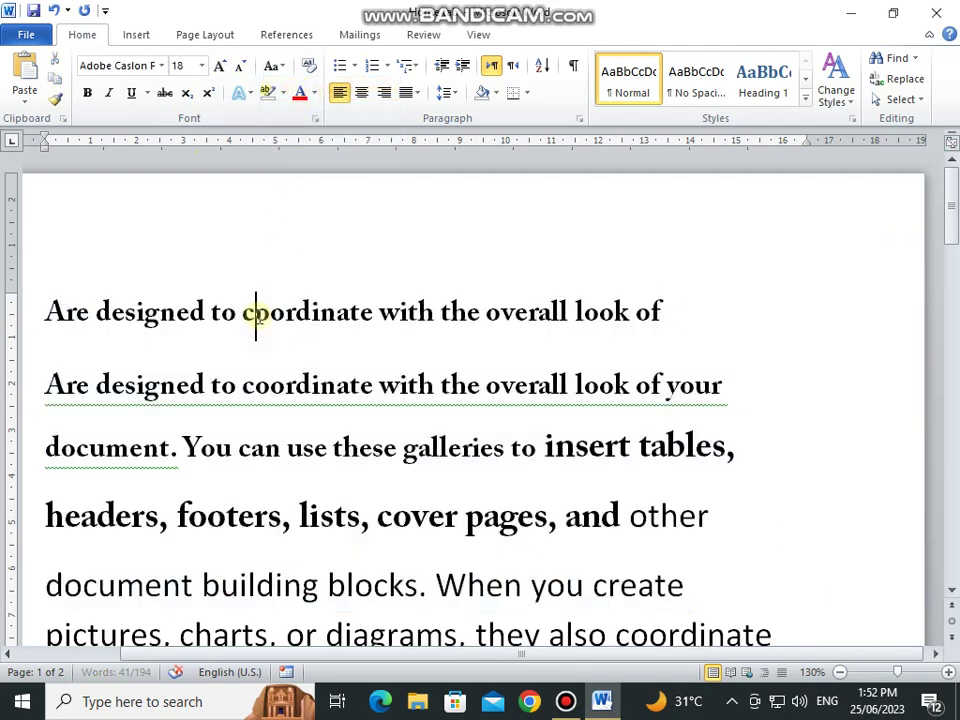
left_click(48, 311)
left_click_drag(48, 311, 731, 448)
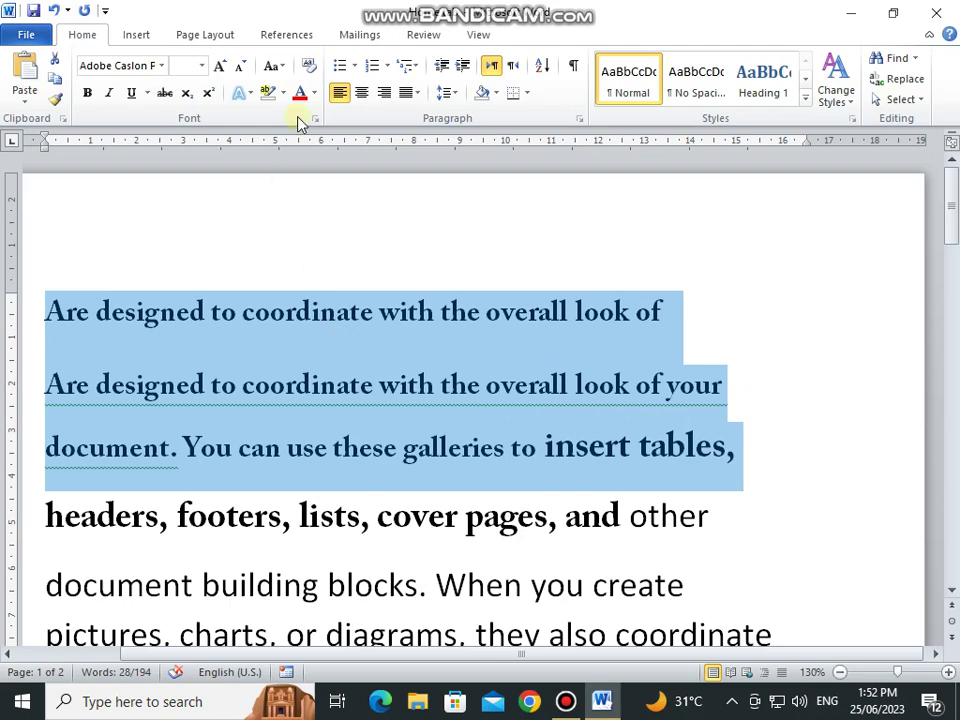
left_click(311, 68)
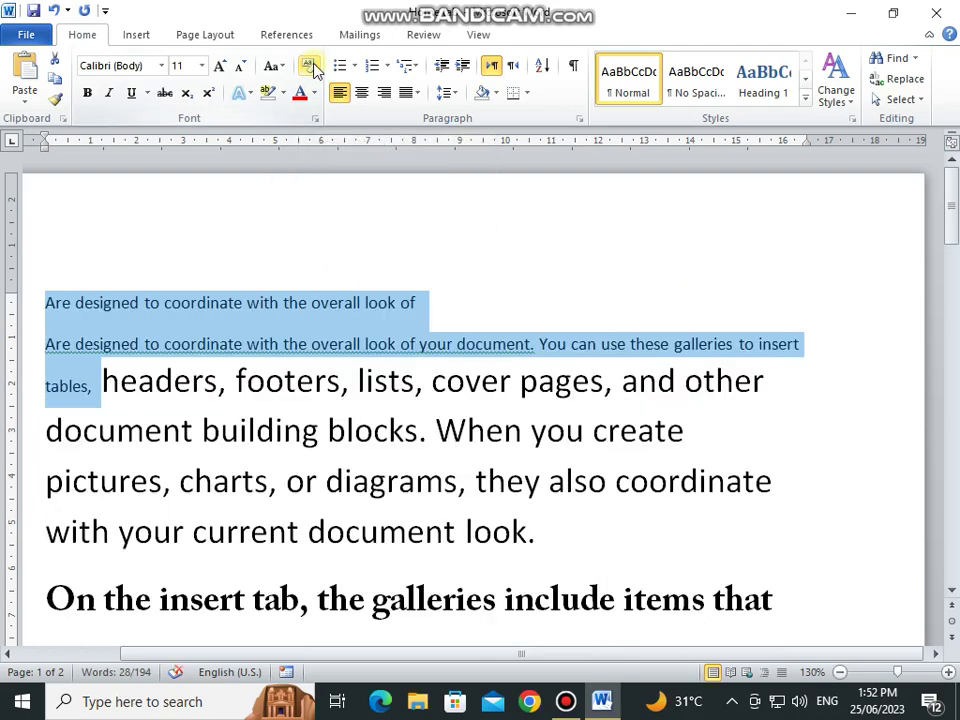
key("ctrl+z")
left_click(236, 305)
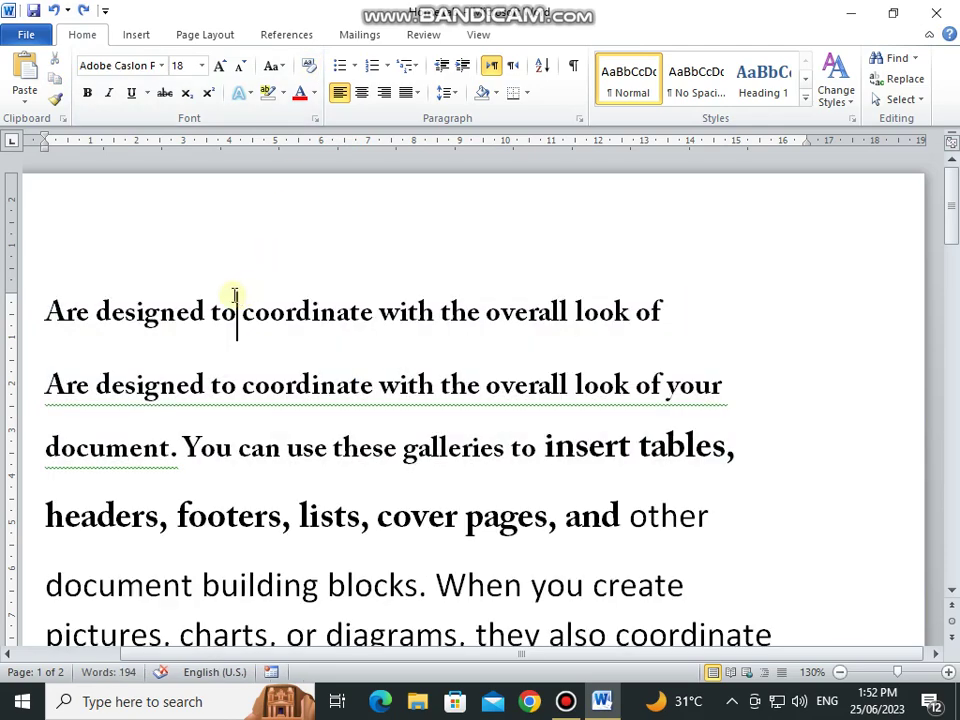
Step: Bold the line beginning 'home tab. You can' and italicize the 'controls offer a choice' line
scroll(58, 225, "down", 2)
scroll(60, 240, "down", 4)
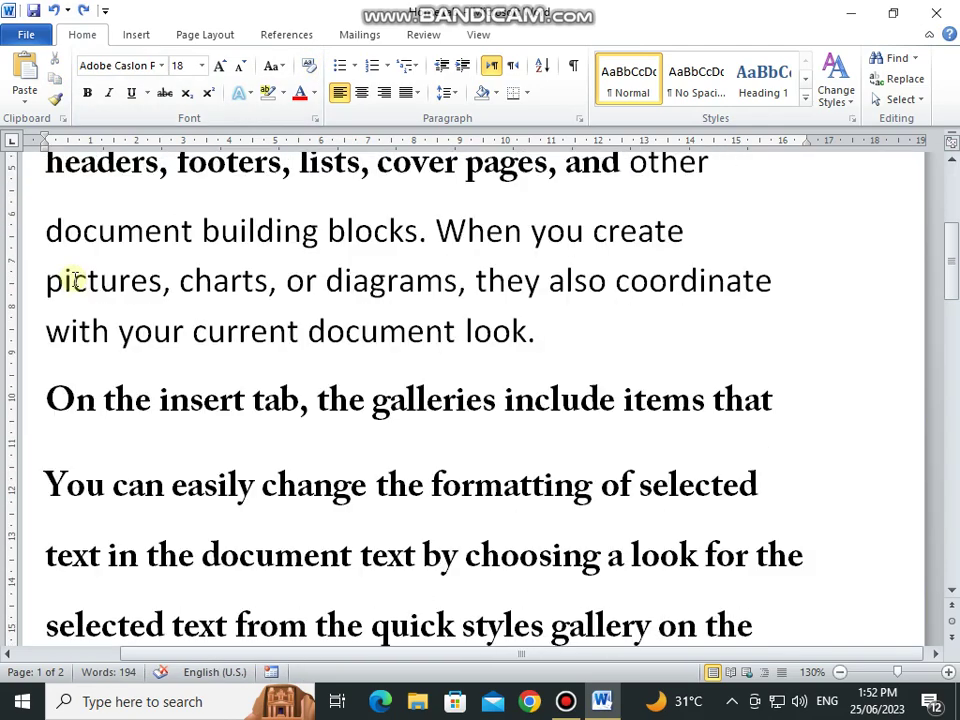
scroll(75, 280, "down", 5)
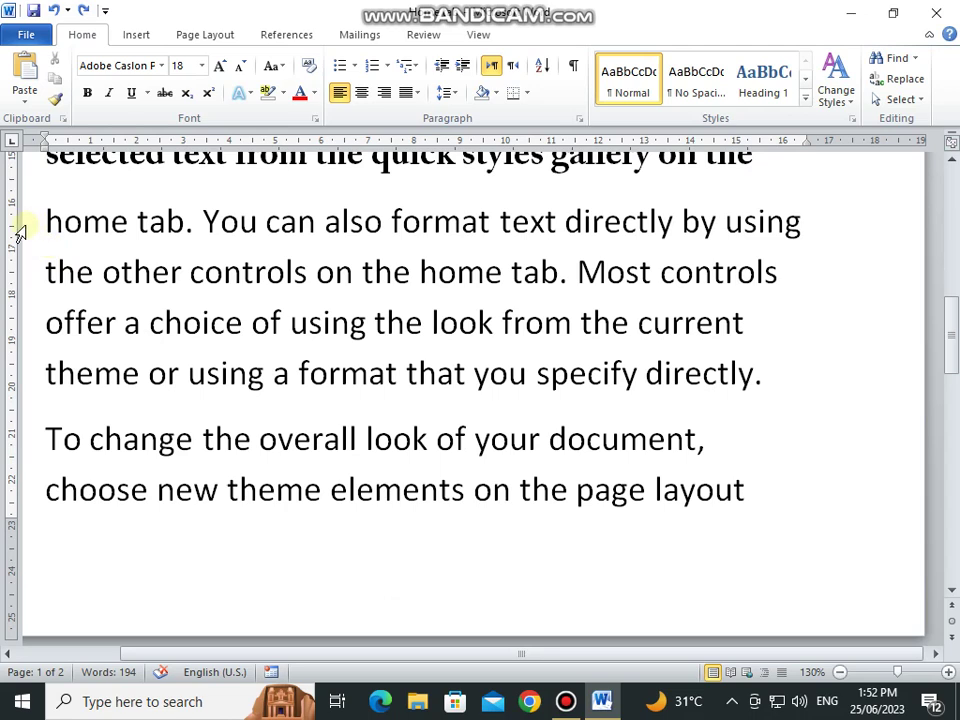
left_click(21, 226)
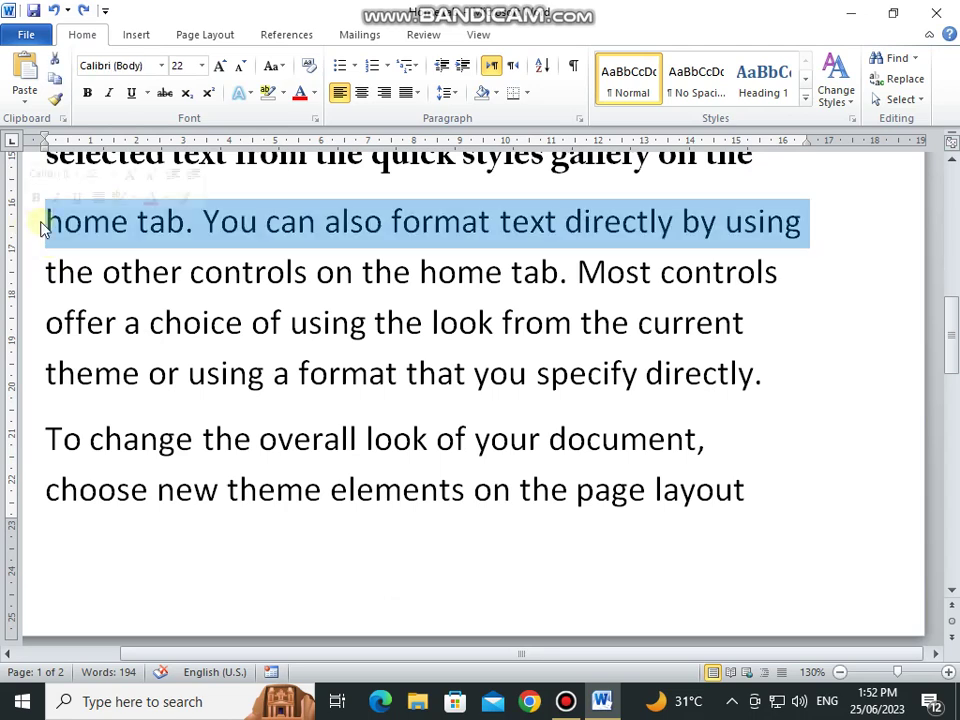
left_click(87, 94)
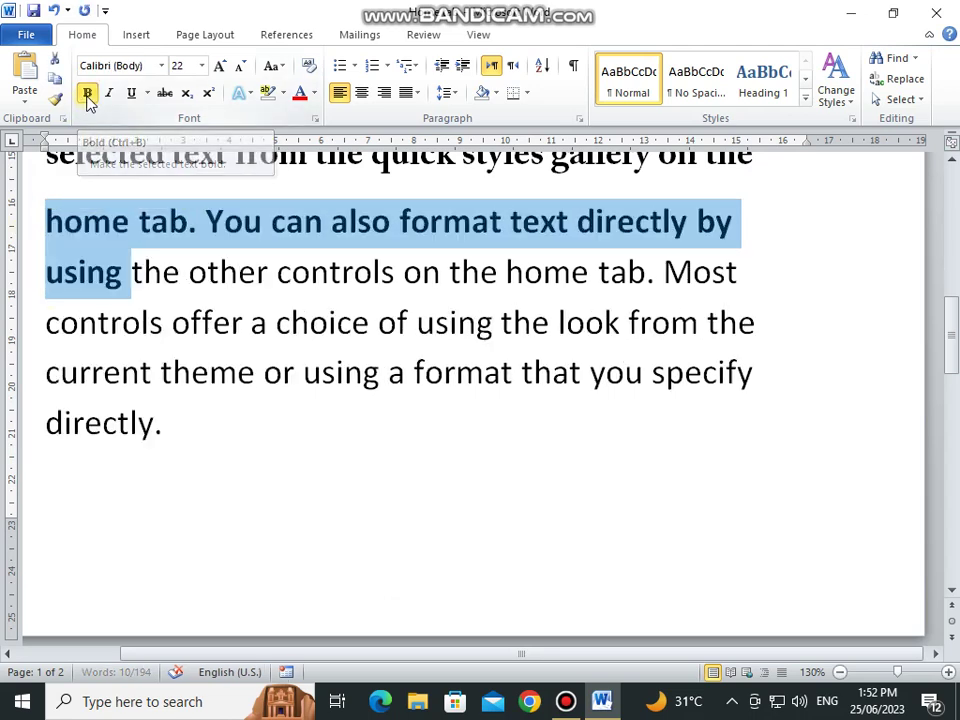
left_click(26, 322)
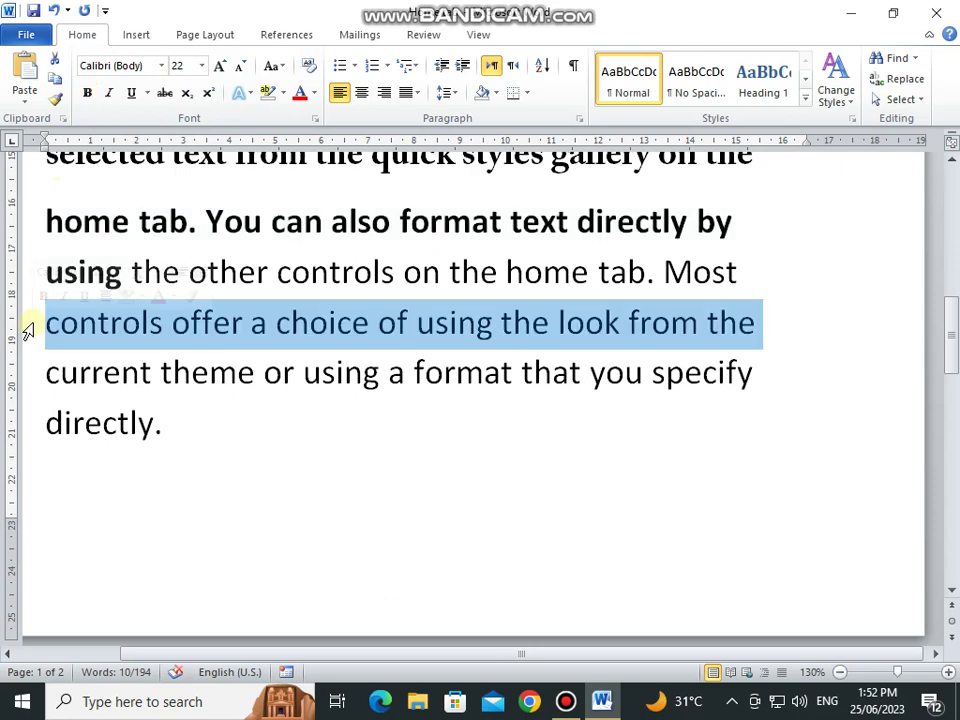
left_click(110, 94)
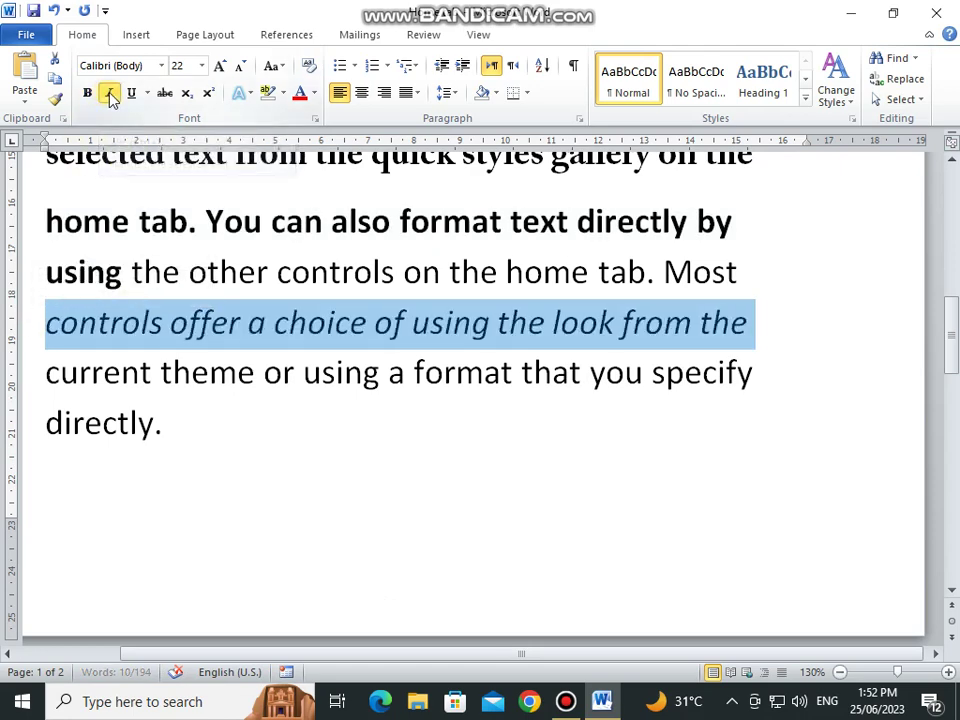
Step: Underline 'current theme… directly.' in dark blue, checking the underline settings in the Font dialog
left_click_drag(17, 390, 145, 438)
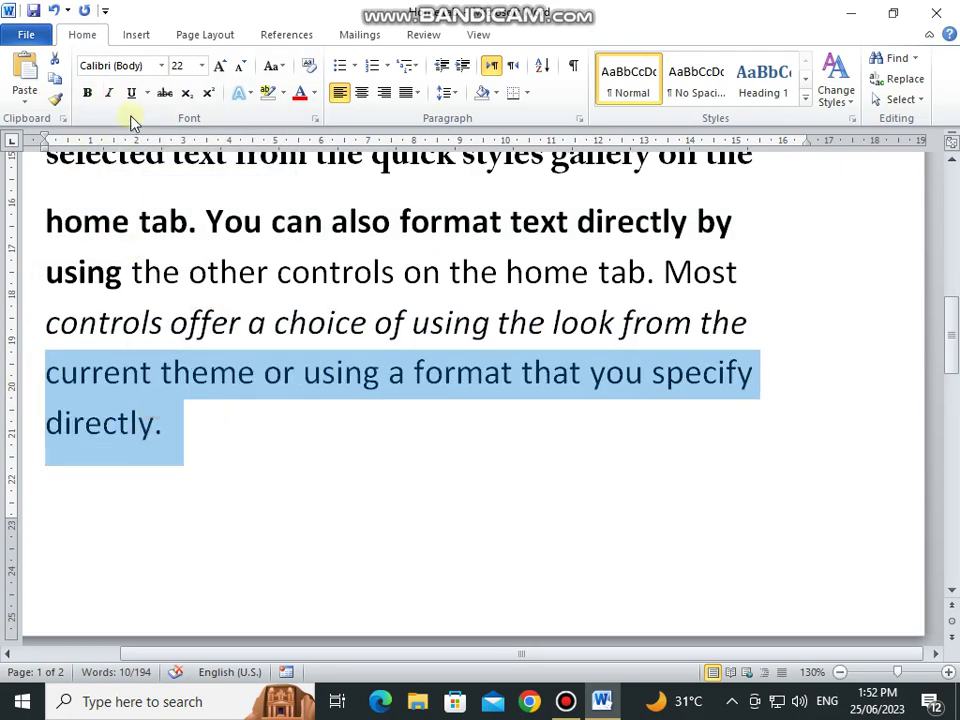
left_click(148, 93)
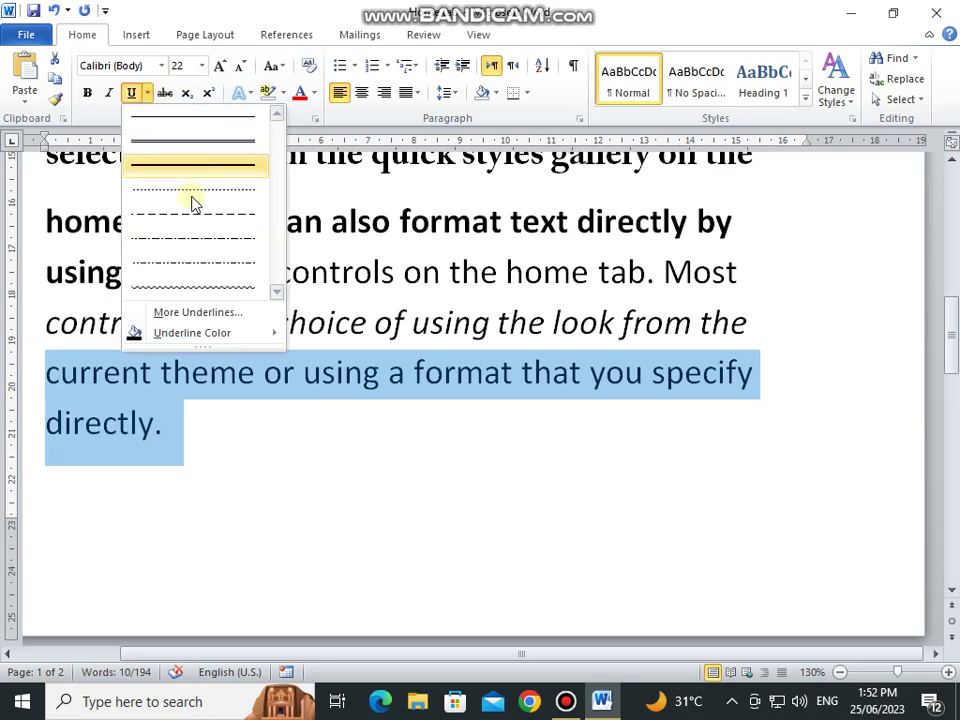
mouse_move(210, 334)
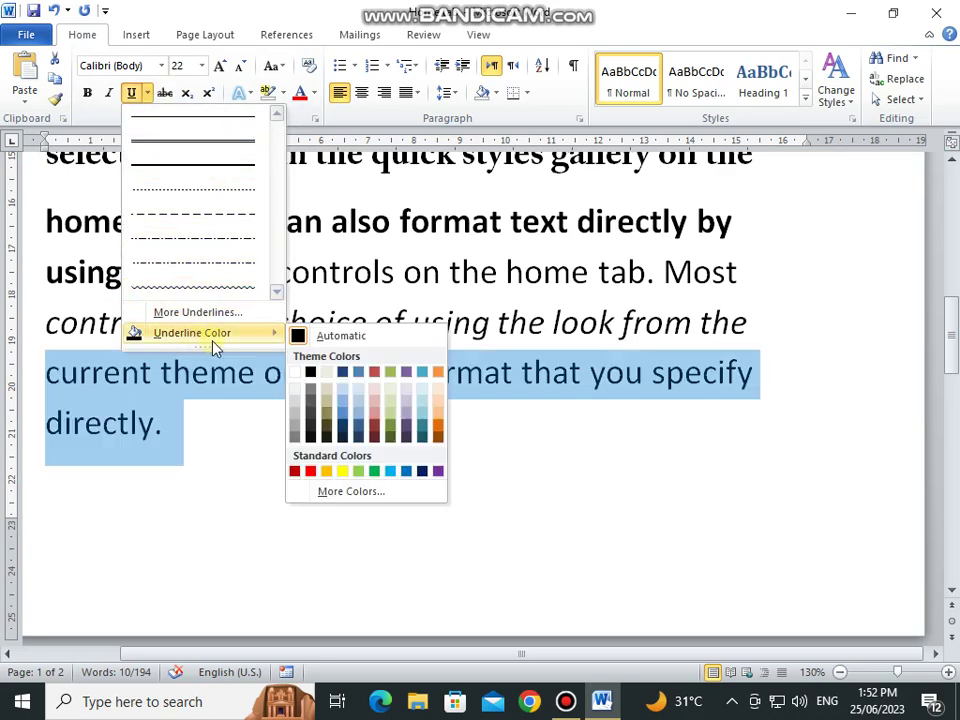
left_click(345, 378)
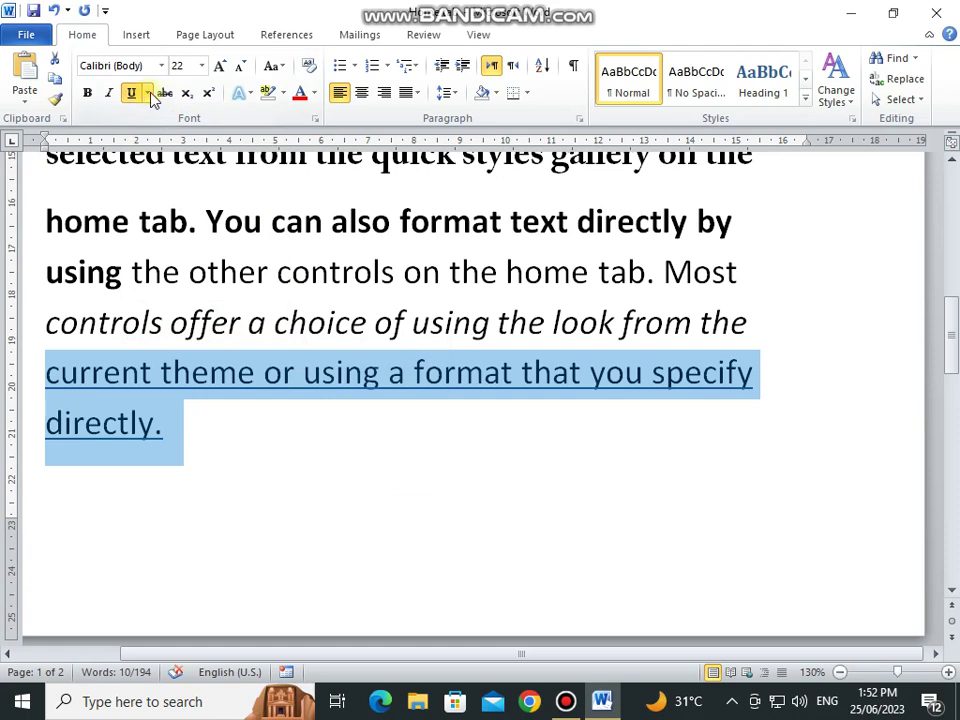
left_click(148, 93)
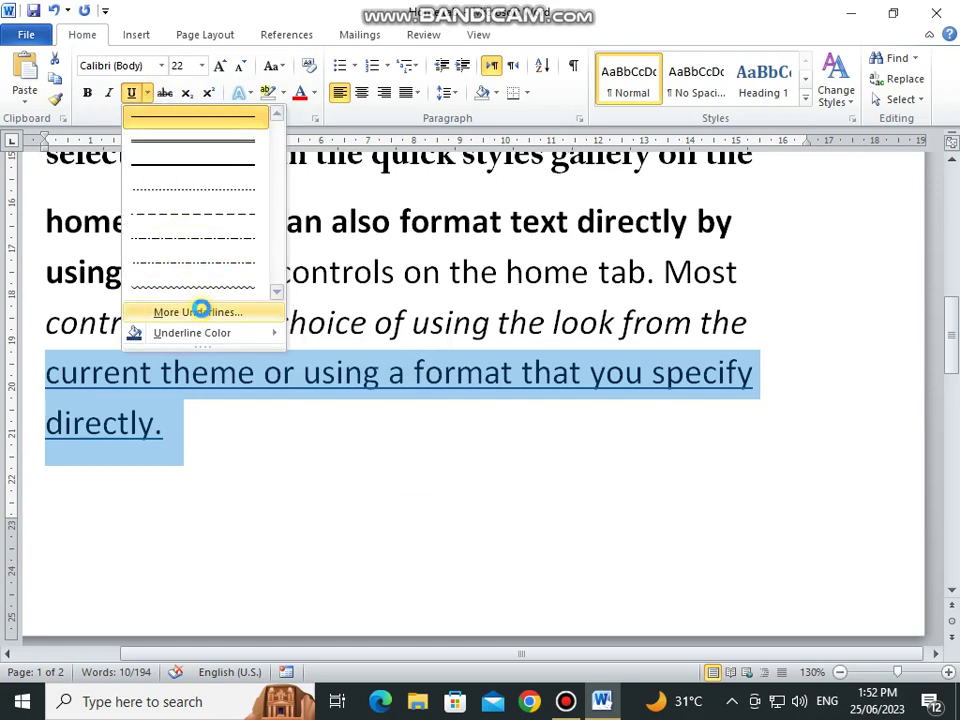
left_click(200, 311)
left_click(484, 331)
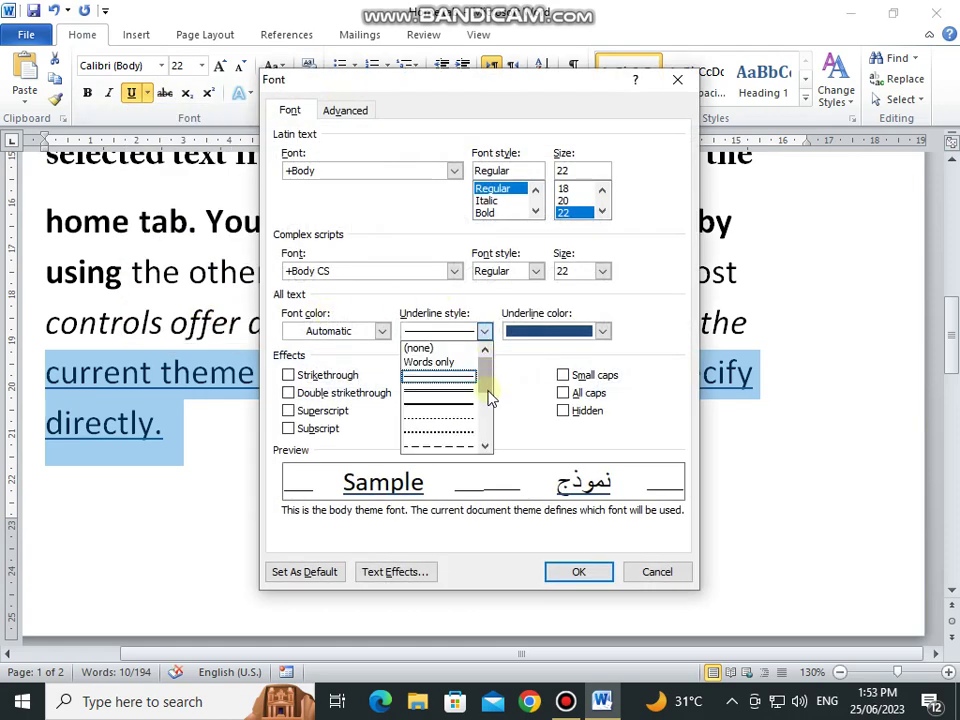
left_click_drag(490, 398, 489, 435)
left_click(651, 572)
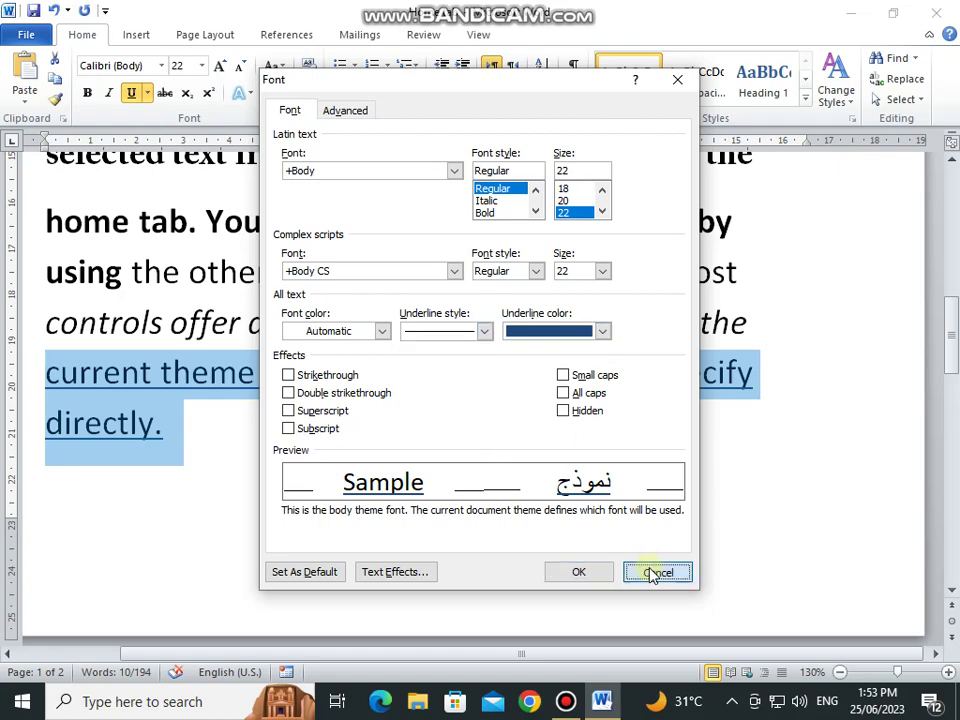
scroll(200, 288, "down", 3)
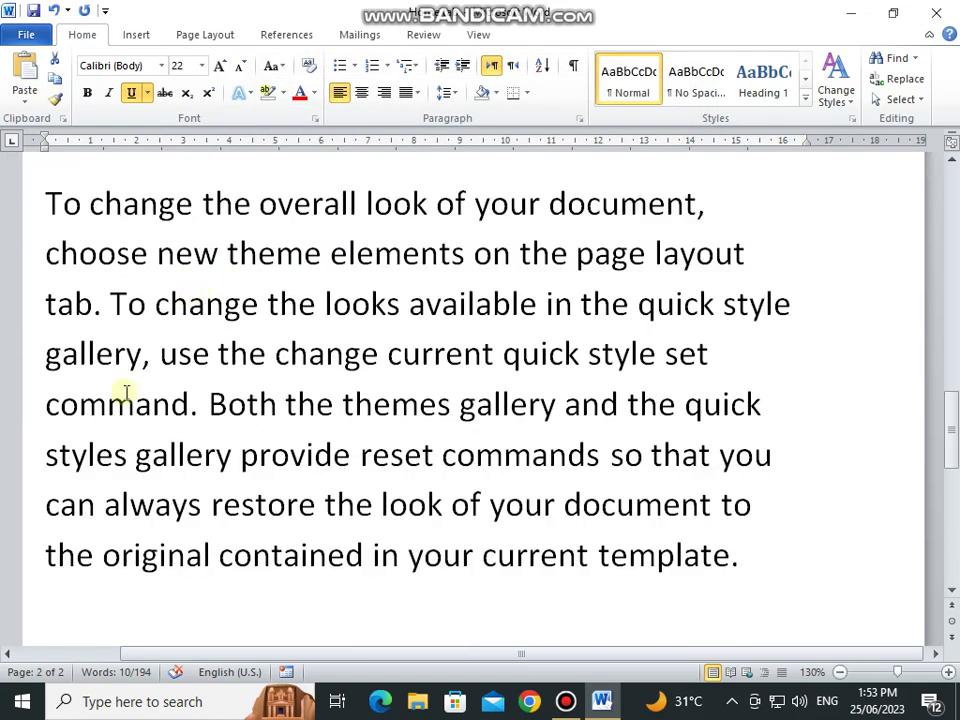
Step: Strike through the sentences from 'Both the themes gallery' to 'current template.'
left_click_drag(228, 410, 761, 566)
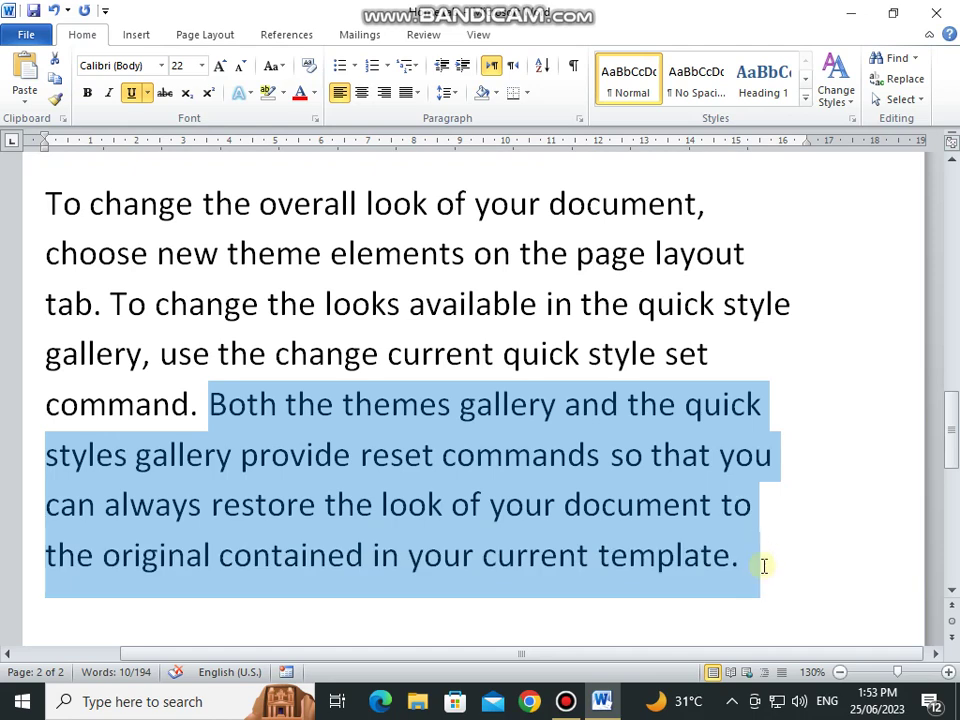
left_click(162, 93)
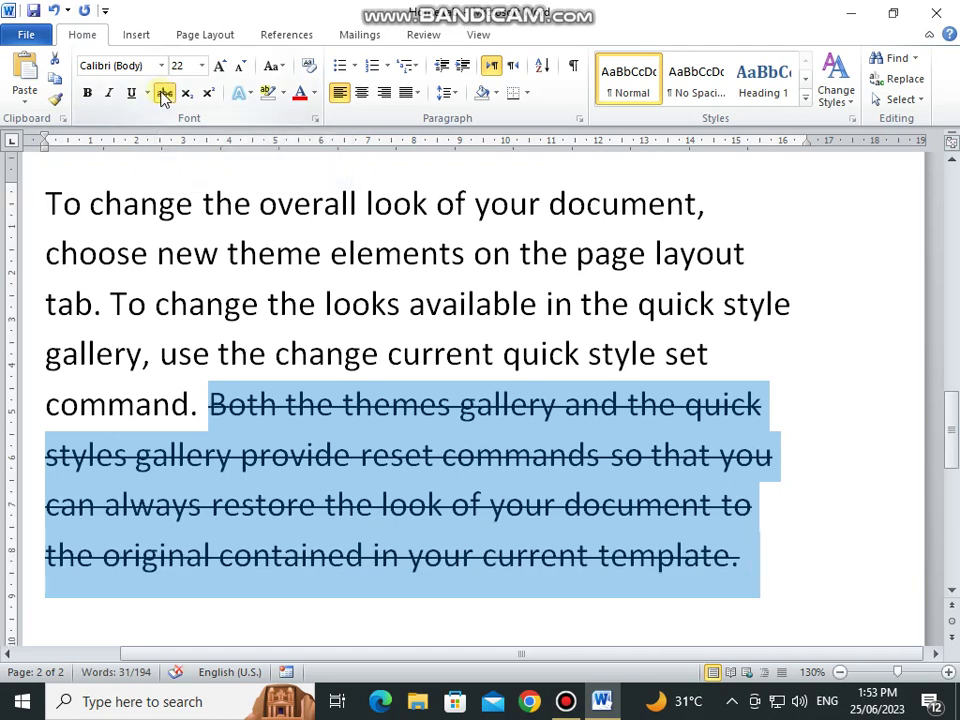
left_click(193, 246)
scroll(386, 261, "down", 3)
Step: Add a new unstruck line reading H₂0 with the 2 as subscript
left_click(742, 246)
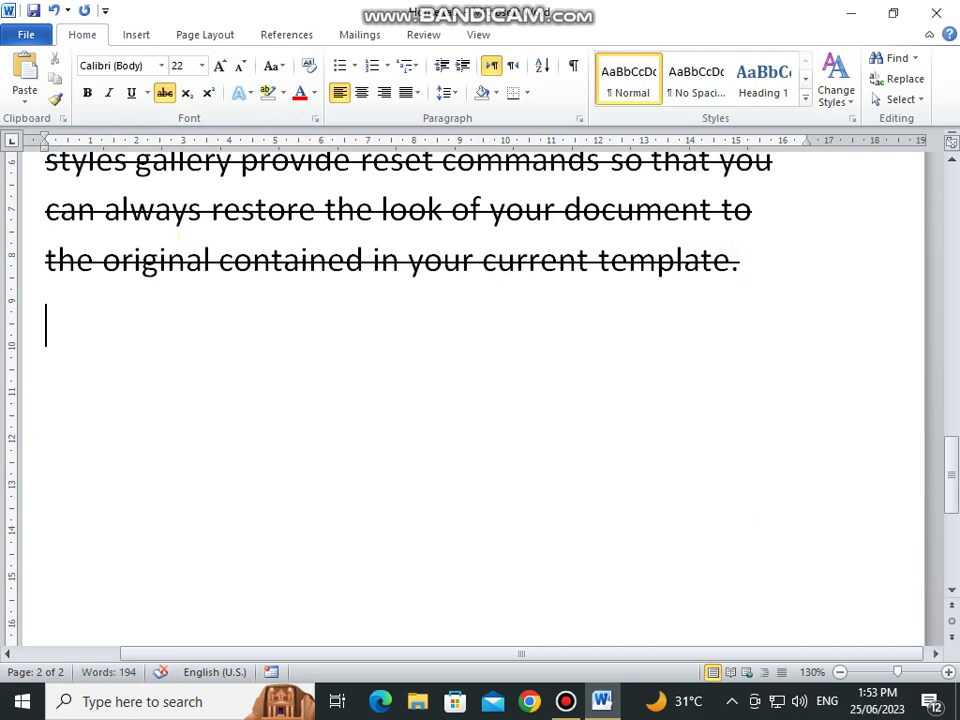
key("Return")
left_click(165, 93)
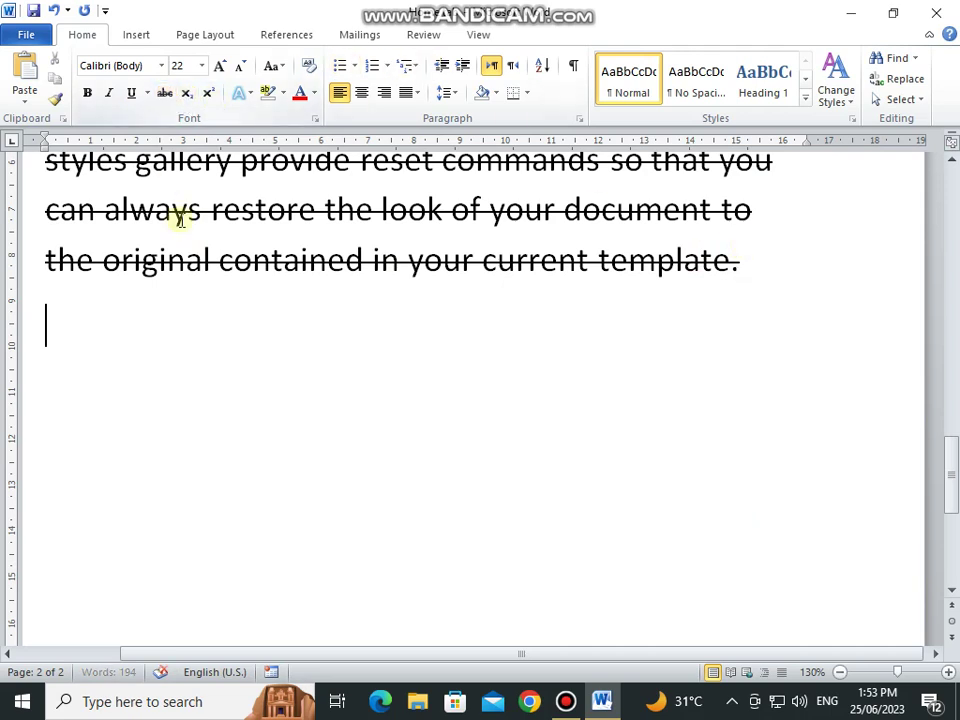
type("H20")
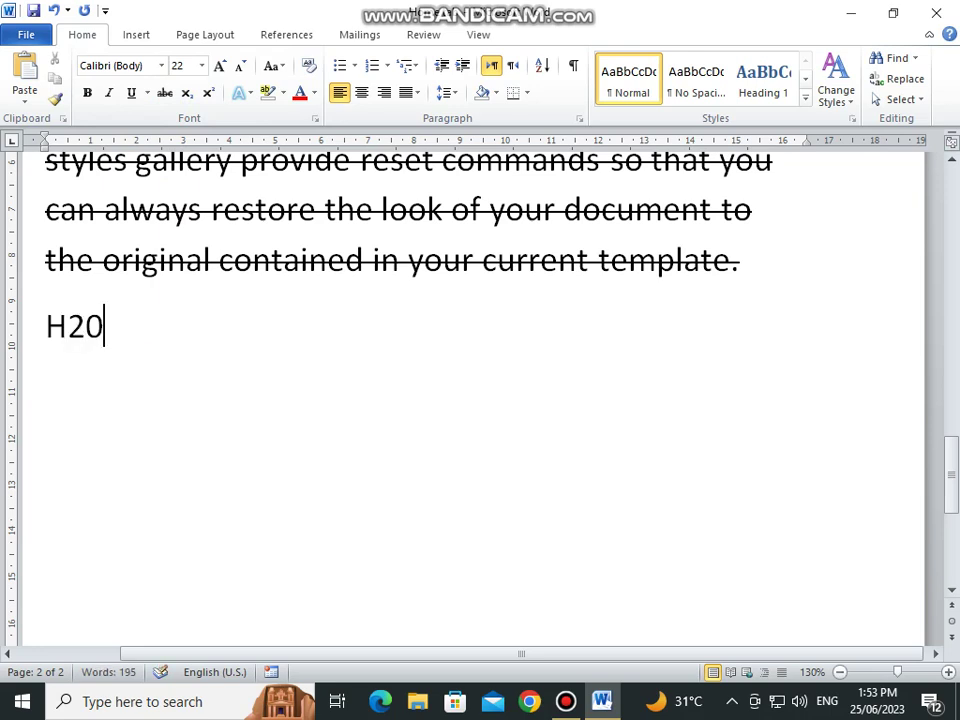
key("Left")
key("shift+Left")
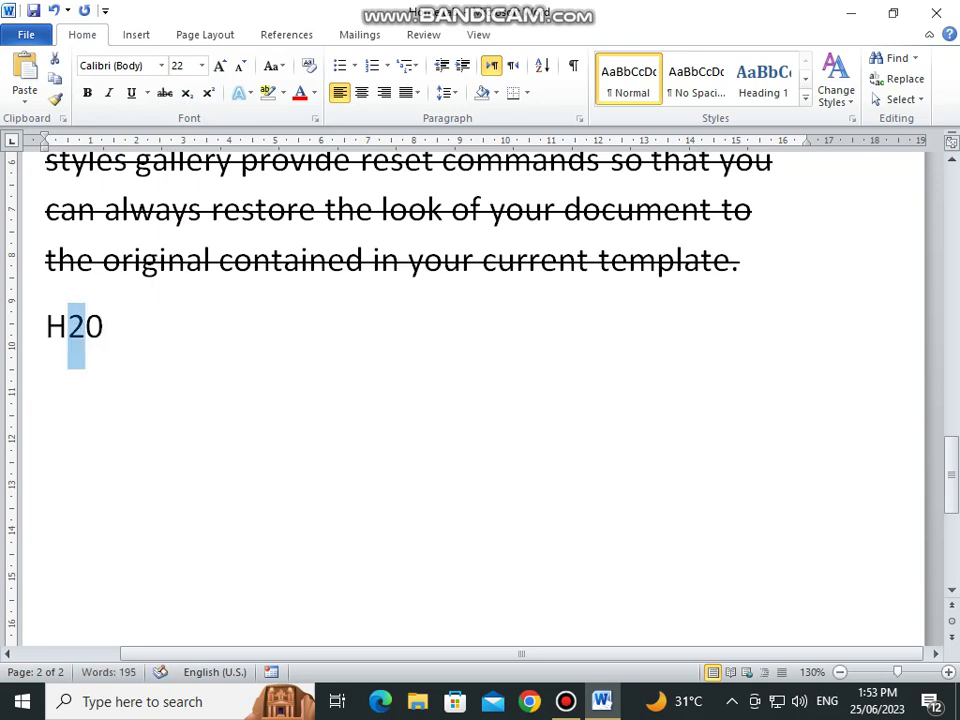
left_click(190, 100)
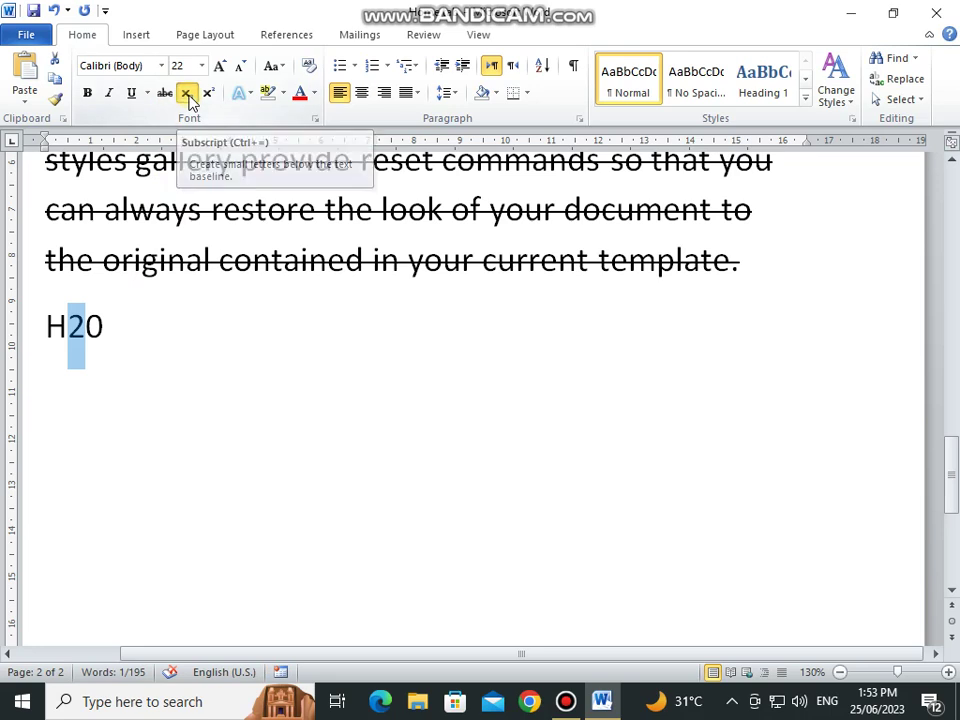
Step: Add 4² with the 2 as superscript
left_click(110, 323)
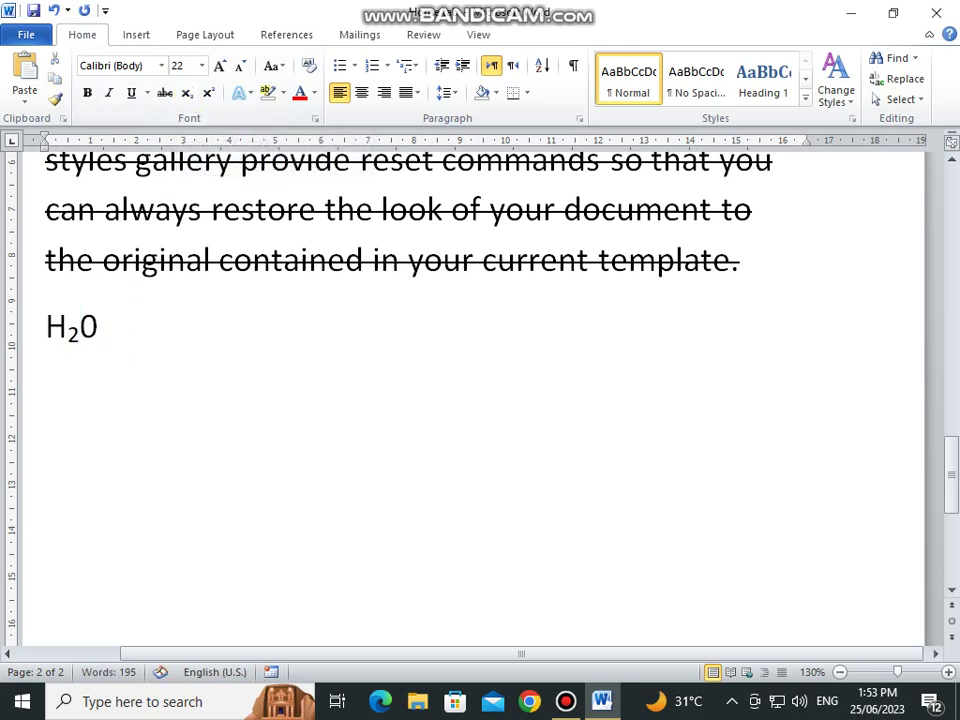
type("42")
key("shift+Left")
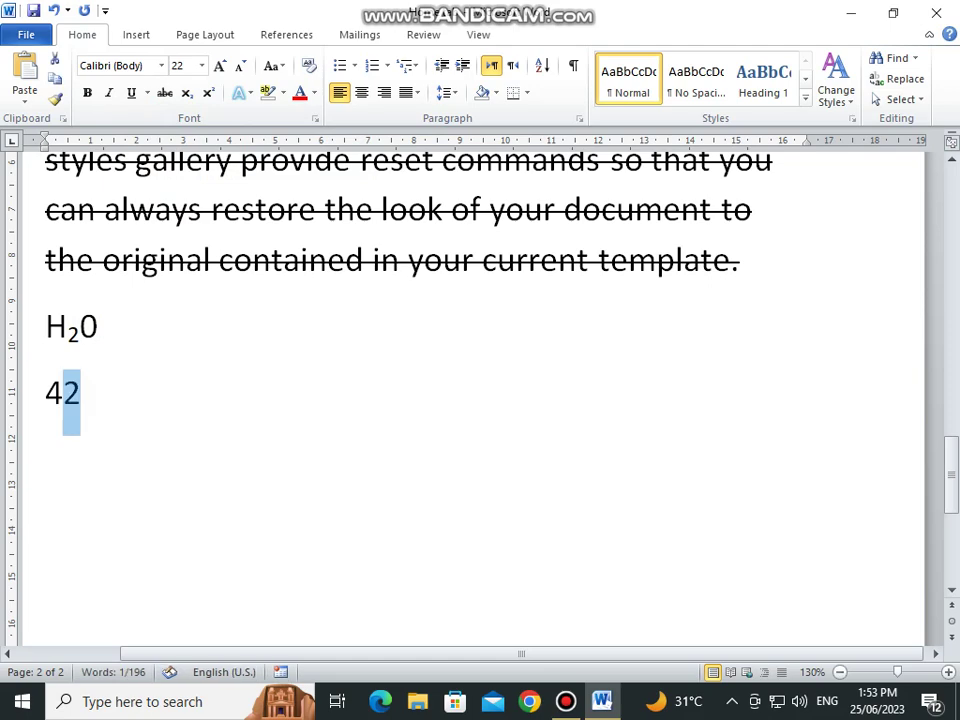
left_click(208, 93)
scroll(166, 411, "up", 2)
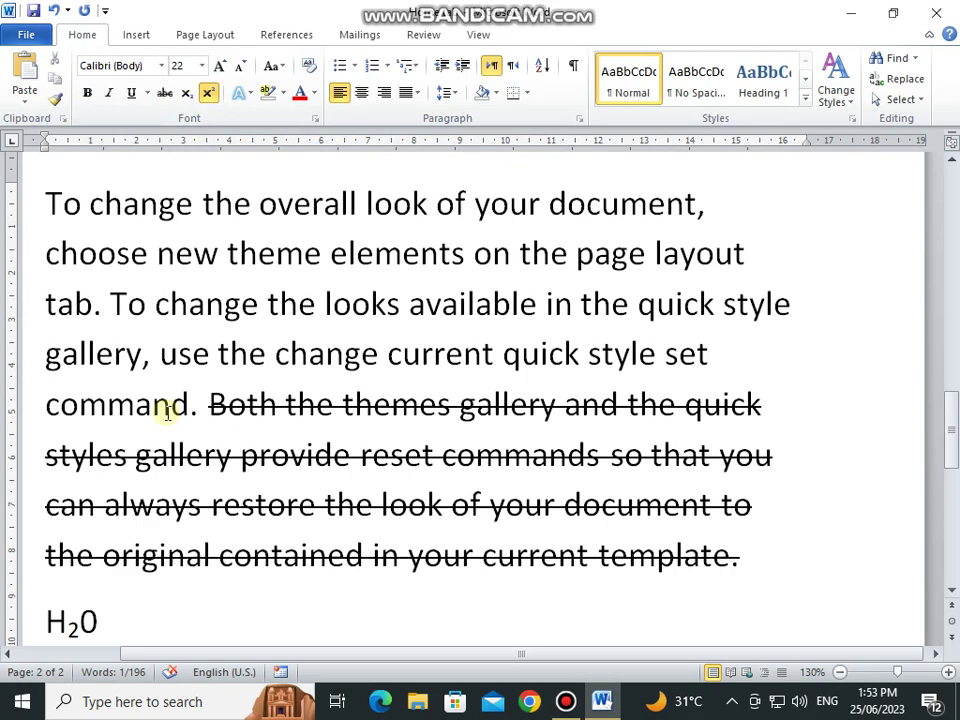
Step: Apply a blue glow text effect to the lines from 'To' through 'set'
left_click_drag(47, 204, 759, 356)
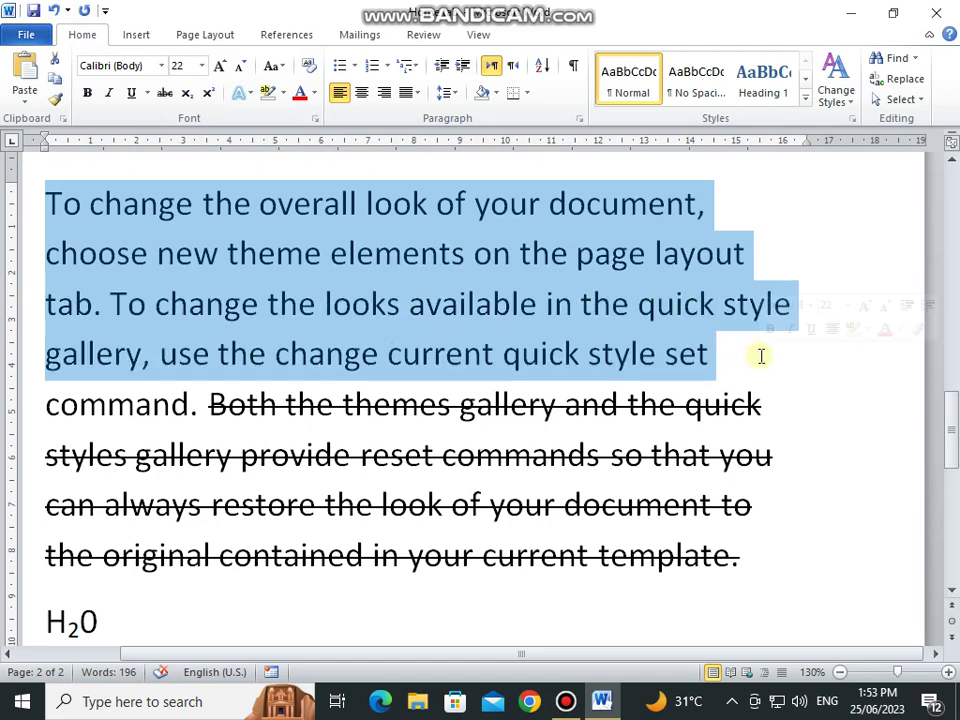
left_click(240, 93)
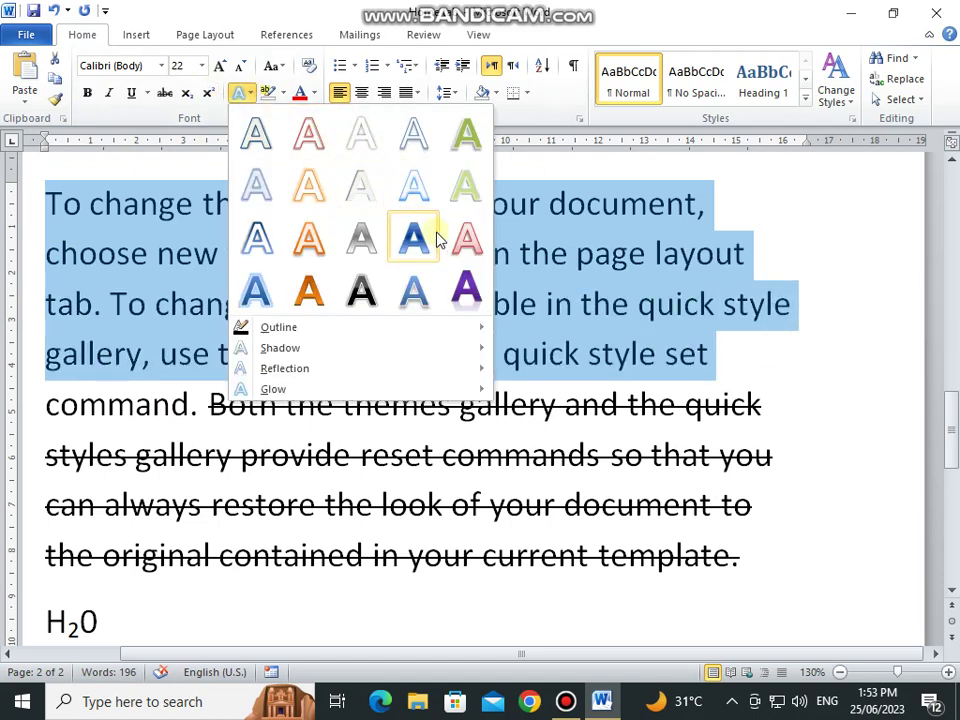
left_click(418, 292)
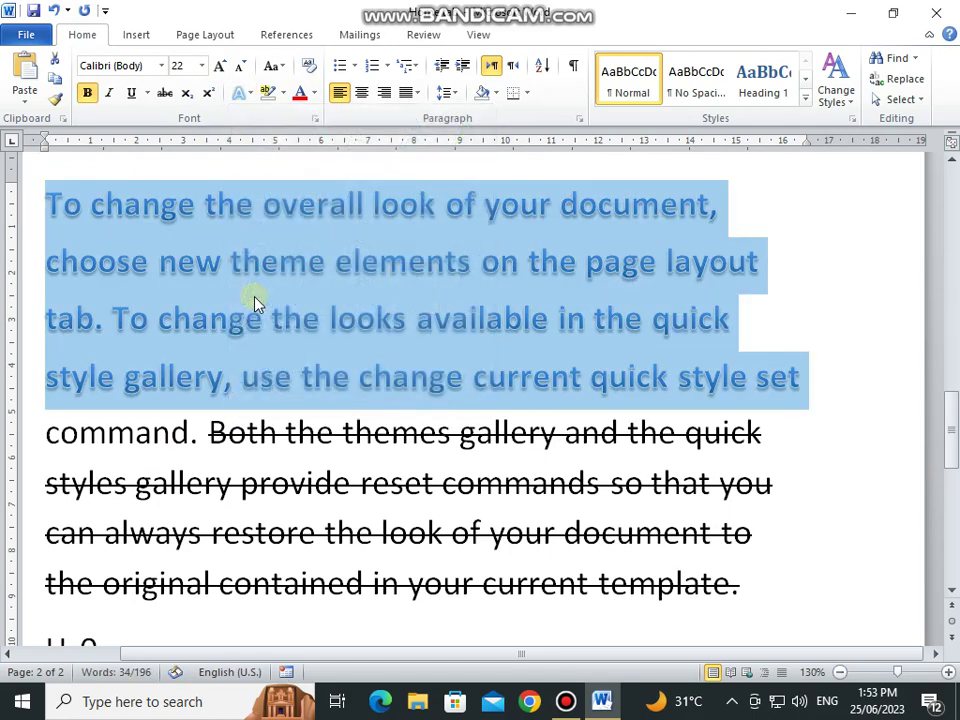
left_click(255, 303)
scroll(253, 300, "down", 2)
scroll(253, 300, "up", 4)
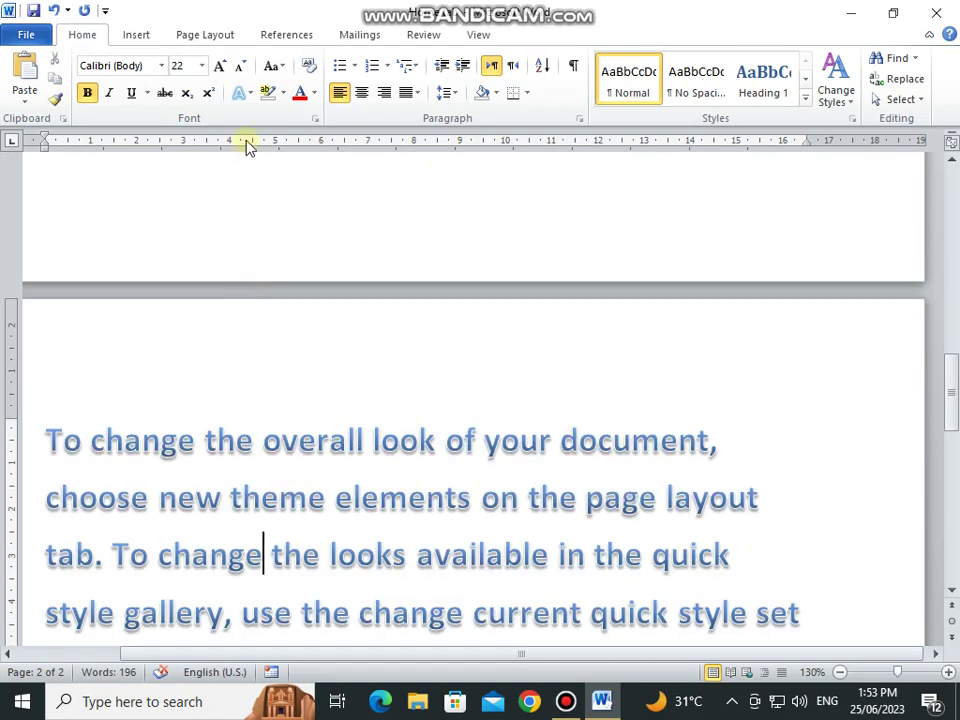
Step: Highlight 'coordinate' and the sentence ending 'your document' in yellow
left_click(279, 93)
scroll(271, 333, "down", 5)
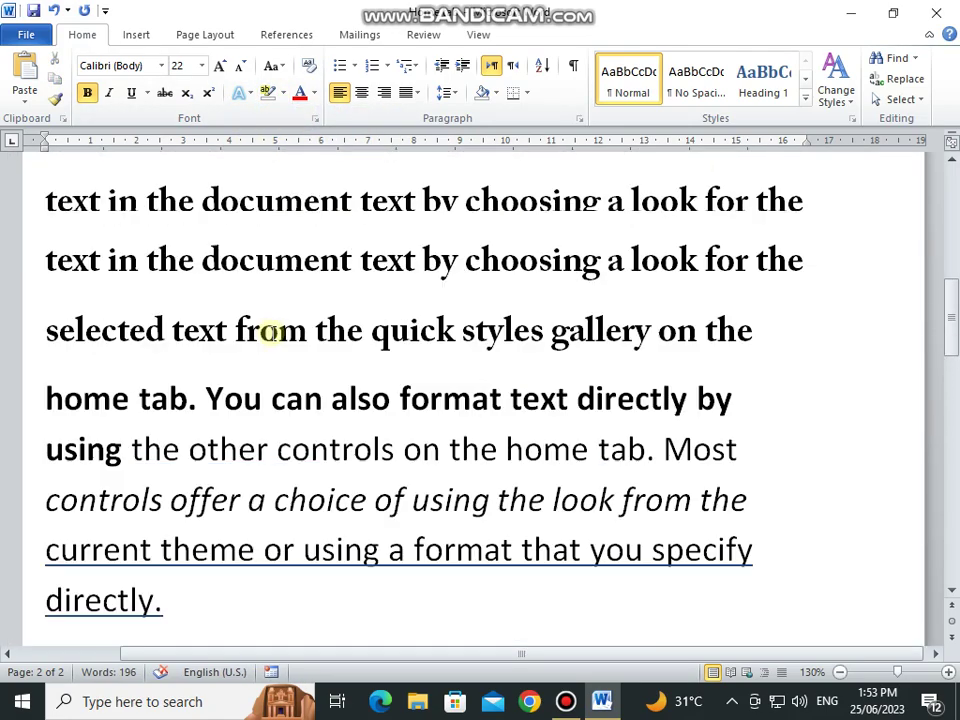
scroll(271, 333, "up", 4)
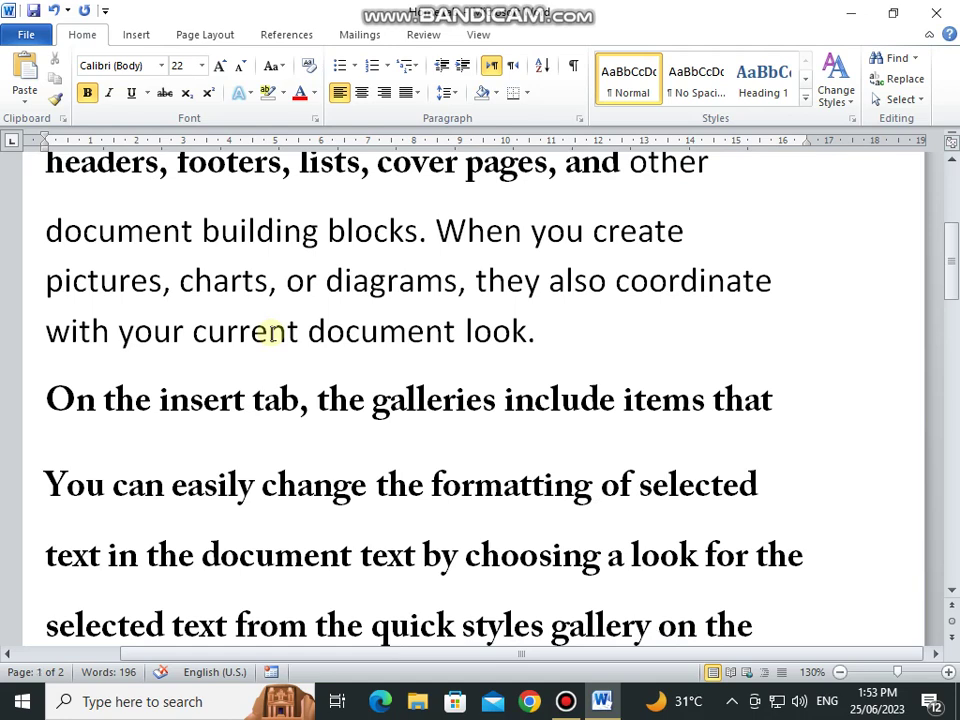
scroll(271, 333, "up", 3)
scroll(271, 333, "up", 2)
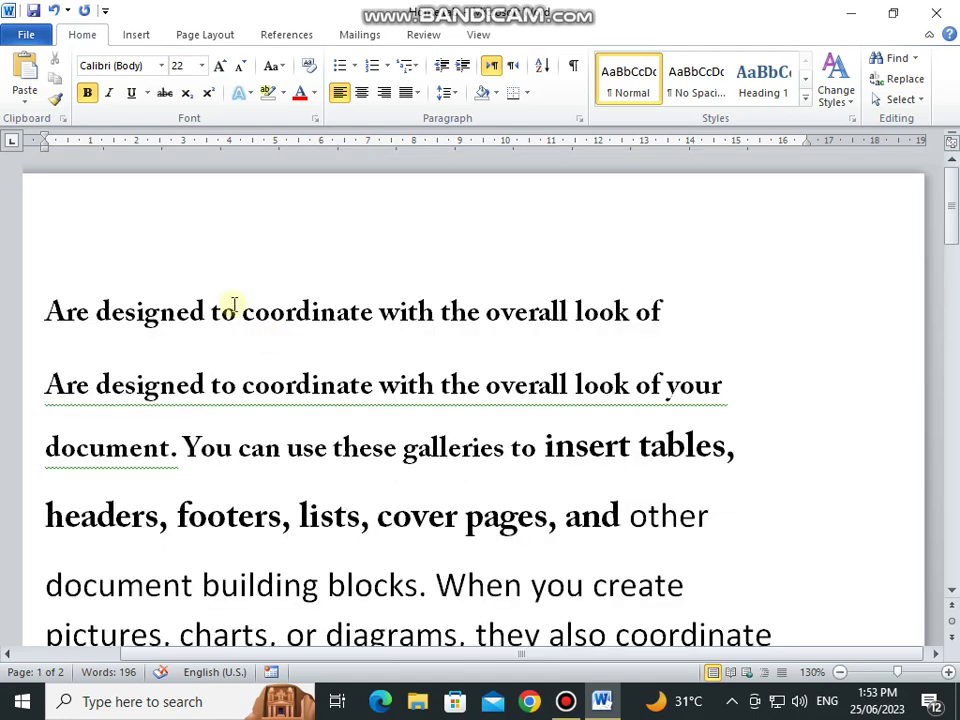
left_click_drag(242, 314, 373, 311)
left_click(284, 93)
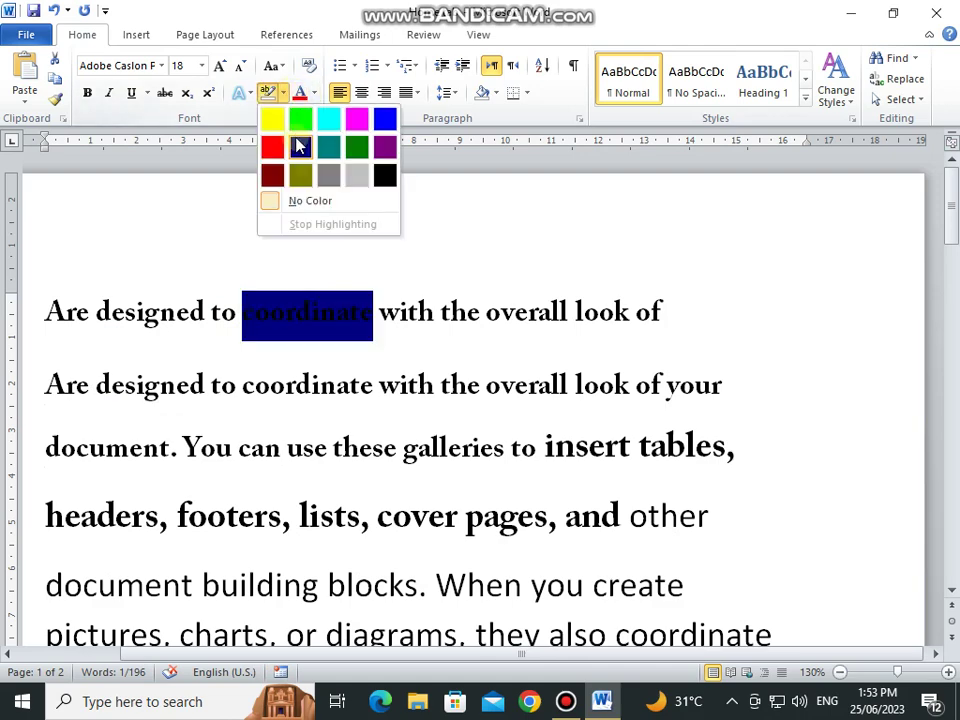
left_click(274, 120)
left_click(379, 385)
left_click_drag(46, 385, 178, 448)
left_click(268, 93)
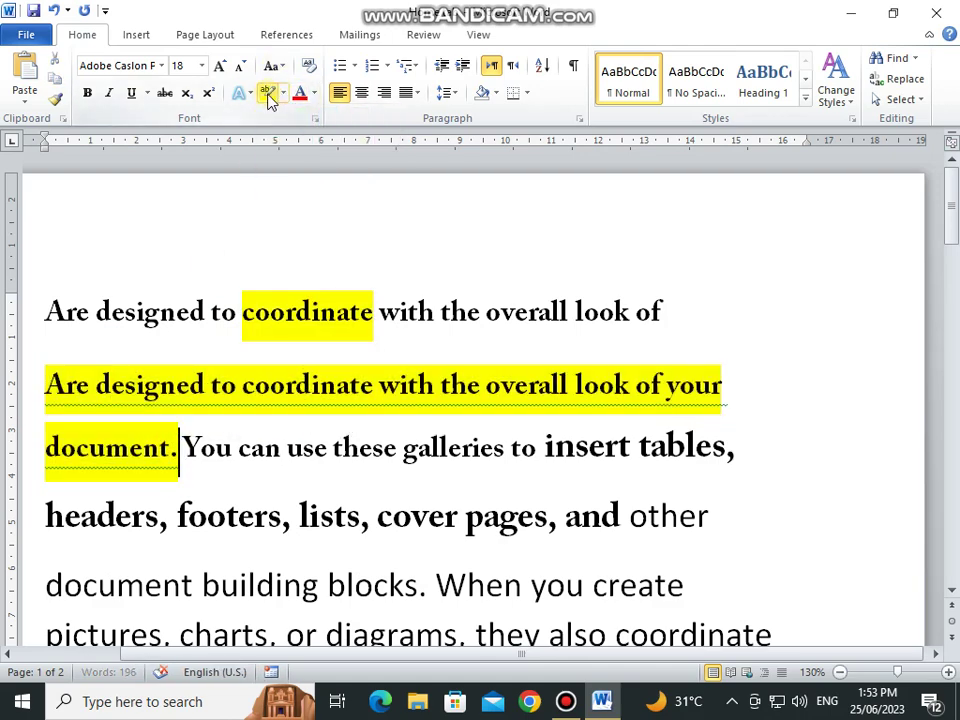
Step: Colour the following paragraph's text dark red
scroll(314, 344, "down", 5)
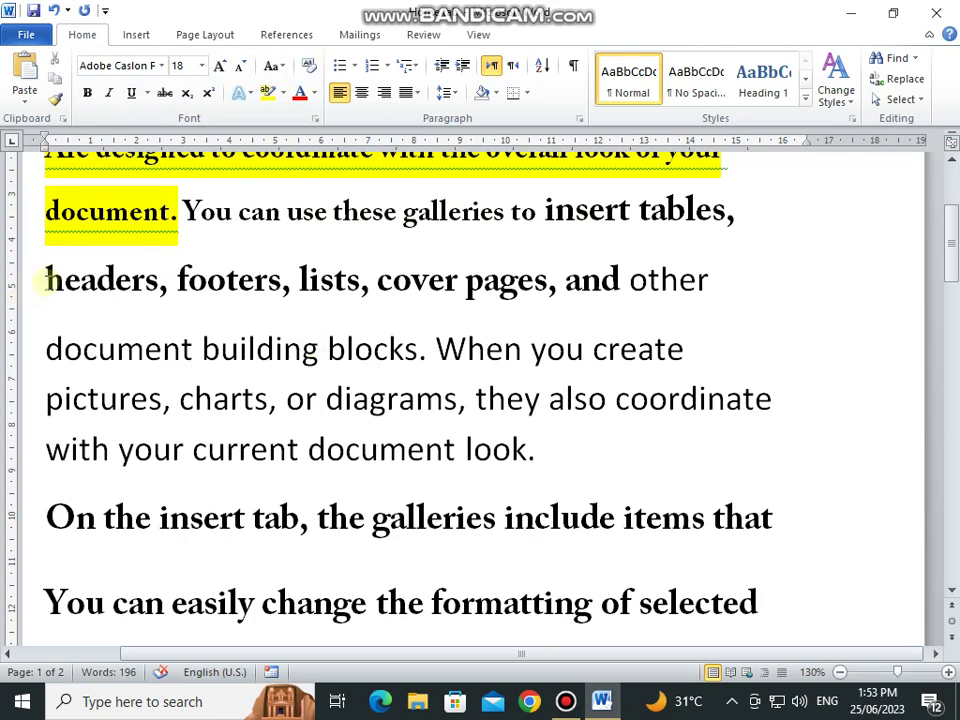
left_click_drag(46, 279, 598, 441)
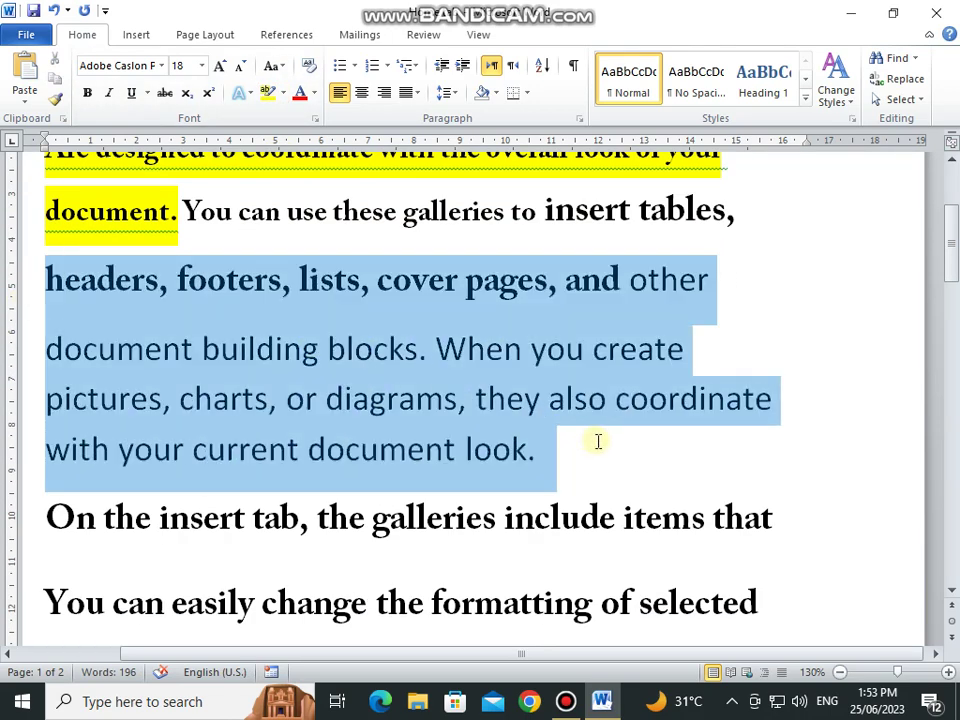
left_click(315, 94)
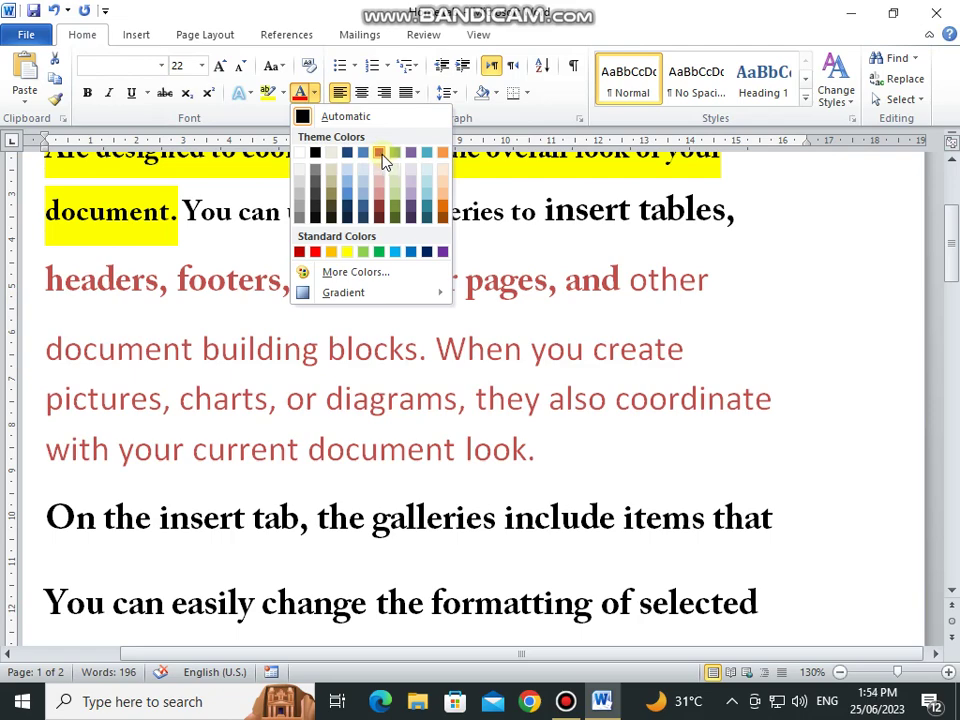
left_click(384, 162)
scroll(414, 400, "down", 10)
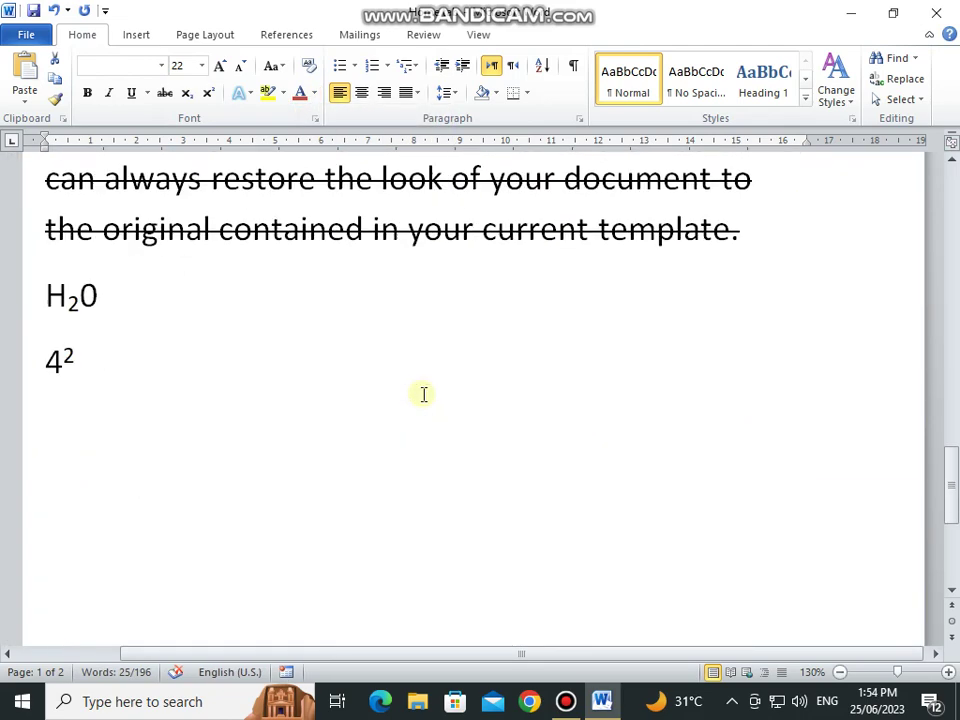
left_click(424, 394)
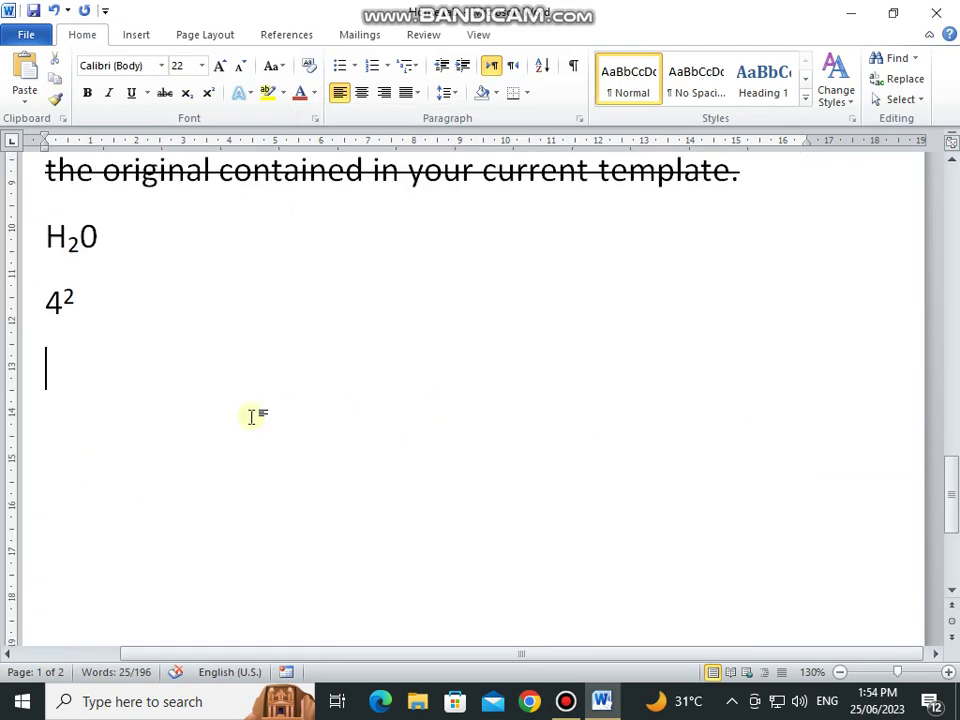
left_click(354, 66)
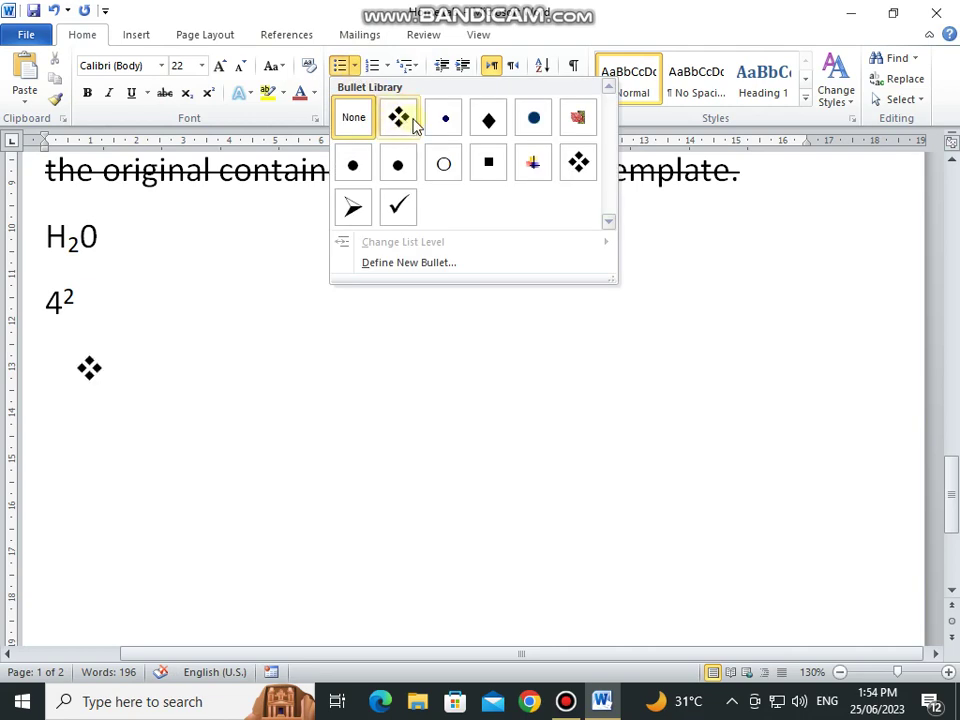
Step: Type a second, longer person's name on the diamond bullet list, fixing typos, then end the bullets
left_click(400, 118)
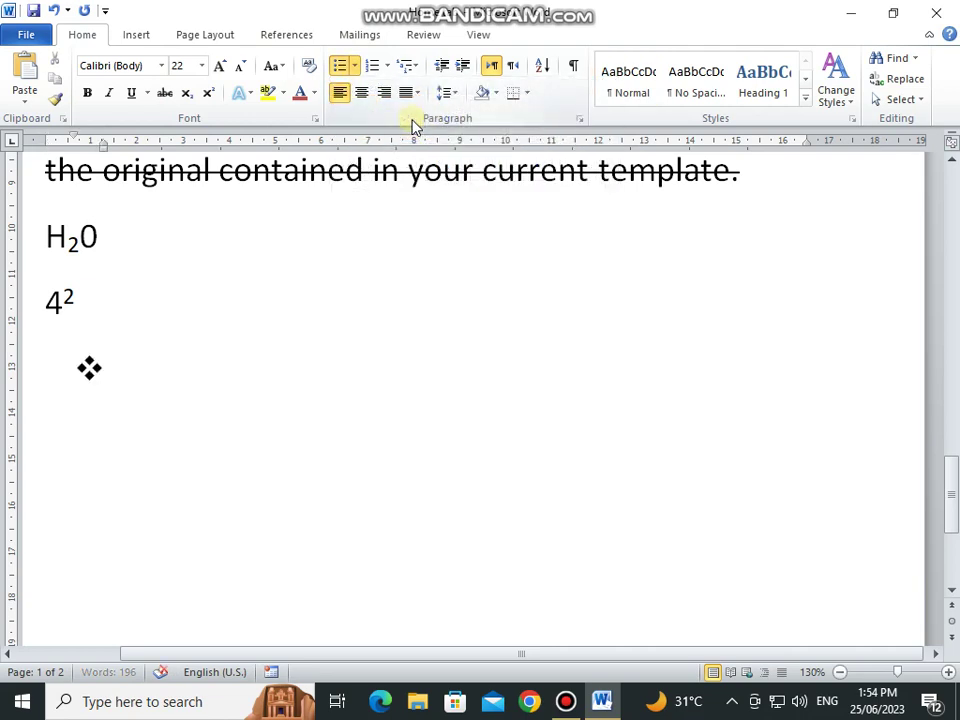
type("Fasiz")
key("BackSpace")
key("BackSpace")
key("BackSpace")
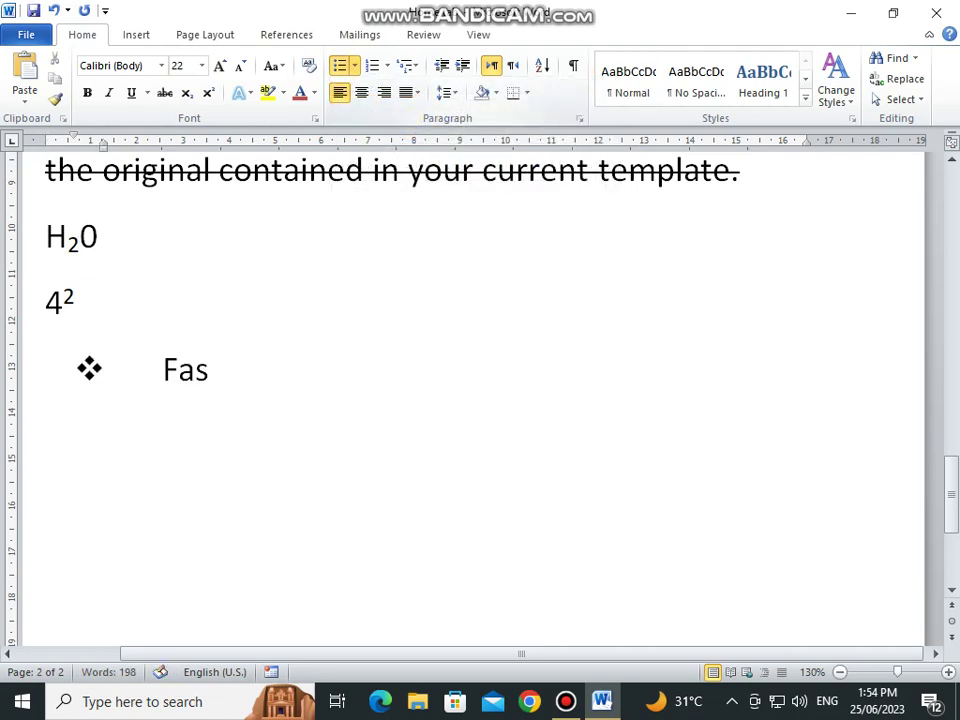
type("zaiza")
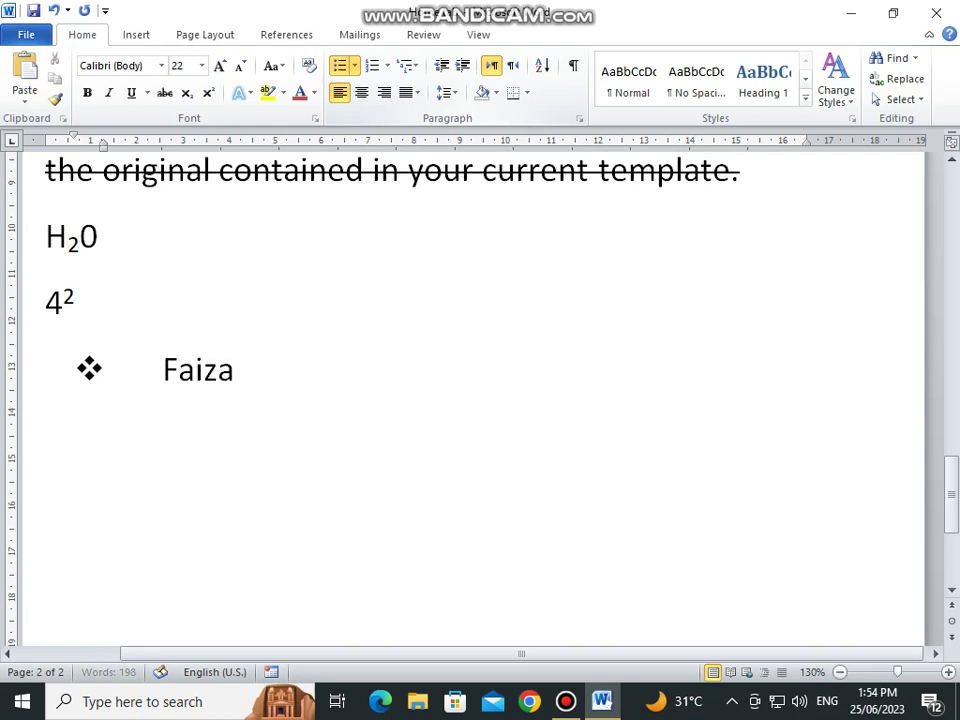
type("n")
key("Return")
key("BackSpace")
key("BackSpace")
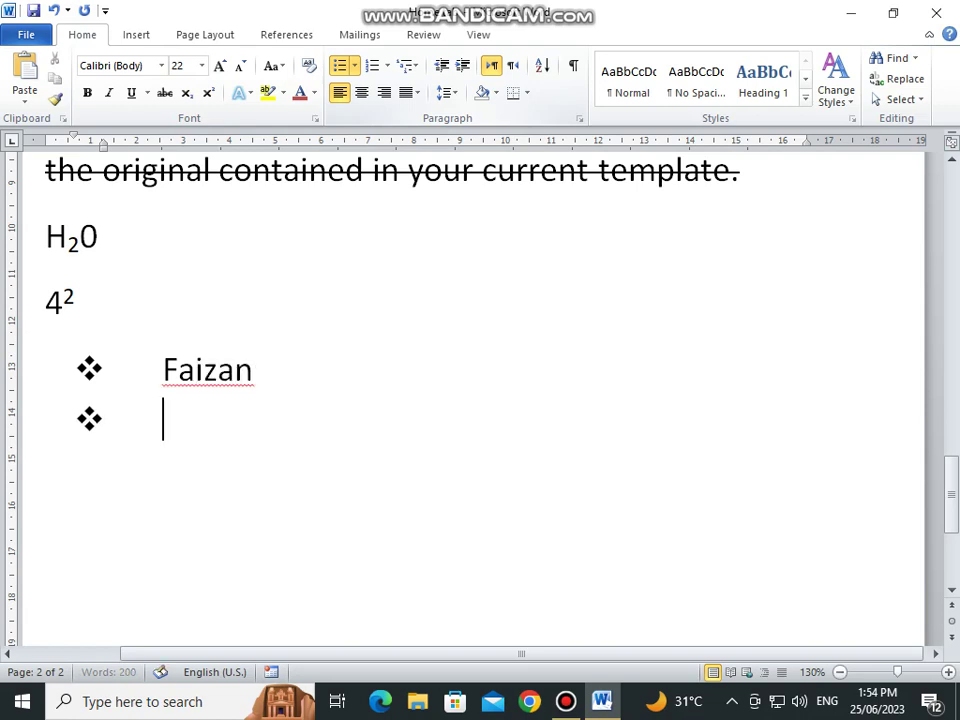
type("Faizan")
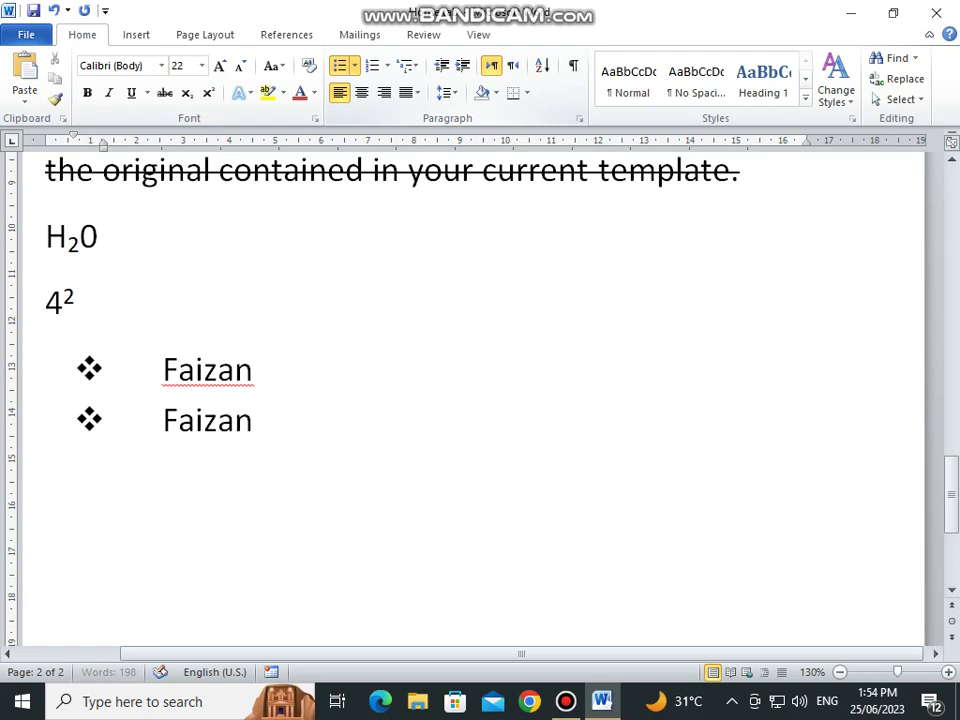
type(" Edunati")
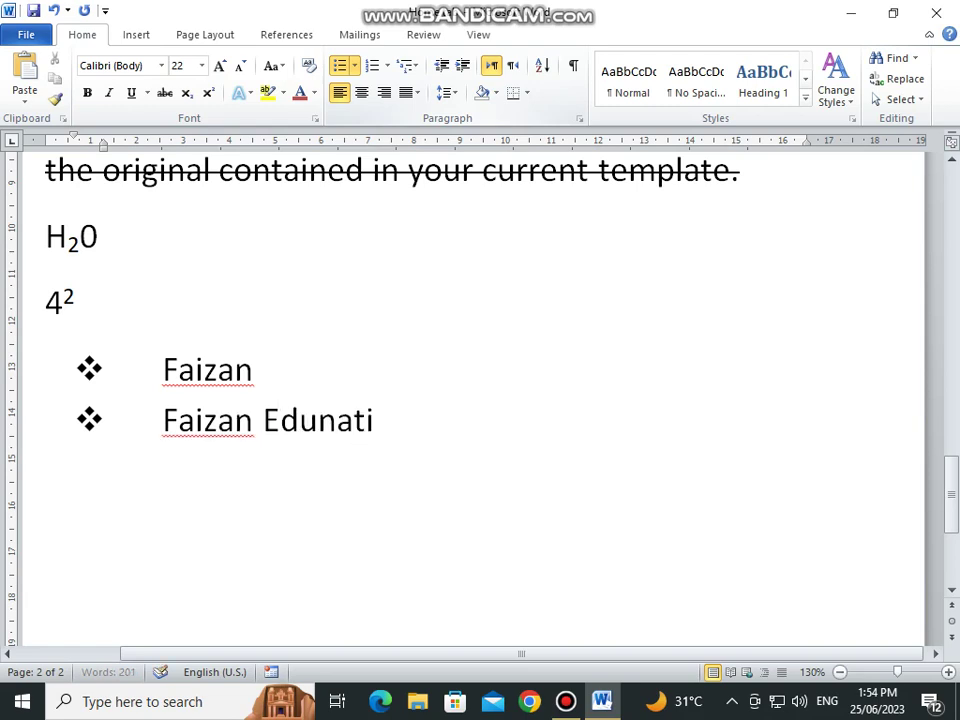
type("on")
key("Return")
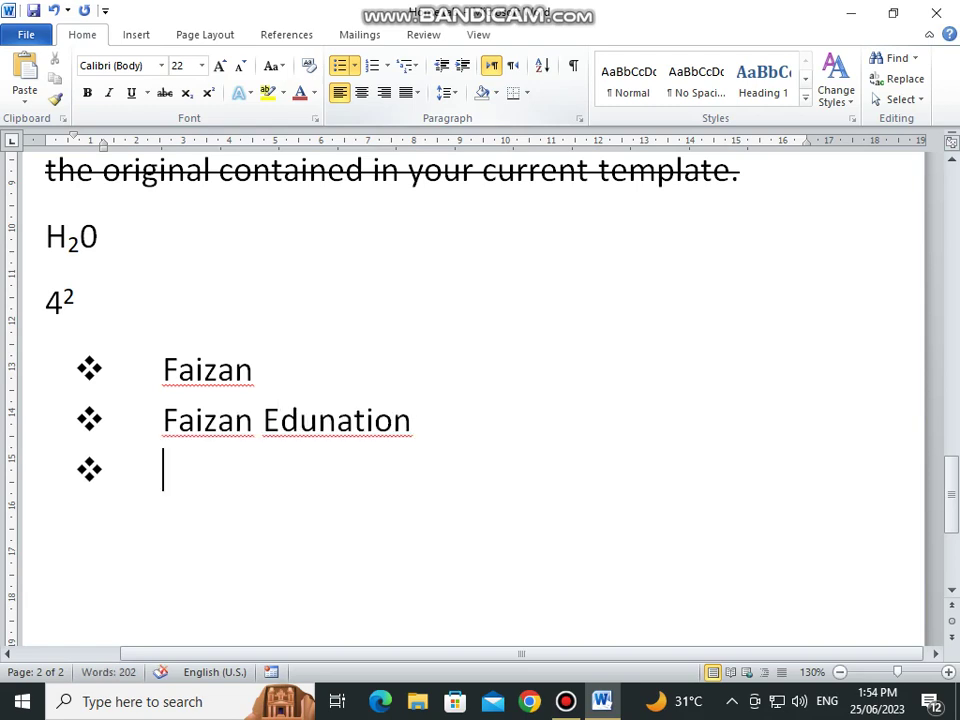
key("Return")
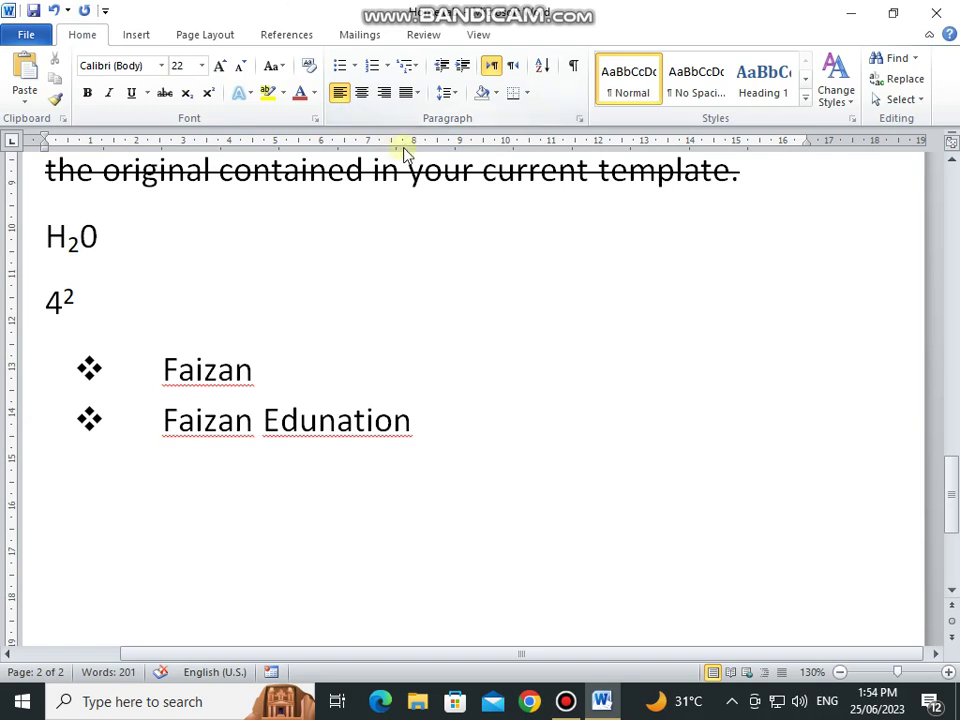
left_click(355, 70)
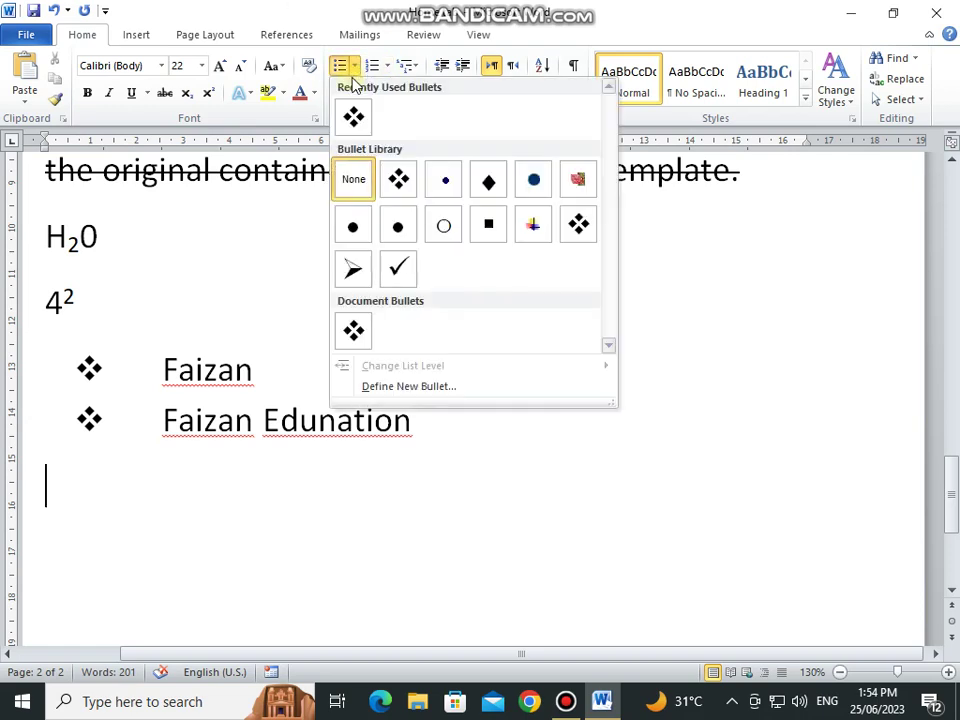
left_click(400, 385)
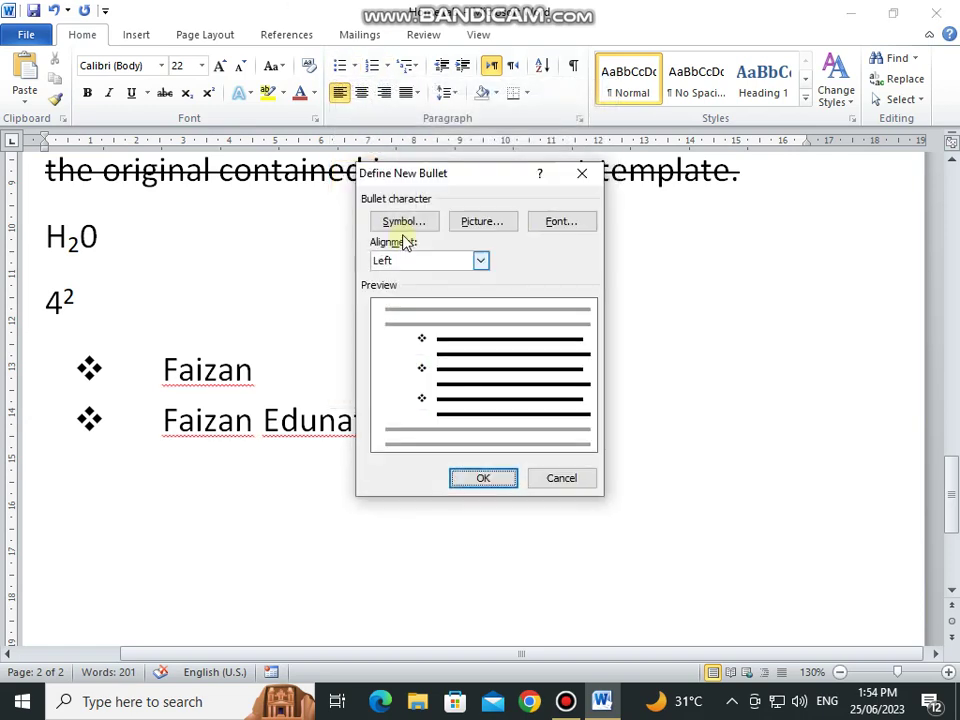
left_click(412, 226)
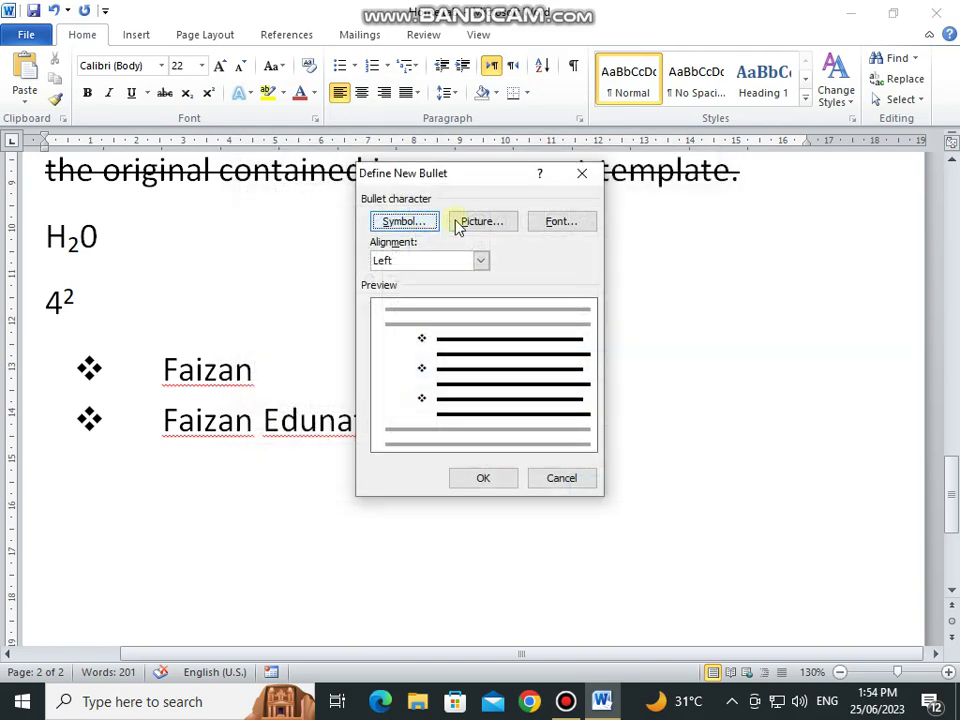
left_click(473, 225)
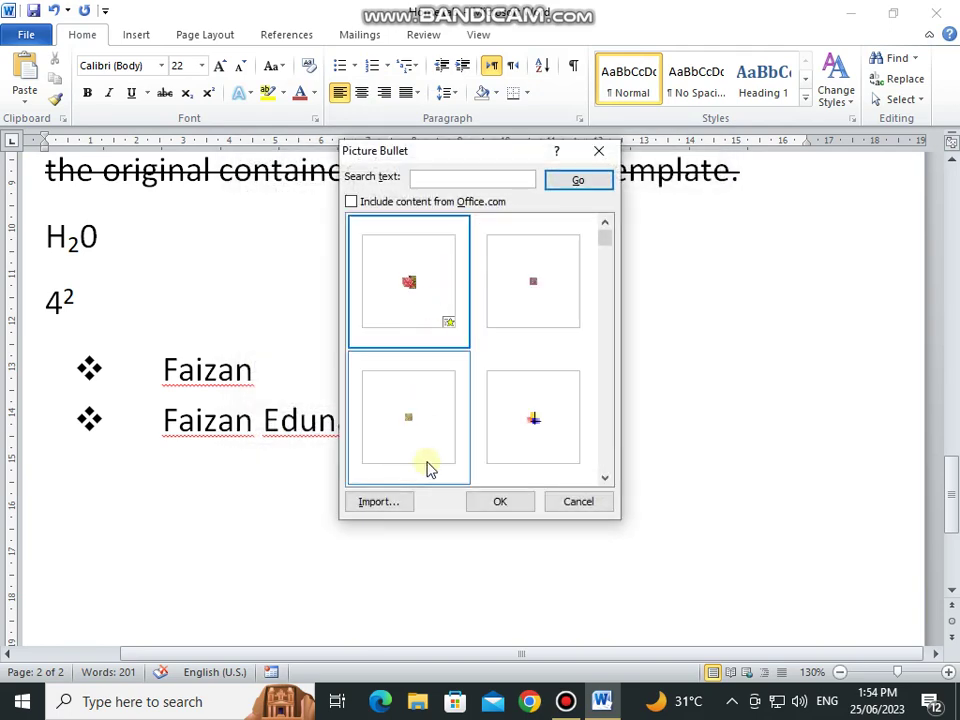
left_click_drag(606, 249, 606, 379)
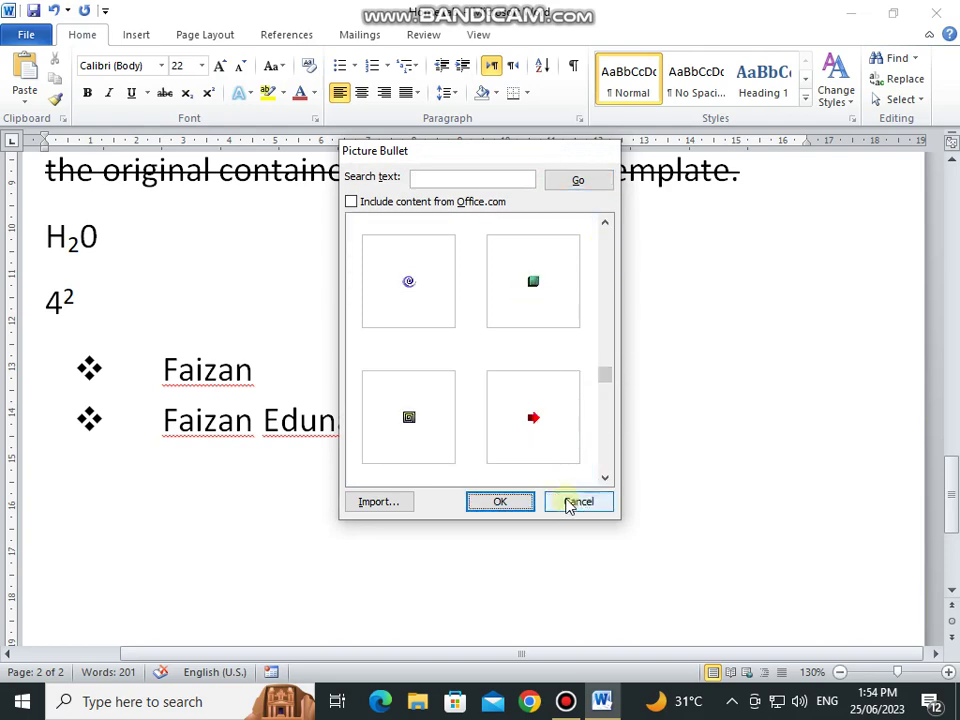
left_click(569, 503)
left_click(562, 224)
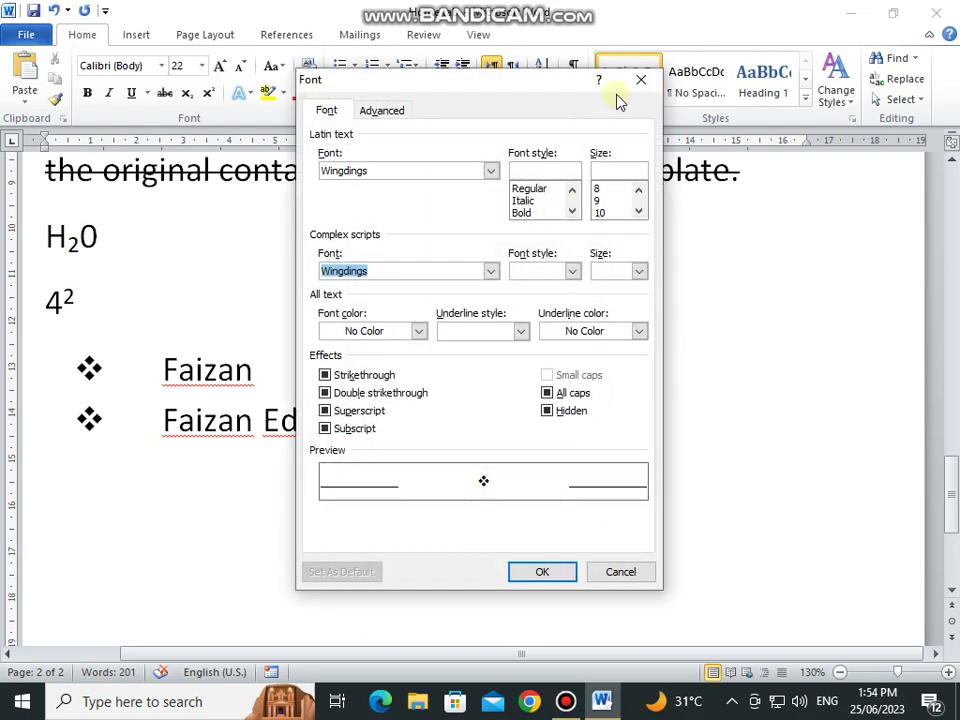
left_click(491, 271)
left_click(491, 271)
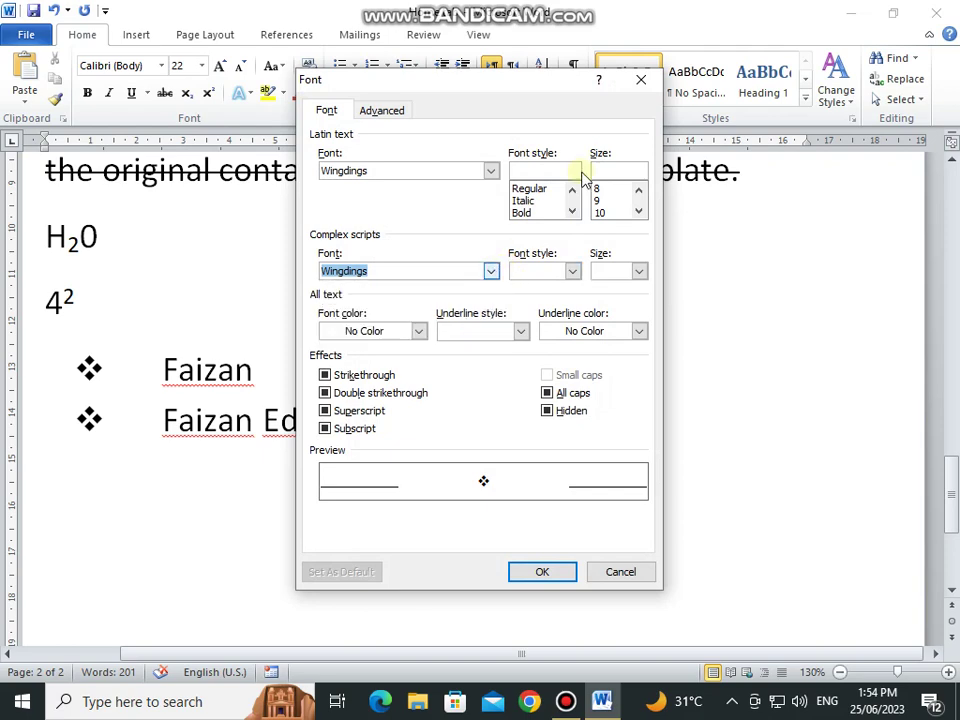
left_click(645, 82)
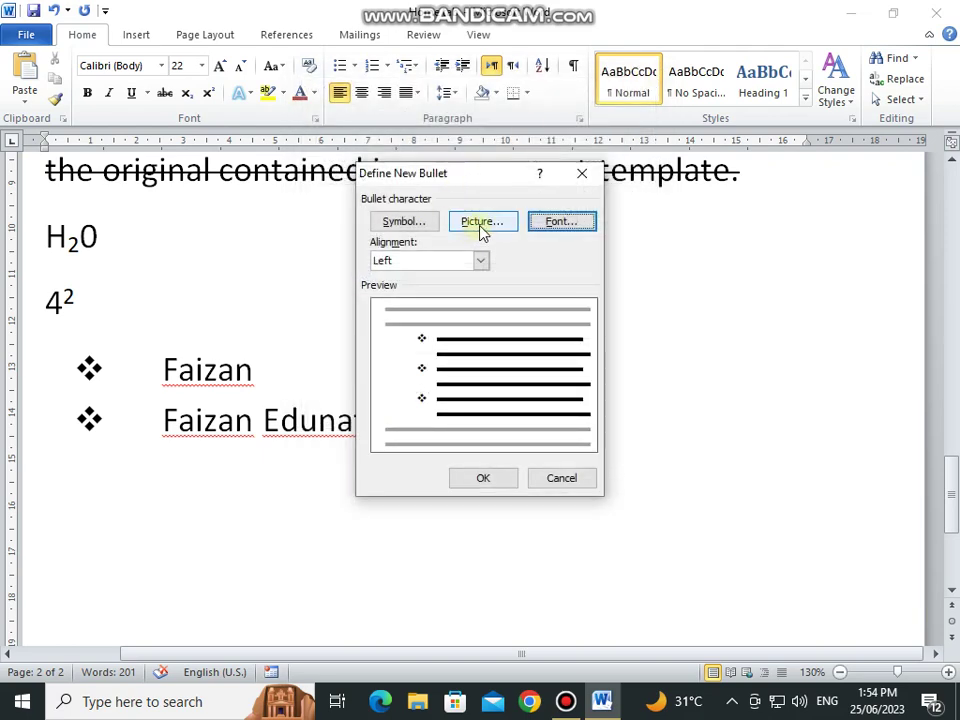
left_click(481, 262)
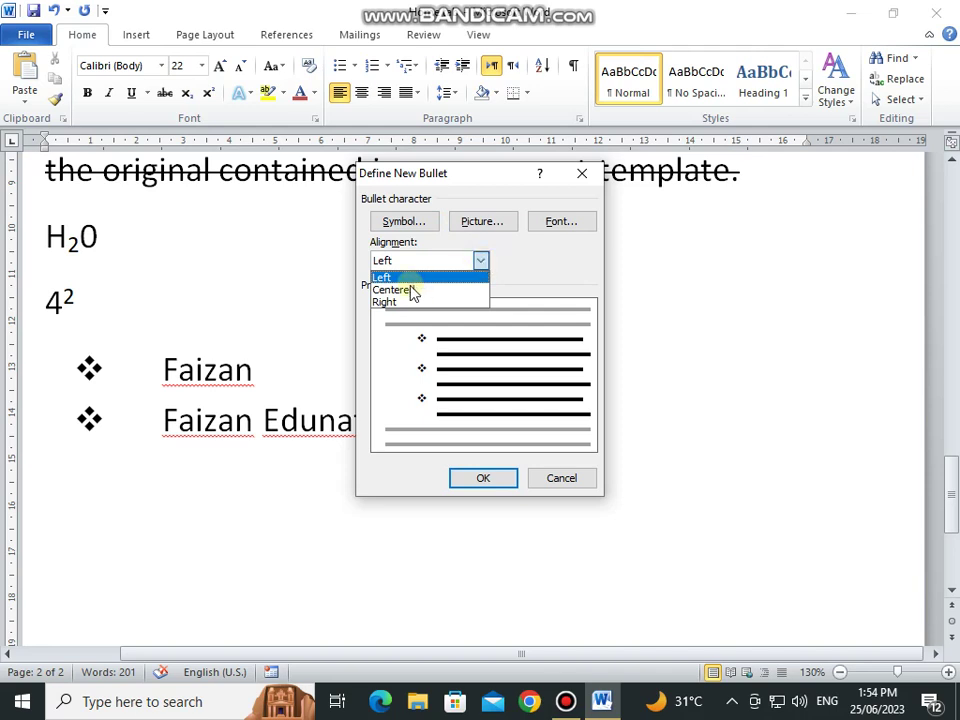
left_click(390, 289)
left_click(481, 261)
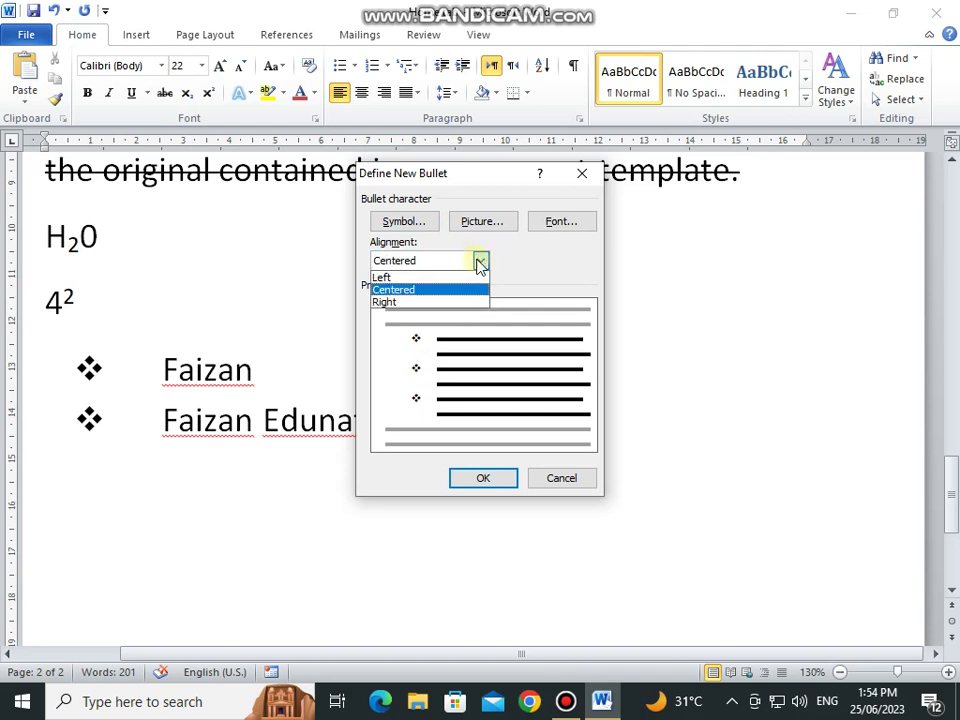
left_click(422, 277)
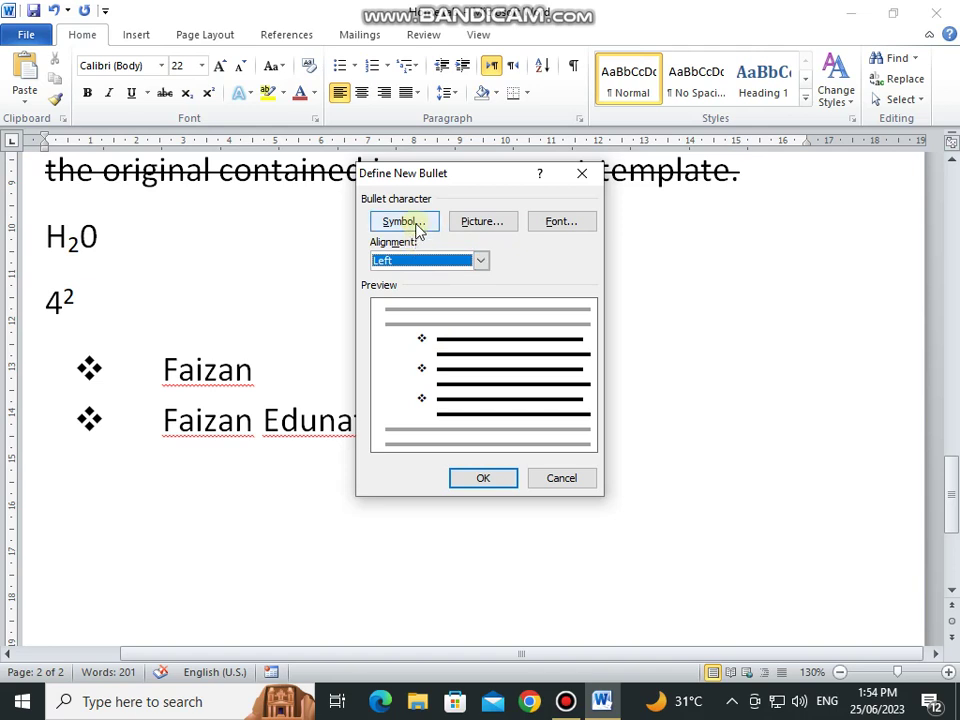
left_click(558, 482)
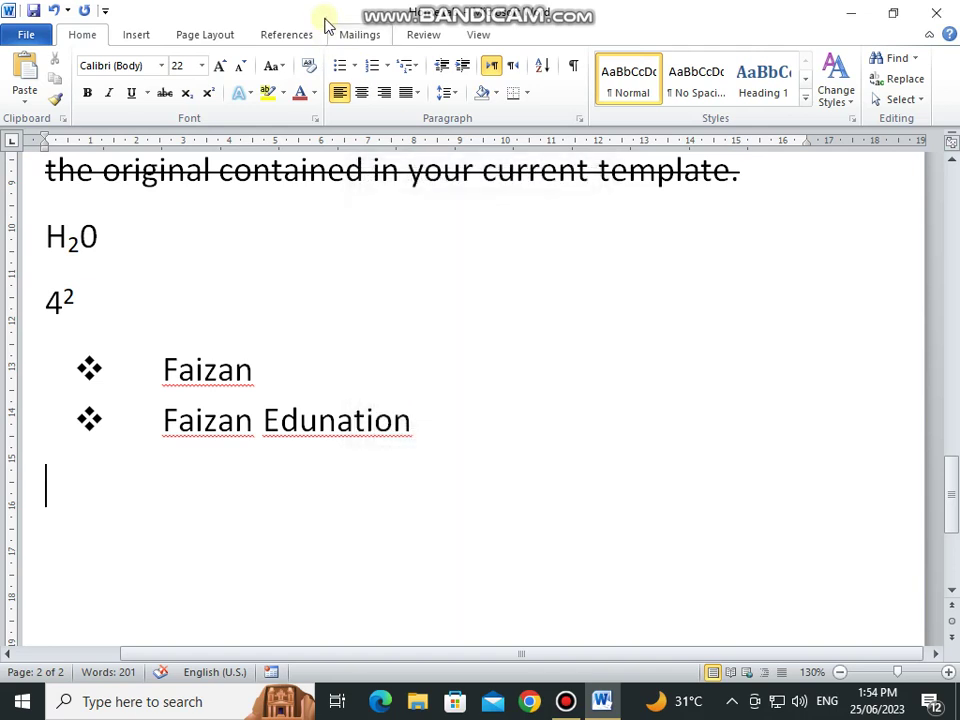
left_click(387, 65)
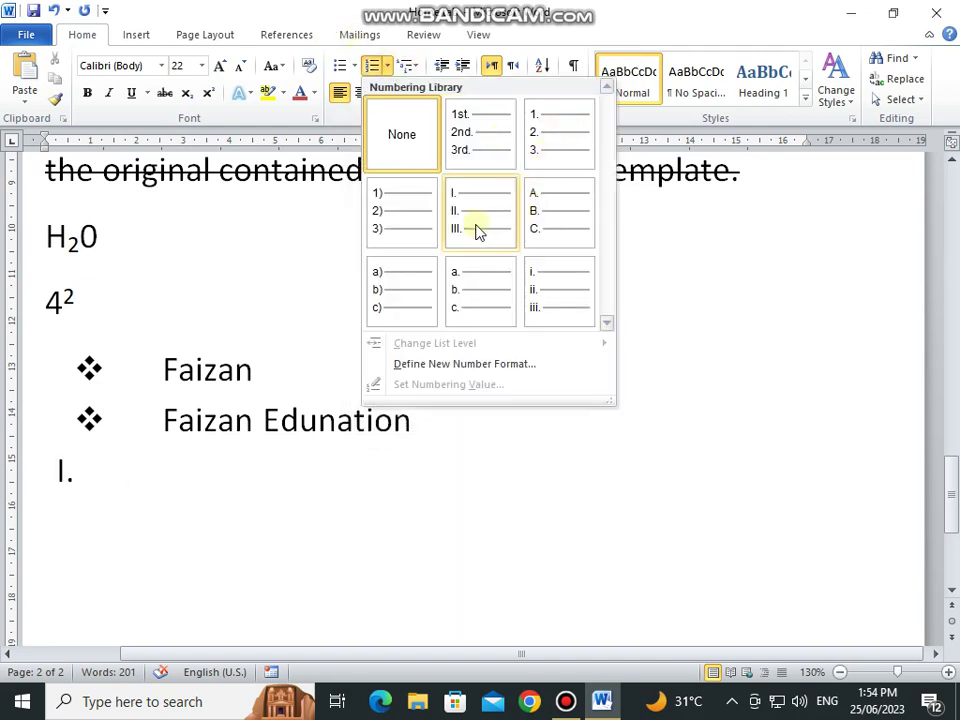
left_click(457, 364)
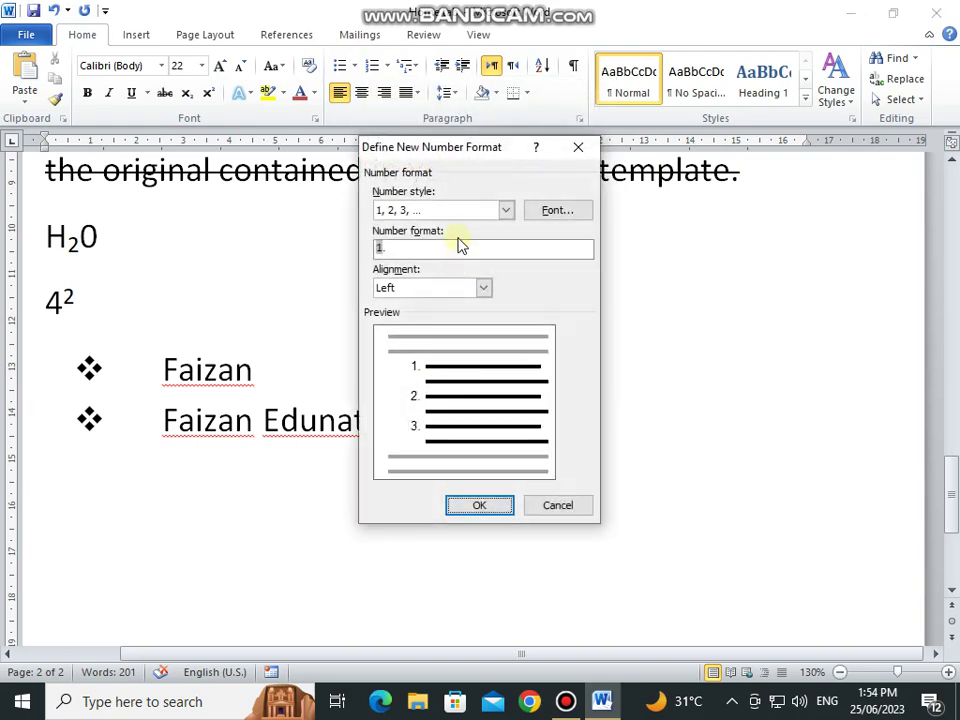
left_click(506, 210)
left_click_drag(506, 250, 507, 297)
scroll(461, 264, "up", 1)
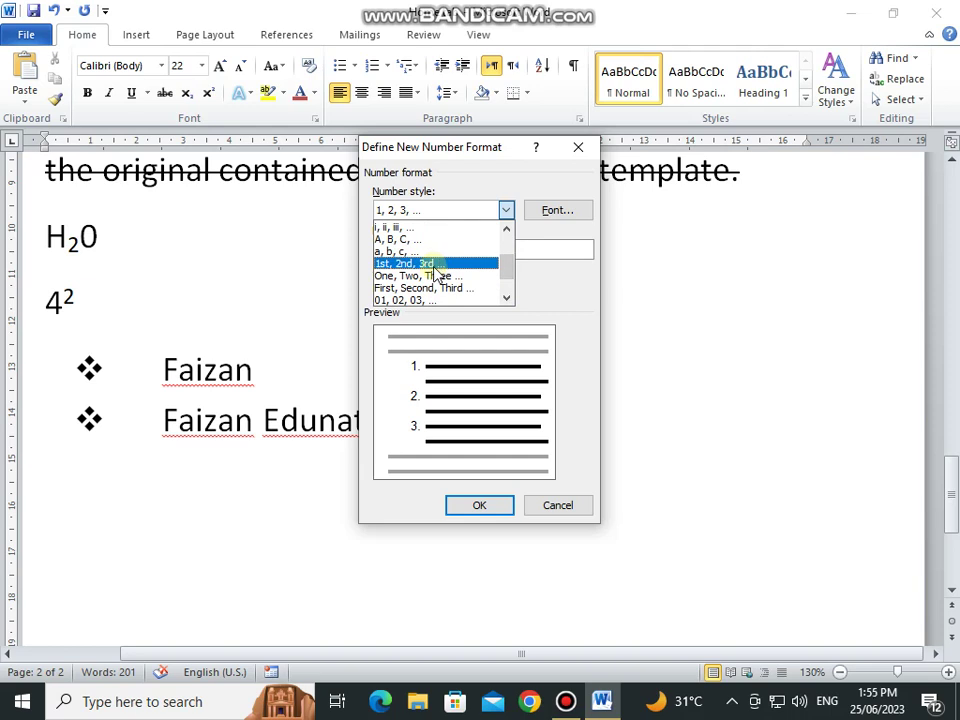
left_click_drag(506, 266, 506, 249)
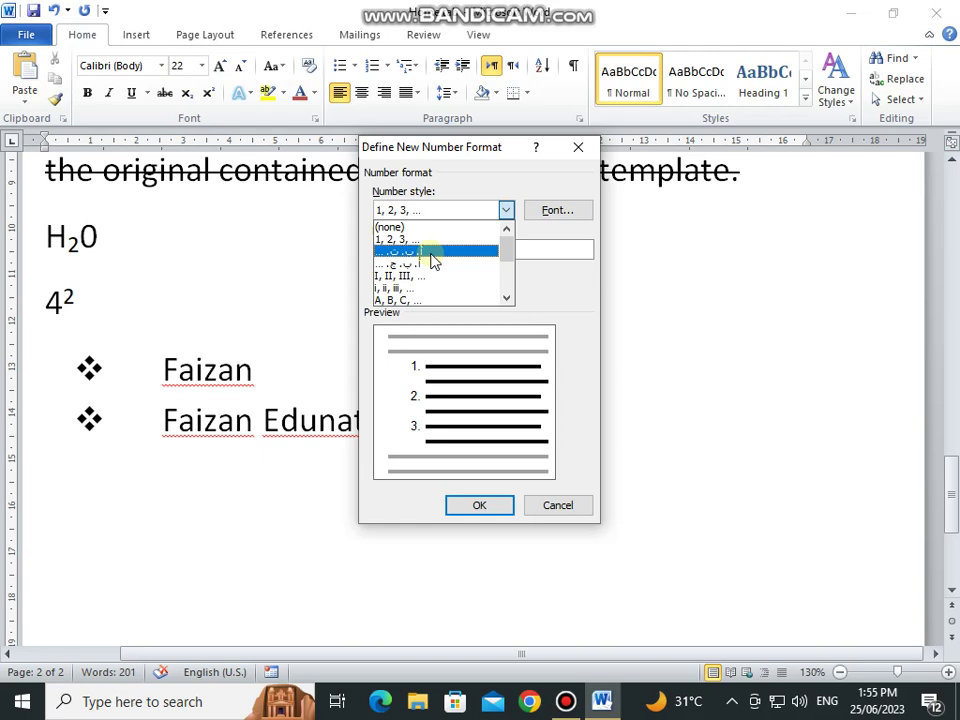
left_click(559, 508)
left_click(559, 508)
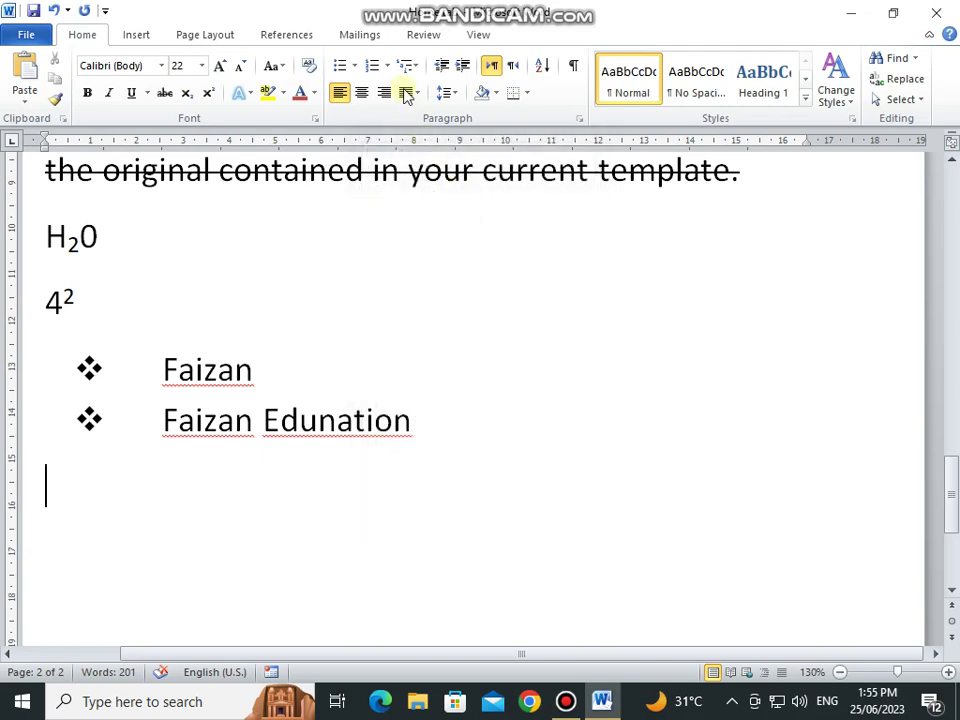
left_click(391, 66)
Step: Start a 1. 2. 3. numbered list and enter the first three people's names
left_click(547, 153)
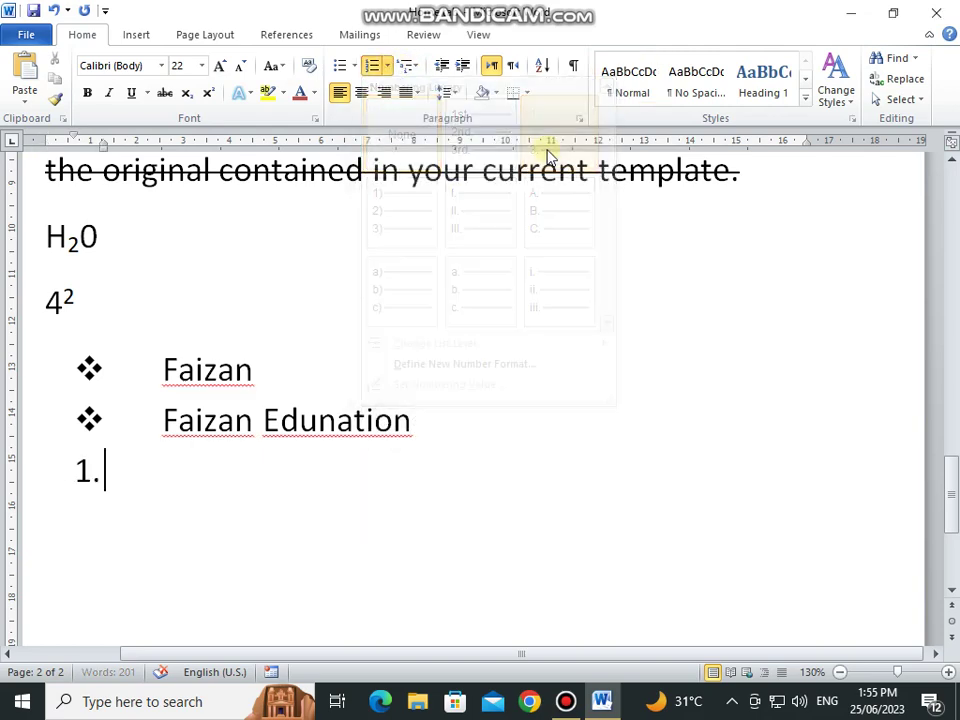
type("Faizan ")
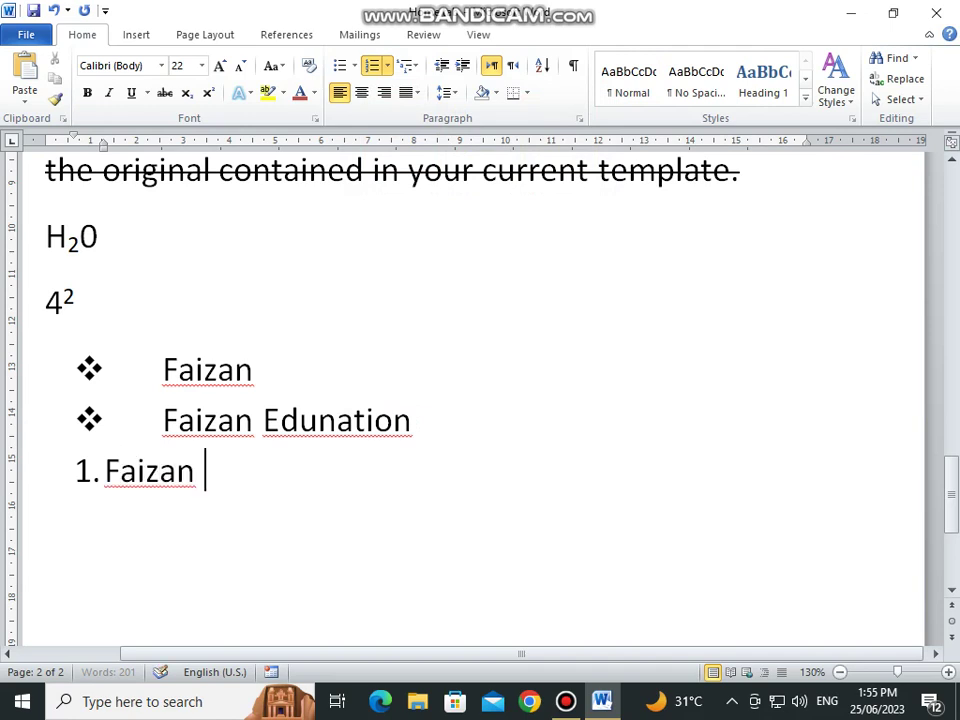
type("Pathan")
key("Return")
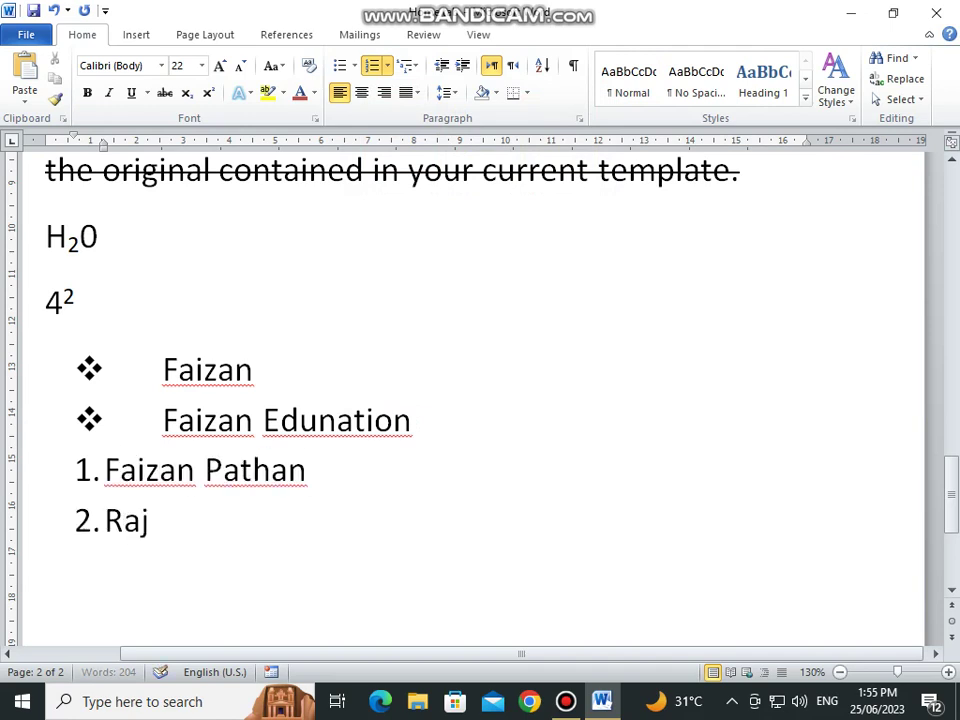
key("Return")
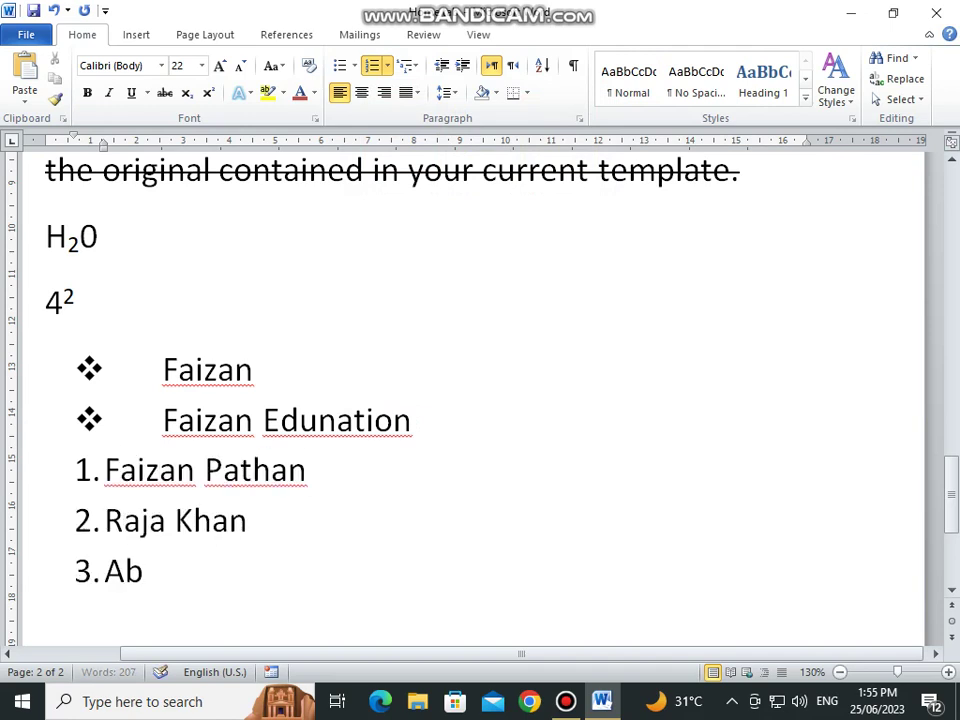
key("Return")
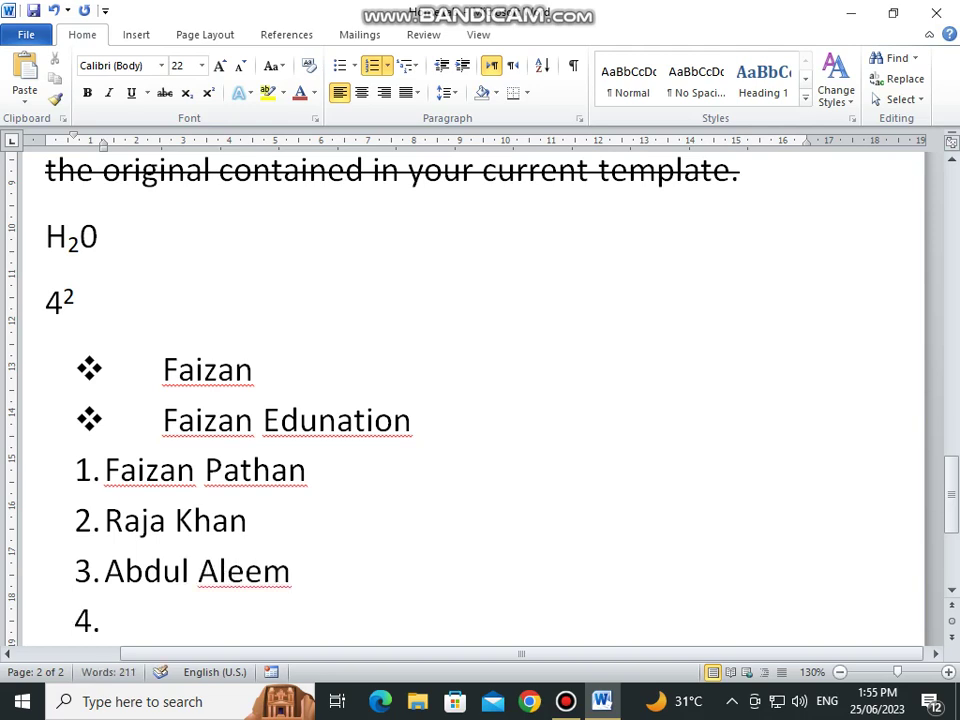
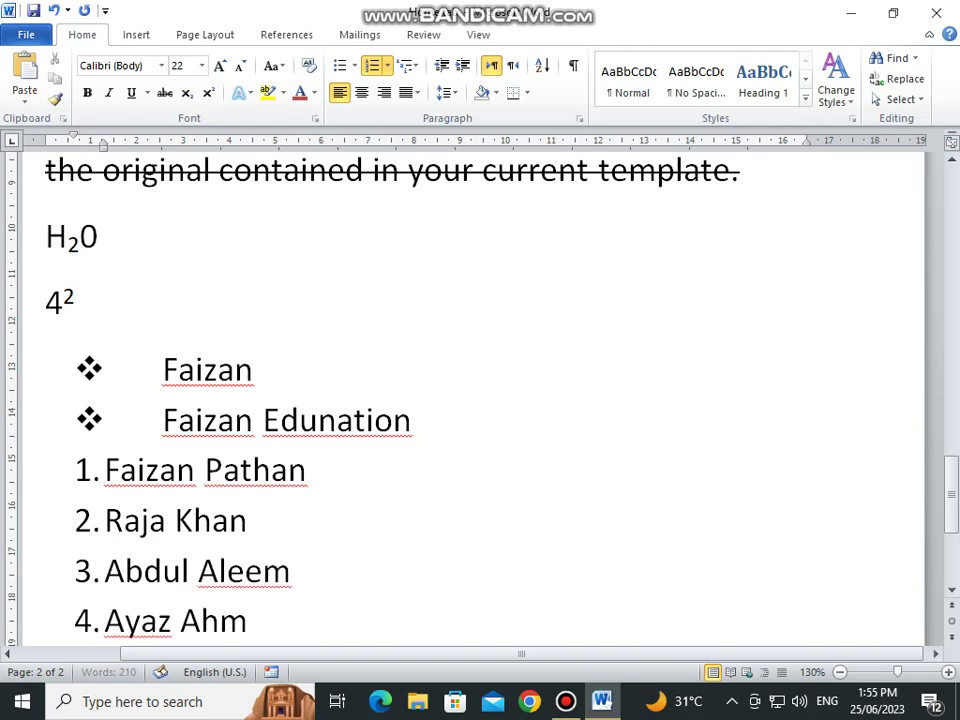
Step: Add the fourth and fifth names, correcting a misspelling, and end the numbered list
key("Return")
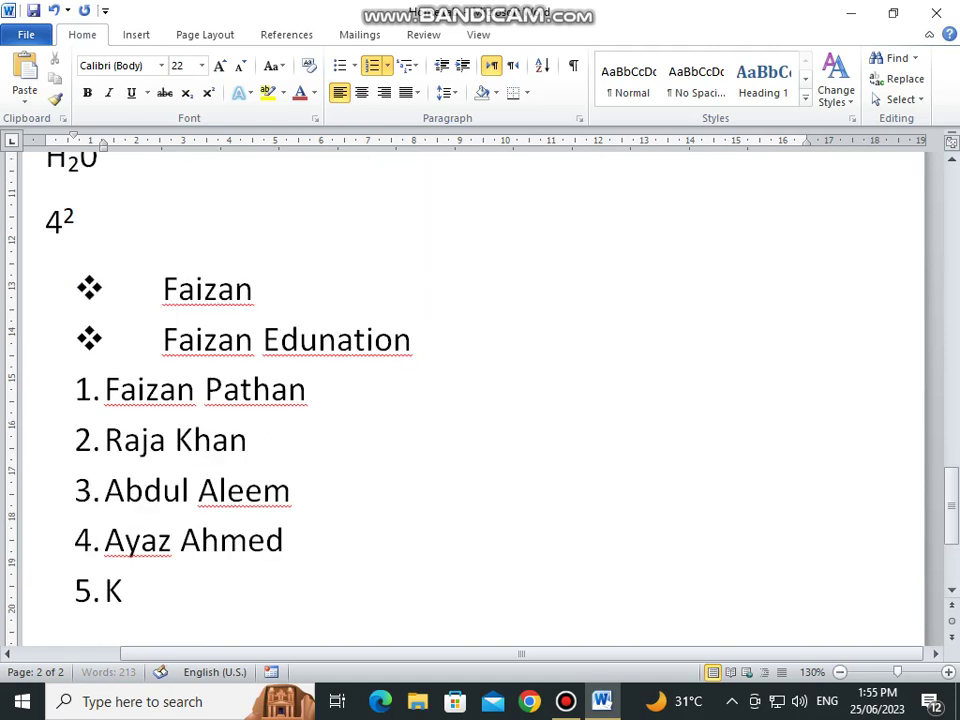
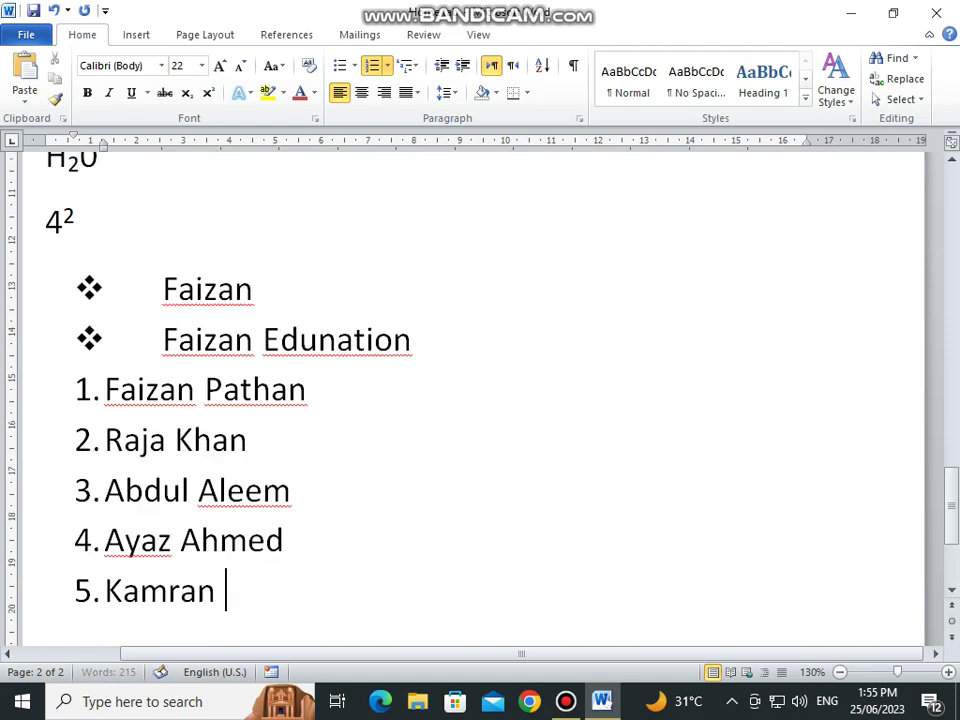
key("Return")
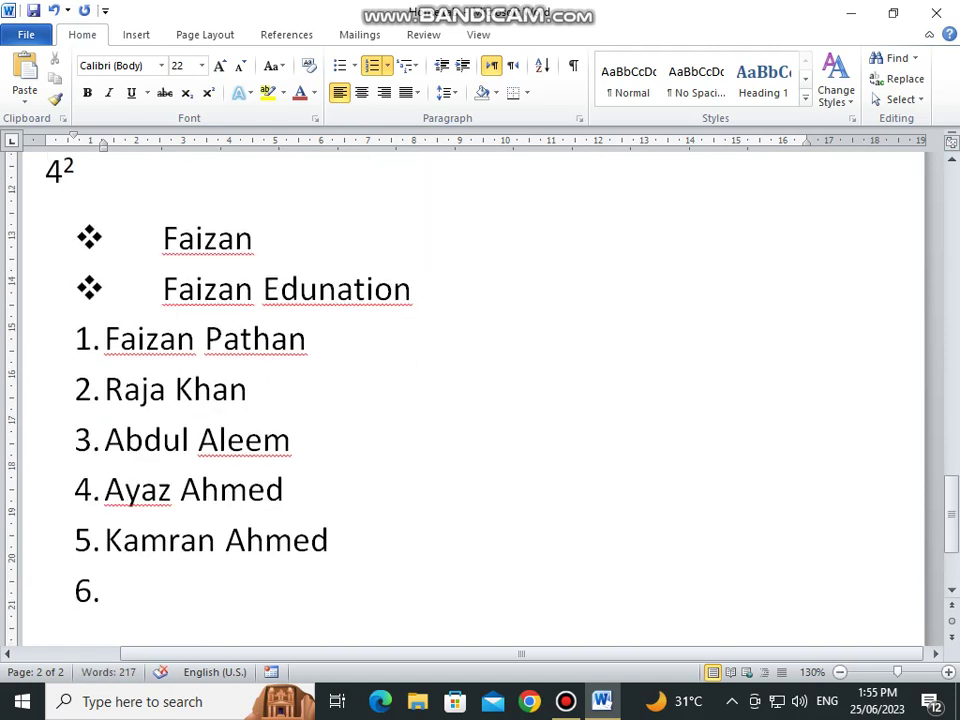
key("Return")
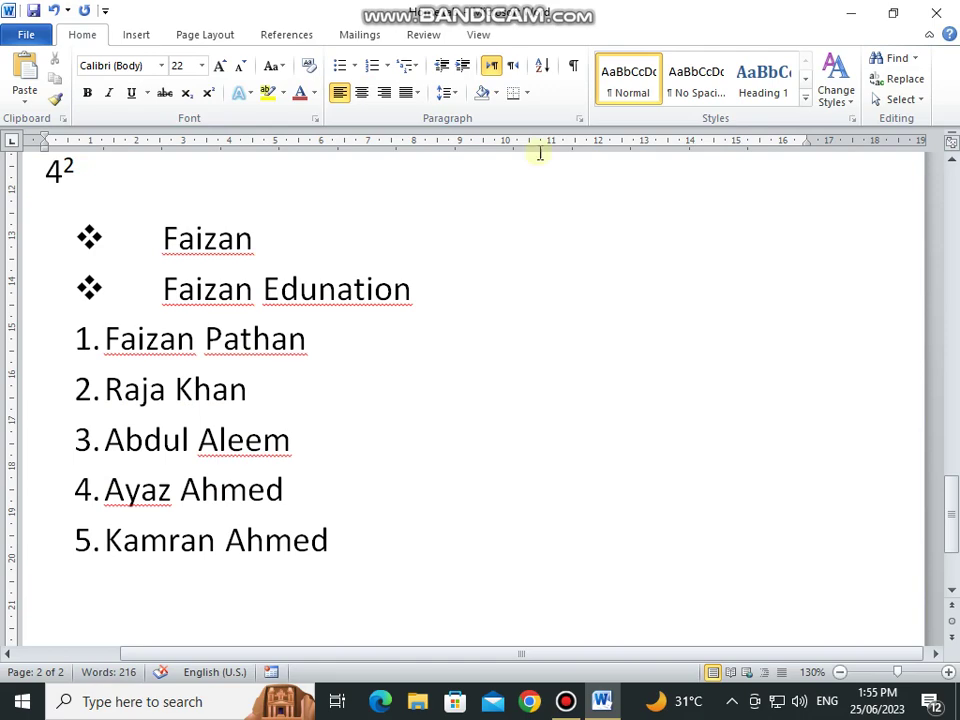
scroll(478, 248, "down", 2)
Step: Apply the 1) a) i) multilevel list and enter three names as top-level items
left_click(414, 68)
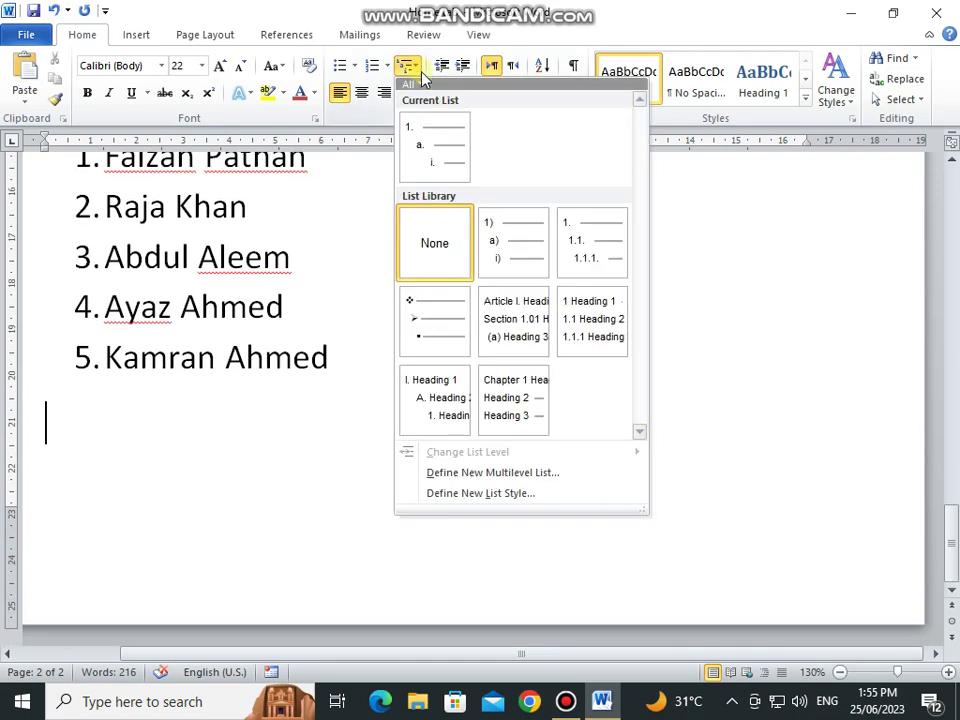
left_click(514, 253)
type("F")
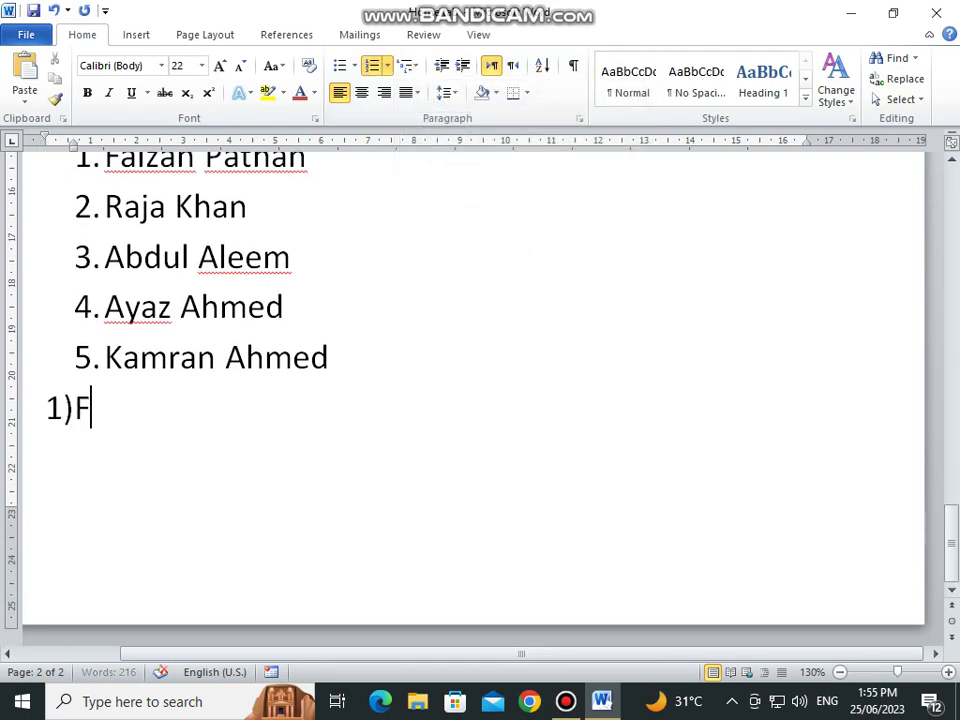
type("aizan")
key("Return")
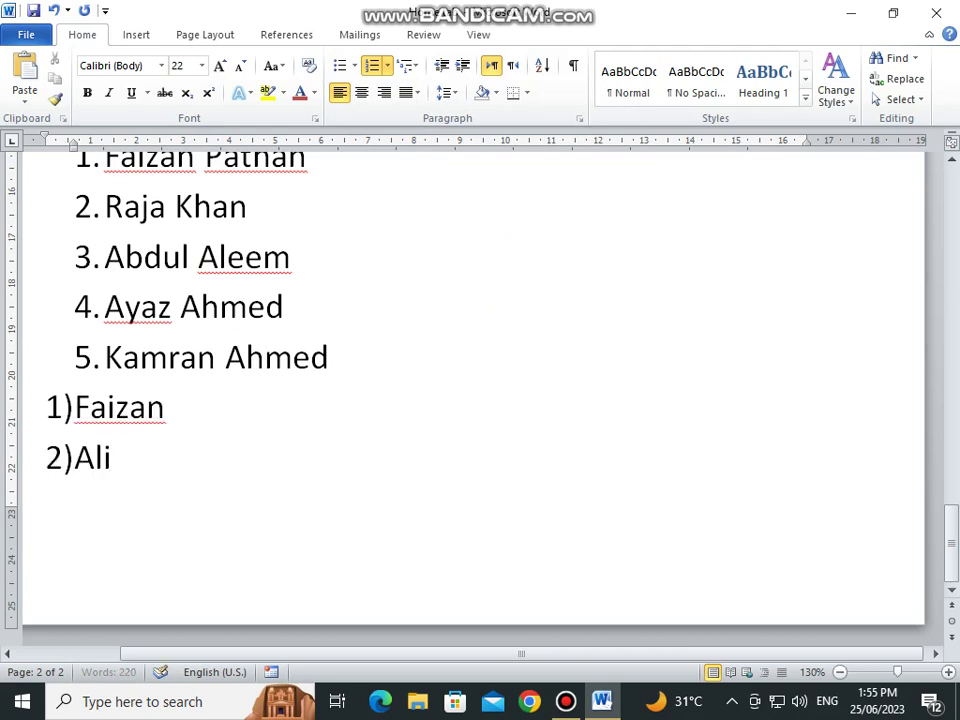
key("Return")
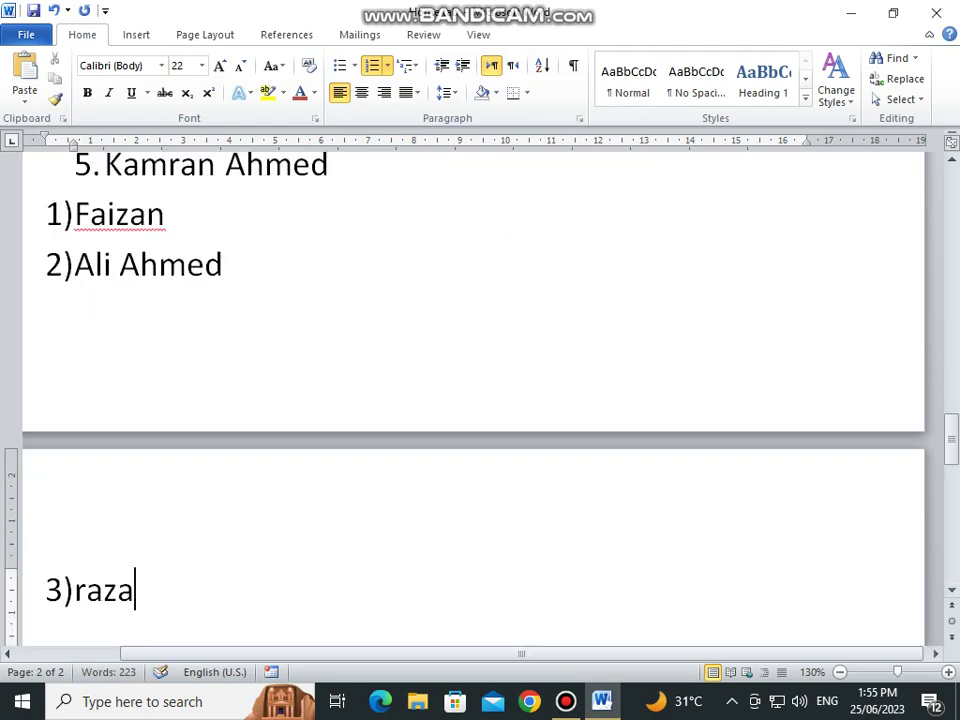
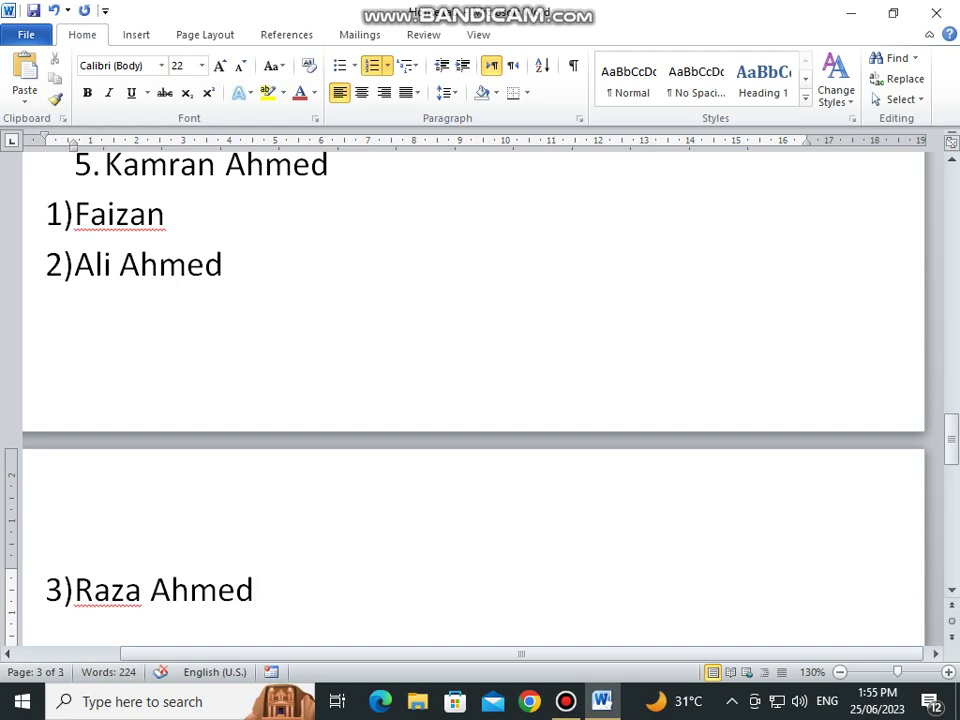
Step: Add 'a a a' sub-items at the lettered, roman-numeral and bracketed levels
key("Return")
key("Tab")
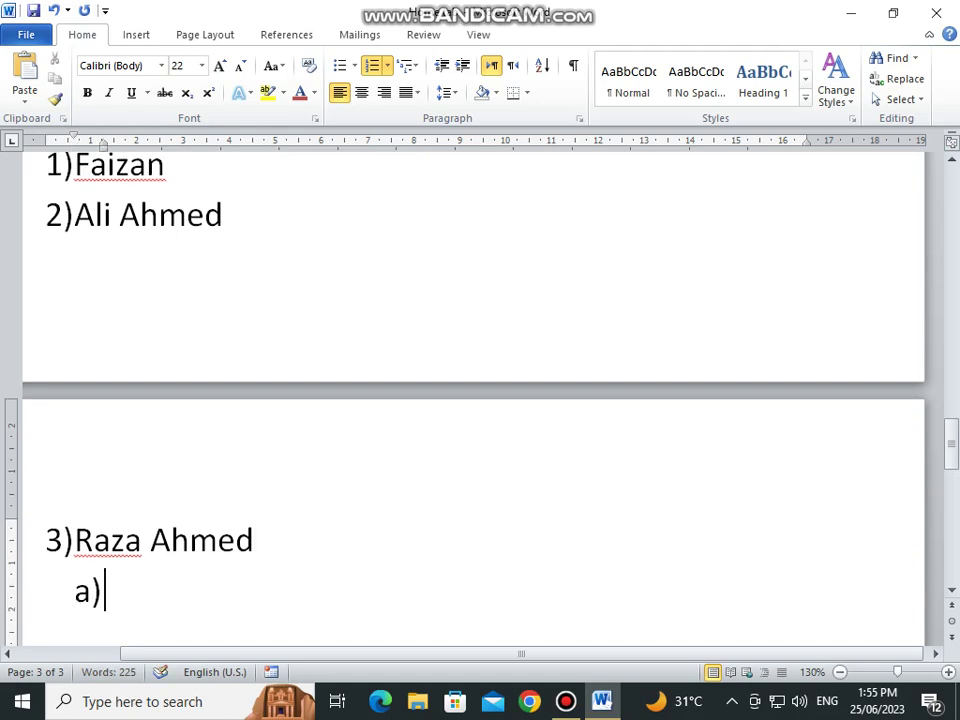
scroll(495, 300, "down", 5)
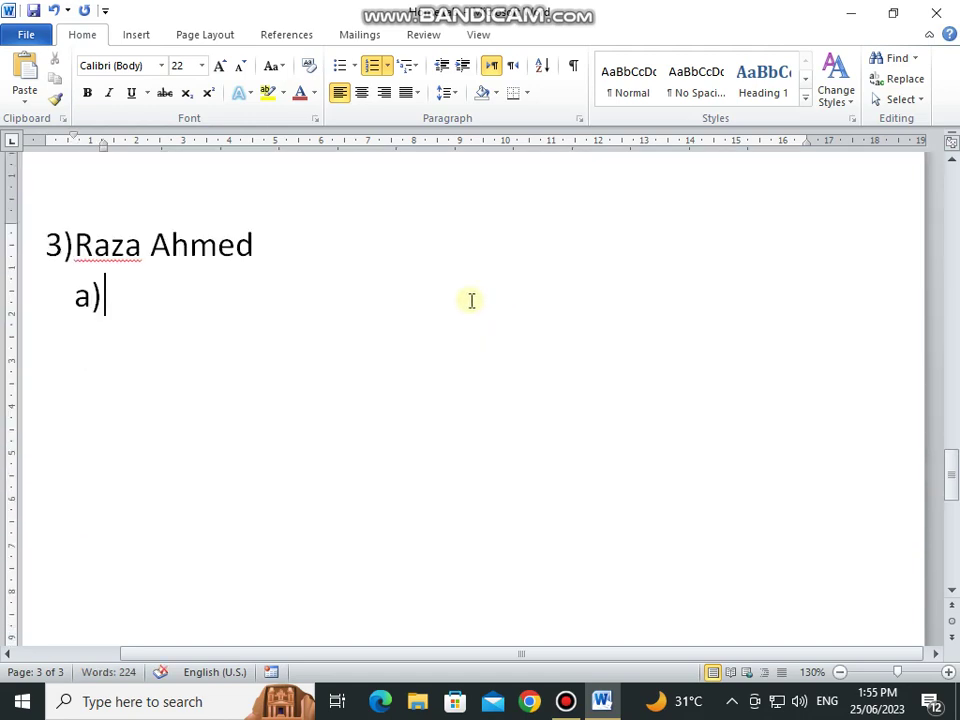
type("a a a a")
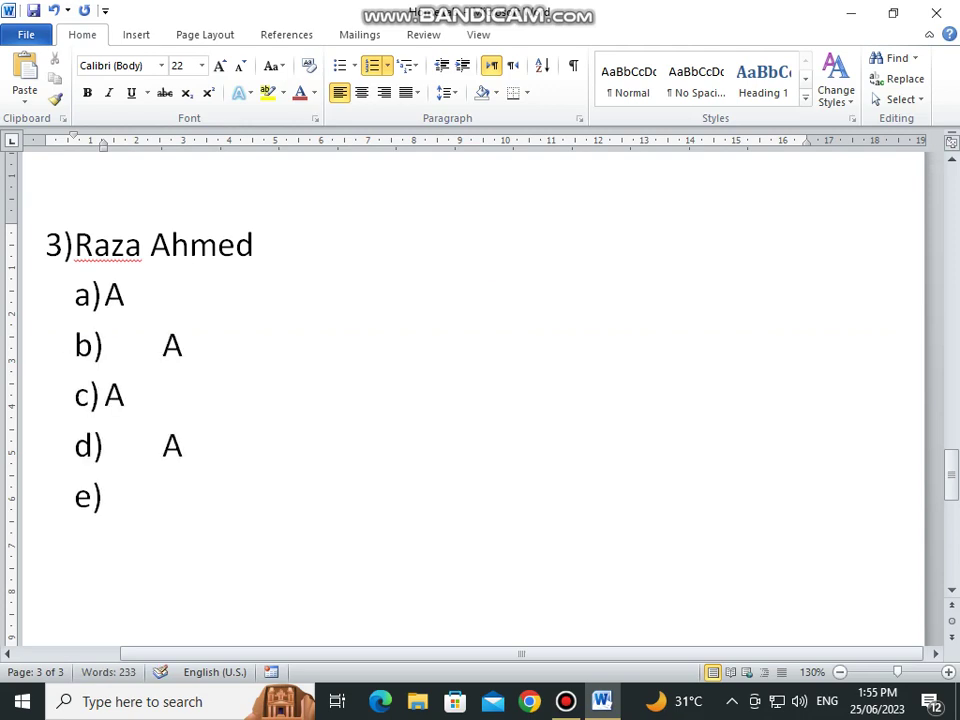
key("Tab")
type("a a a a a")
key("Tab")
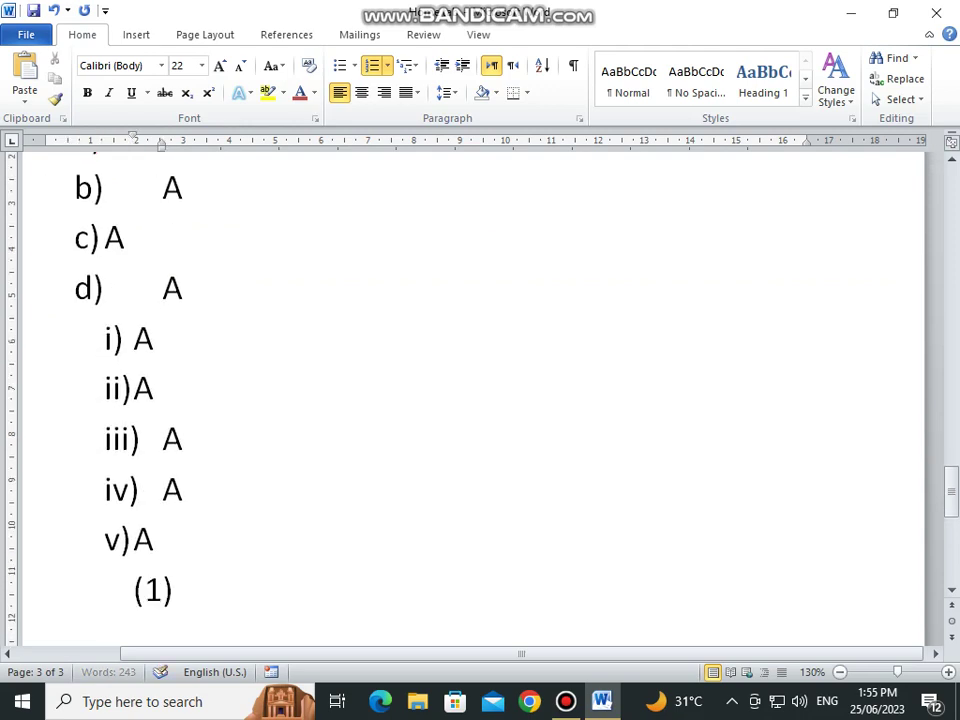
type("a a a a a a")
Step: Promote the empty item, end the list and insert a page break
key("shift+Tab")
key("shift+Tab")
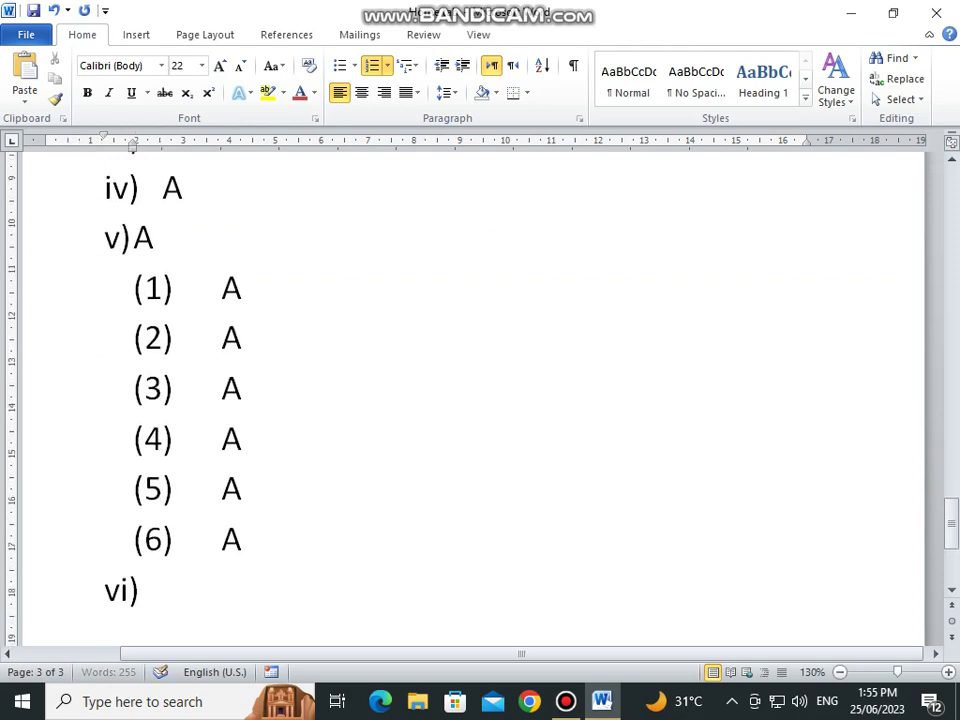
key("Return")
key("Return")
key("Return")
key("Return")
key("Return")
key("Return")
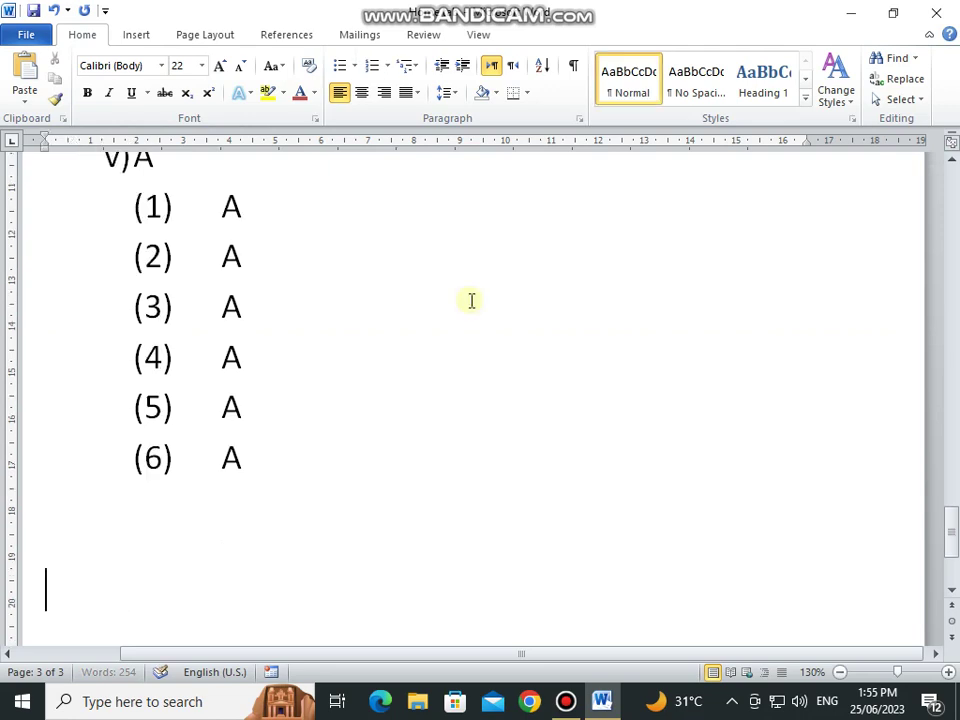
key("ctrl+Return")
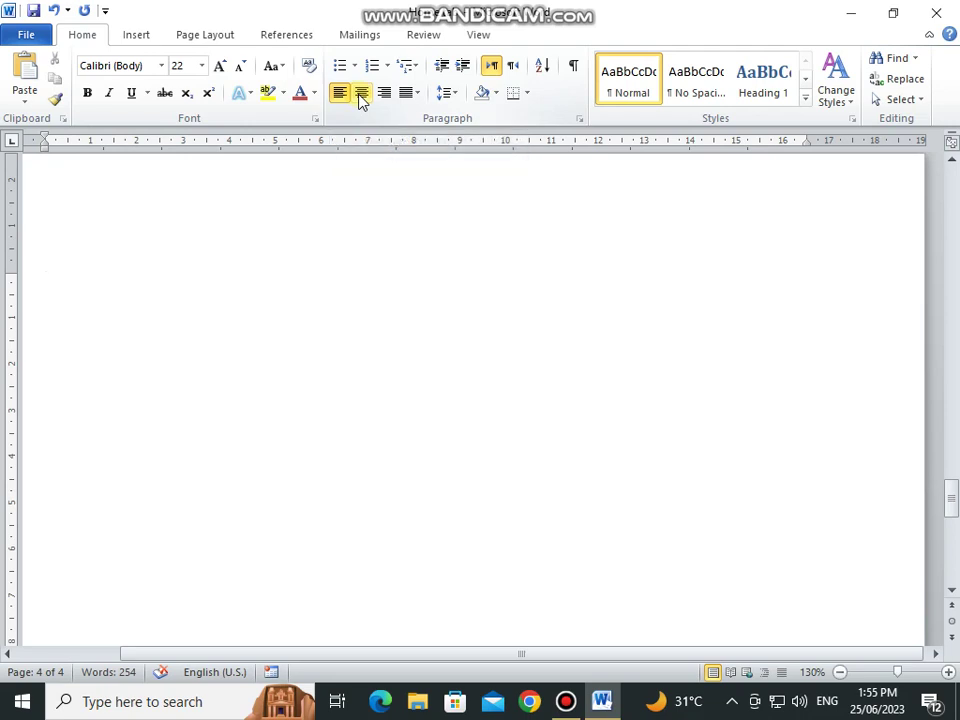
Step: Type Left, Right and Centre on separate lines of the new page
type("L")
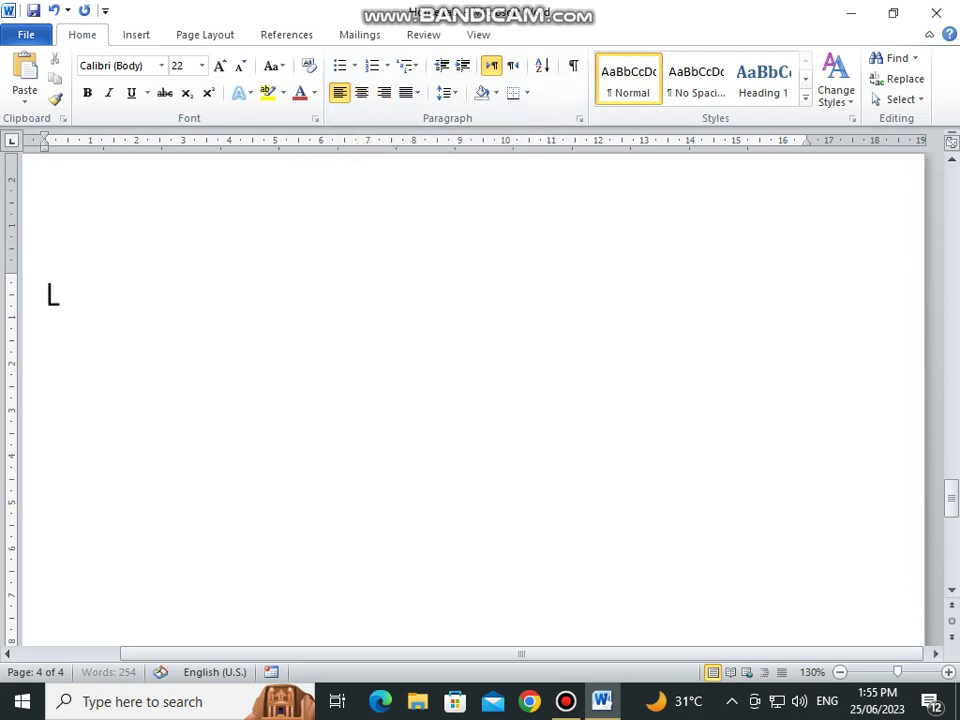
type("eft")
key("Return")
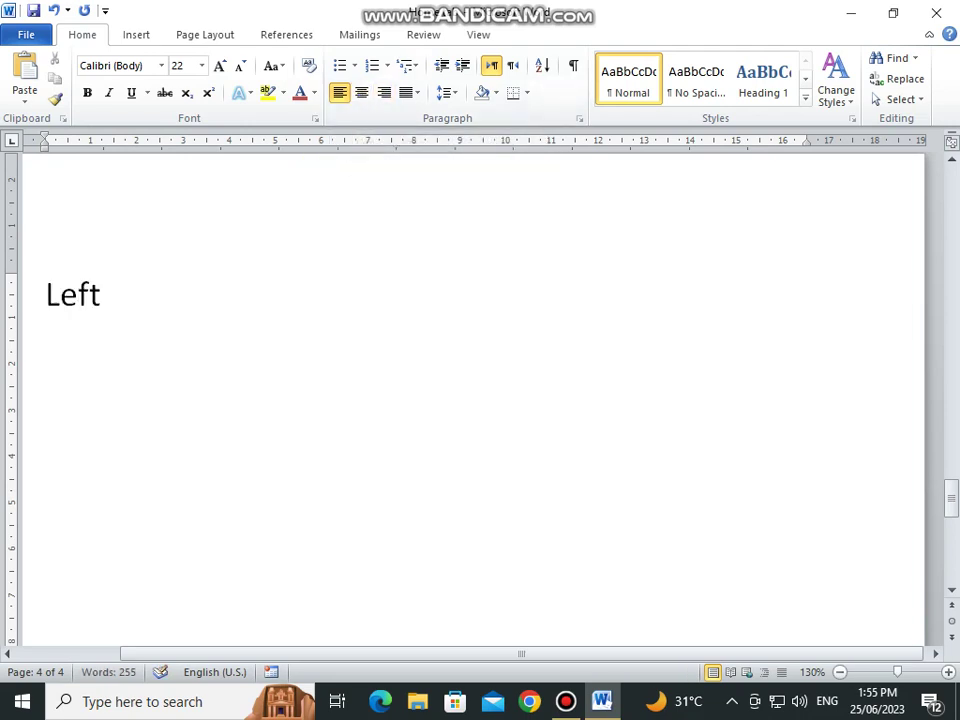
type("Right")
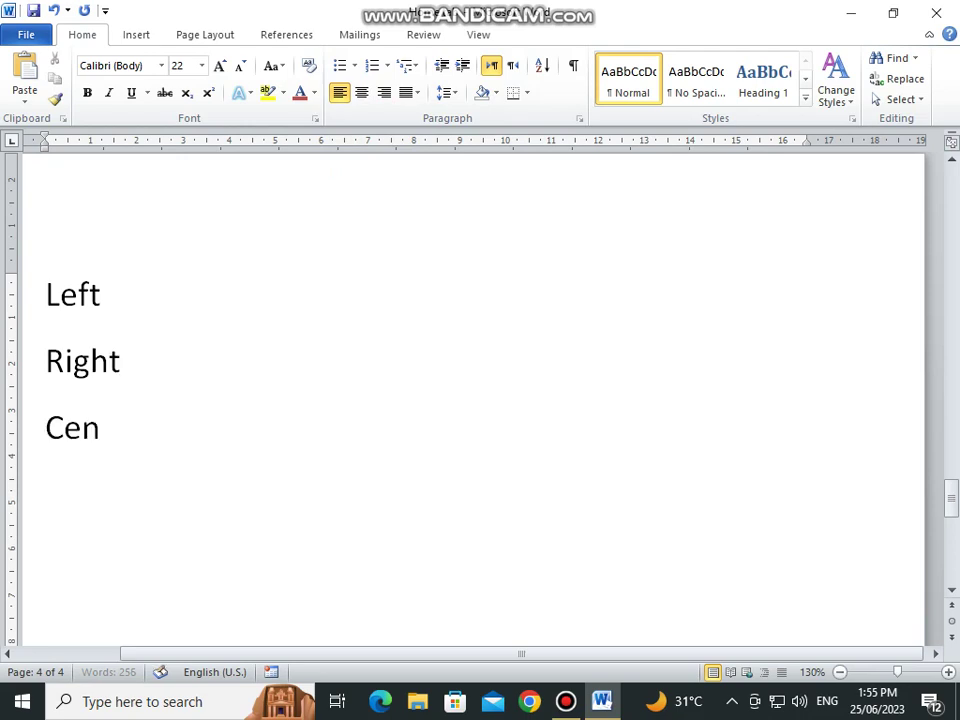
Step: Right-align the Right line and centre the Centre line
left_click(91, 362)
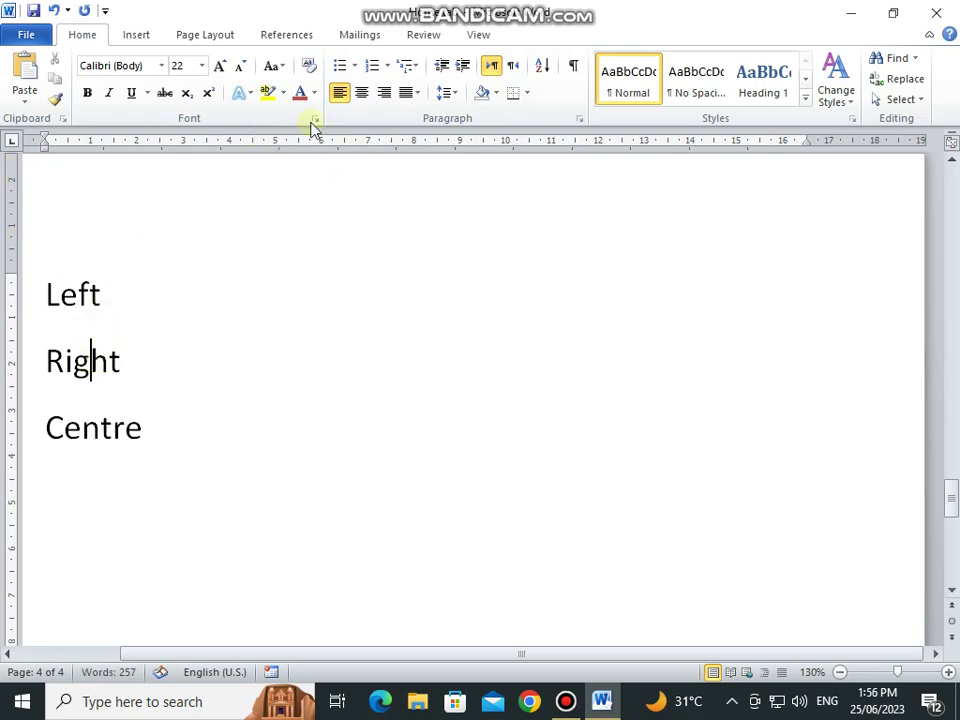
left_click(386, 93)
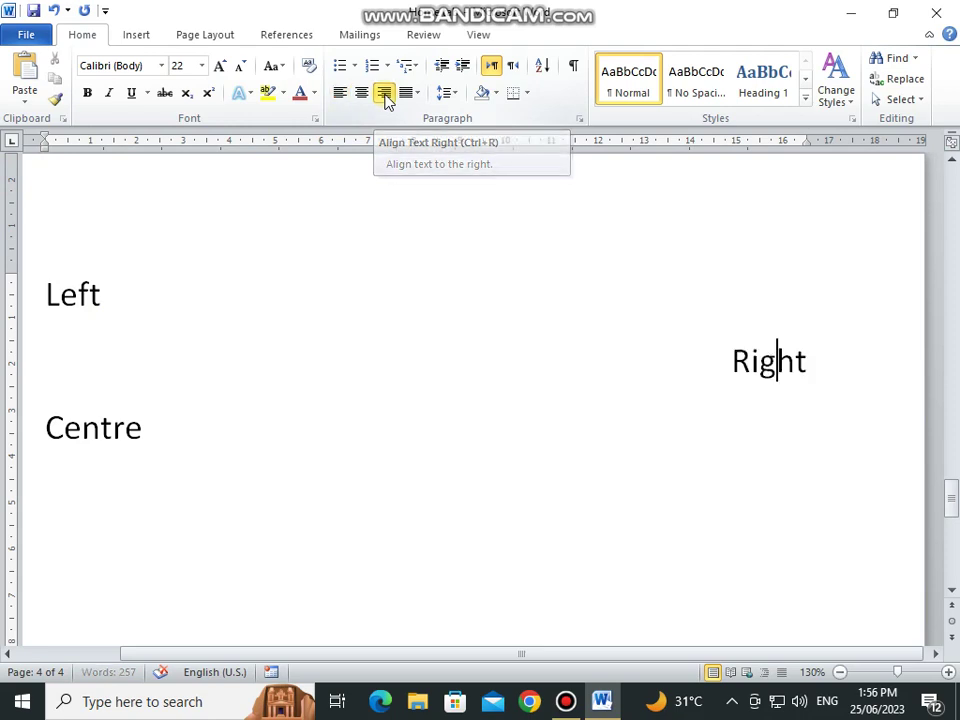
left_click(114, 428)
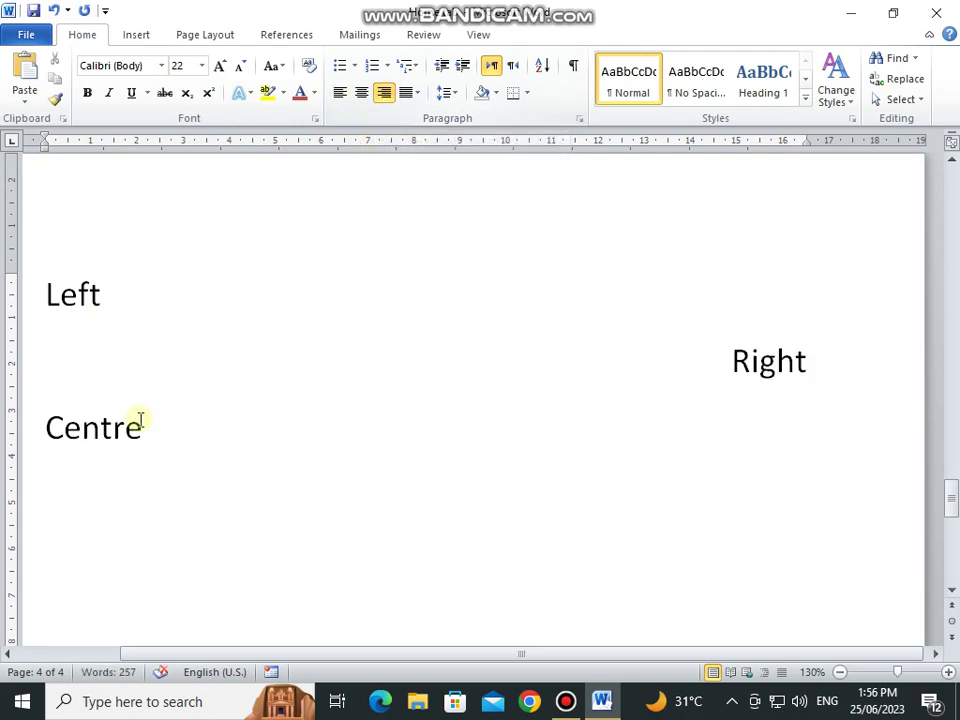
left_click(363, 94)
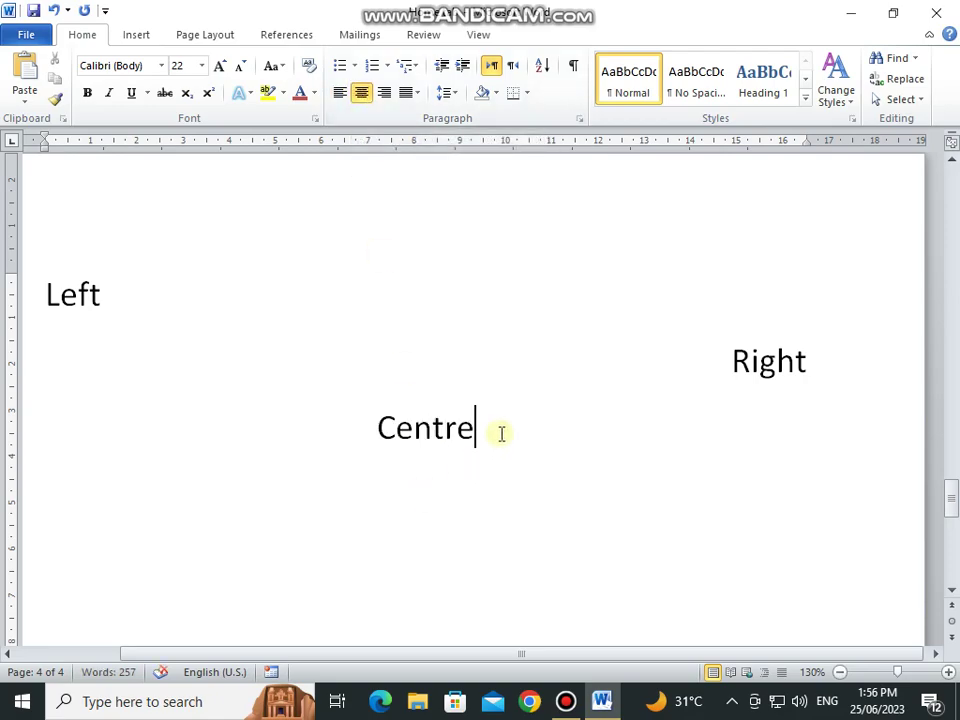
scroll(189, 369, "up", 15)
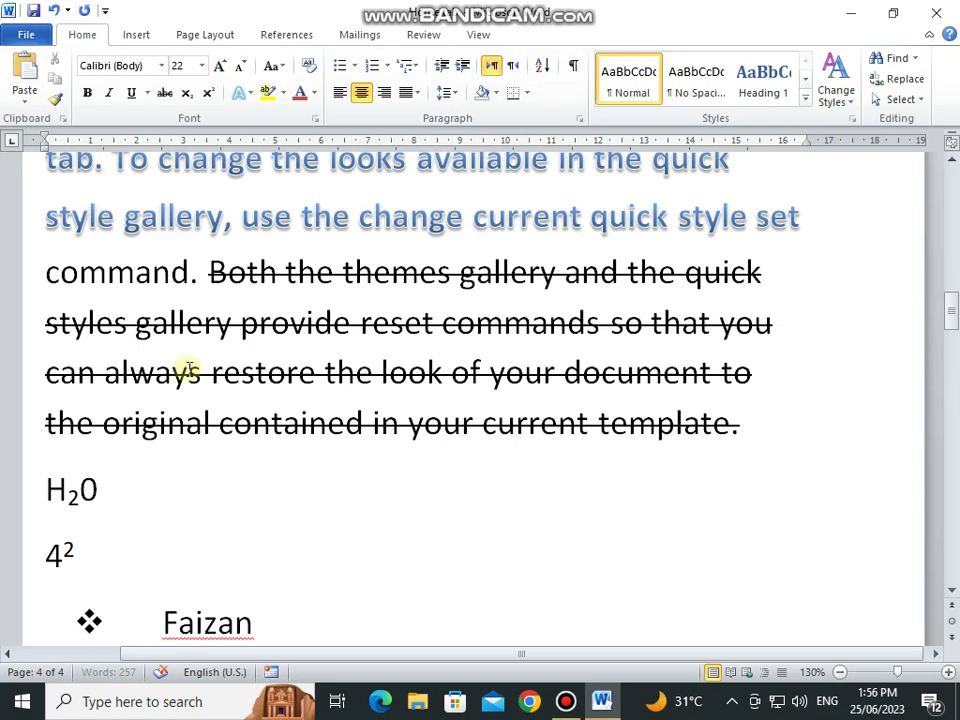
Step: Select the paragraphs from 'Are designed' to 'current document look.' and apply Justify
scroll(189, 369, "up", 10)
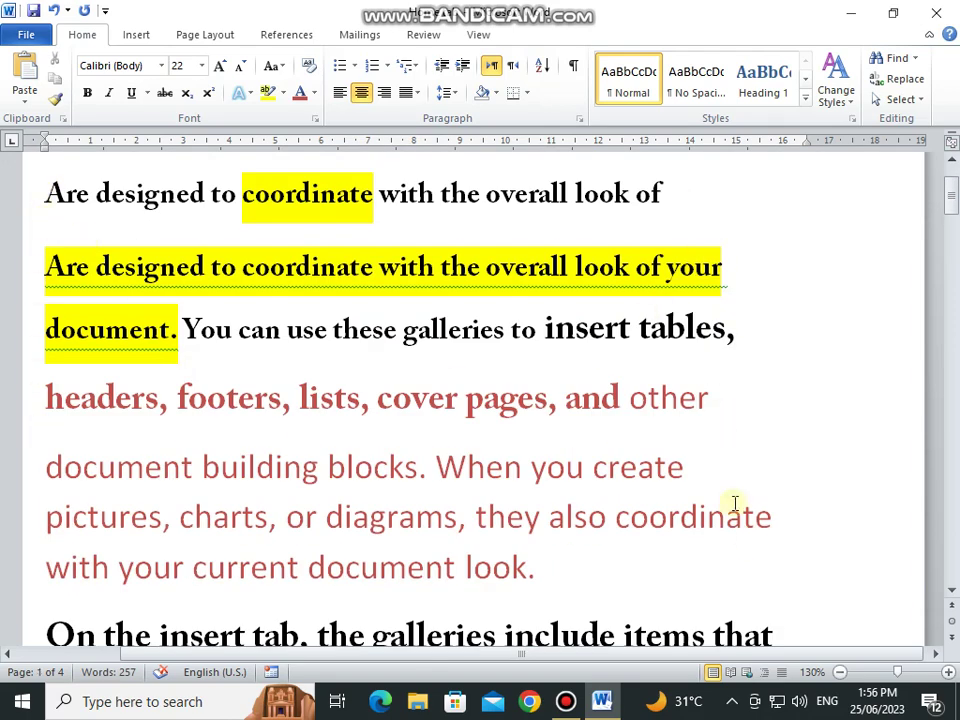
left_click_drag(46, 194, 598, 579)
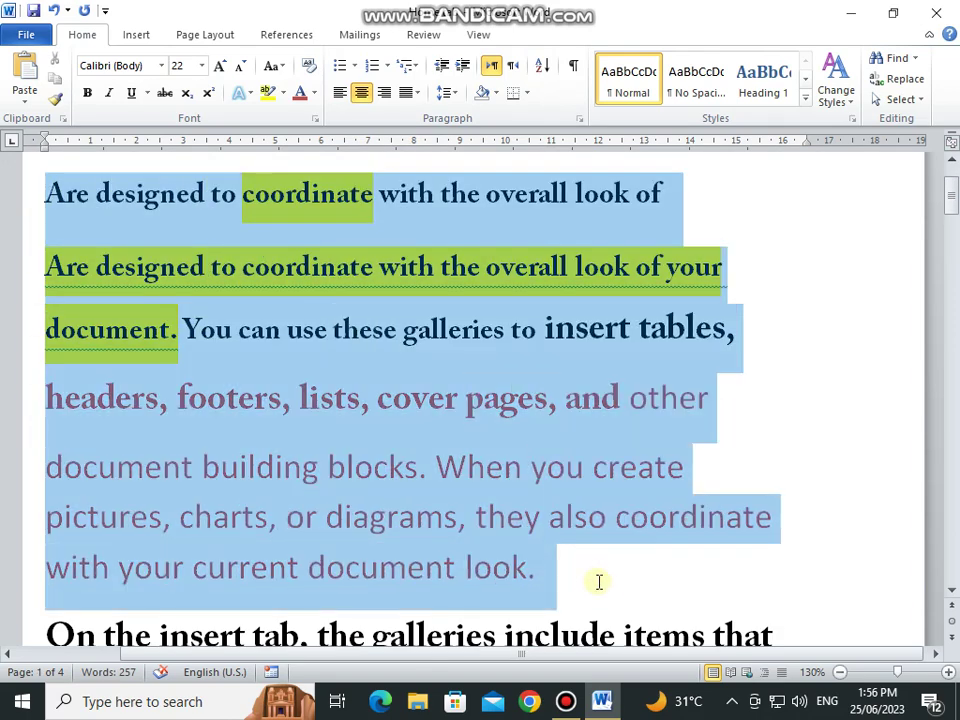
left_click(413, 92)
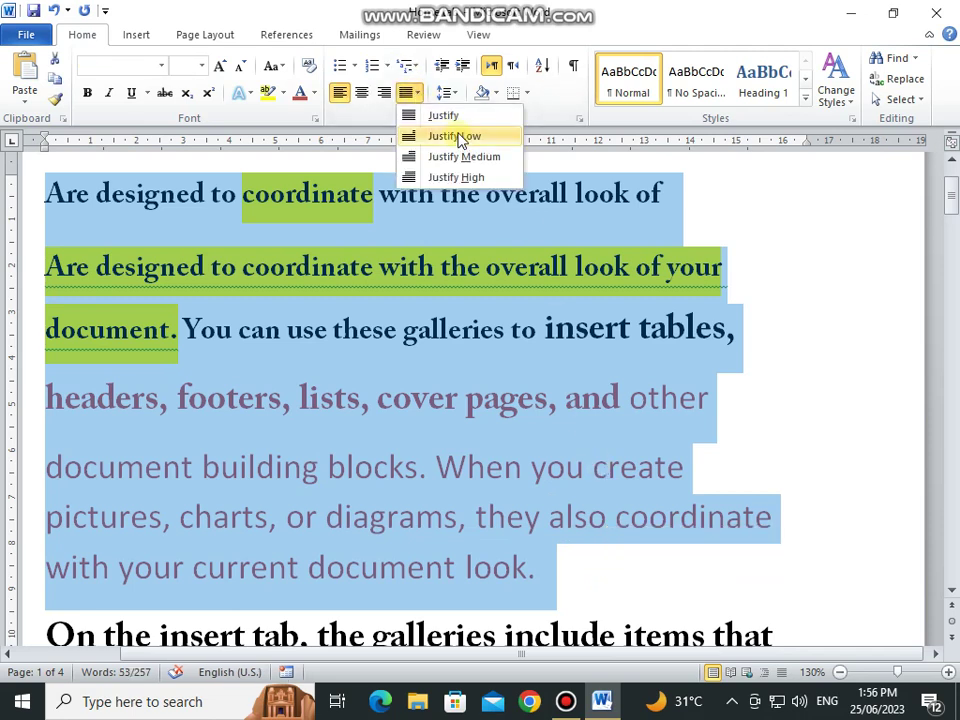
left_click(418, 94)
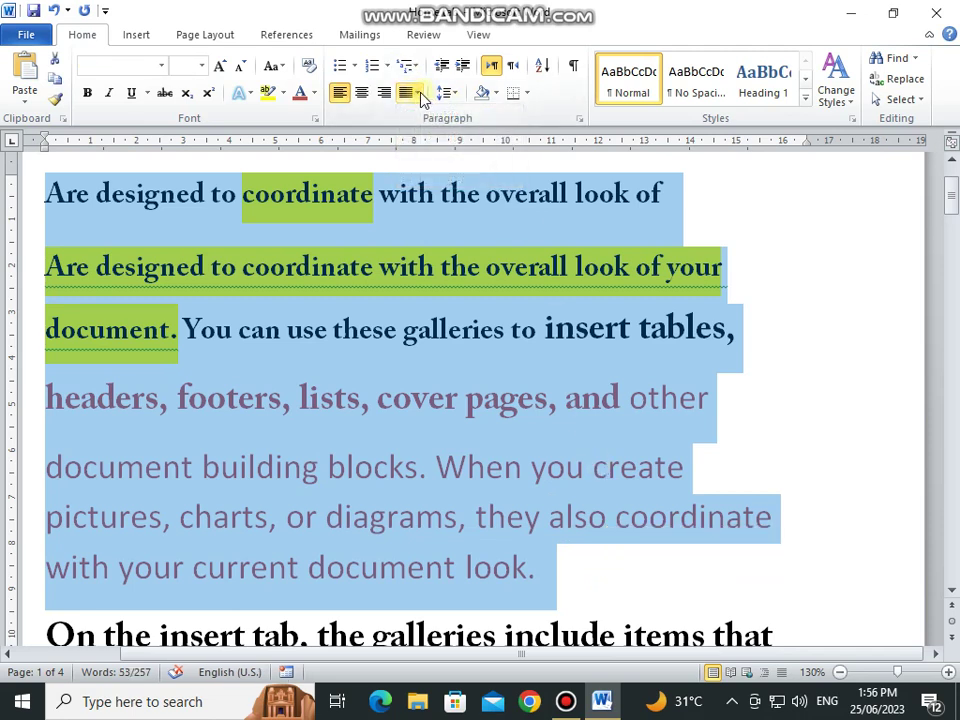
left_click(418, 94)
left_click(458, 118)
scroll(410, 385, "down", 20)
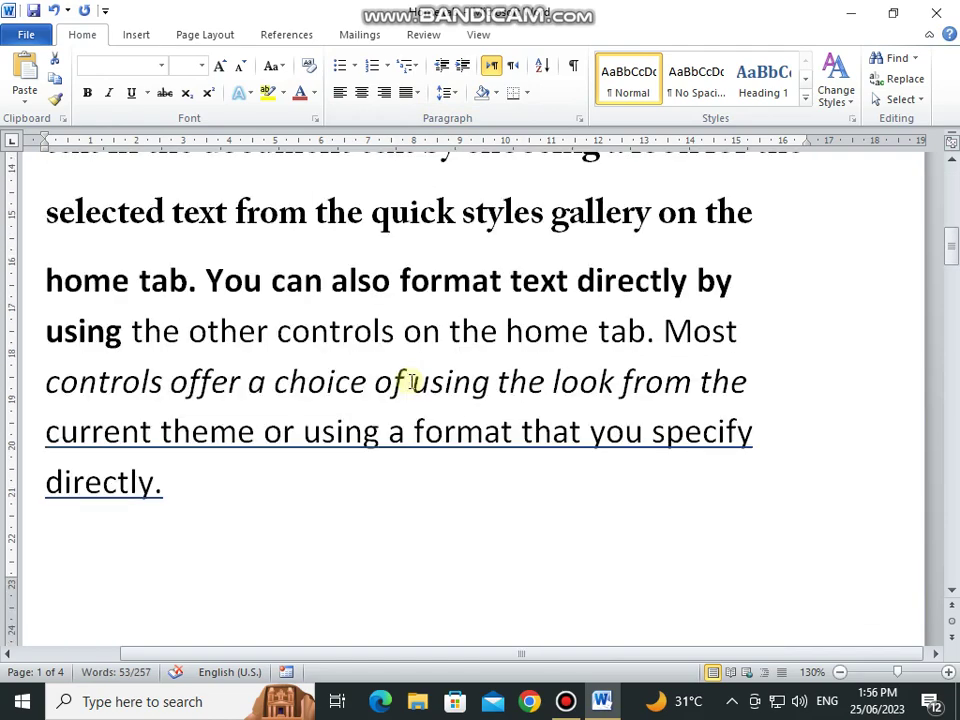
scroll(411, 382, "down", 5)
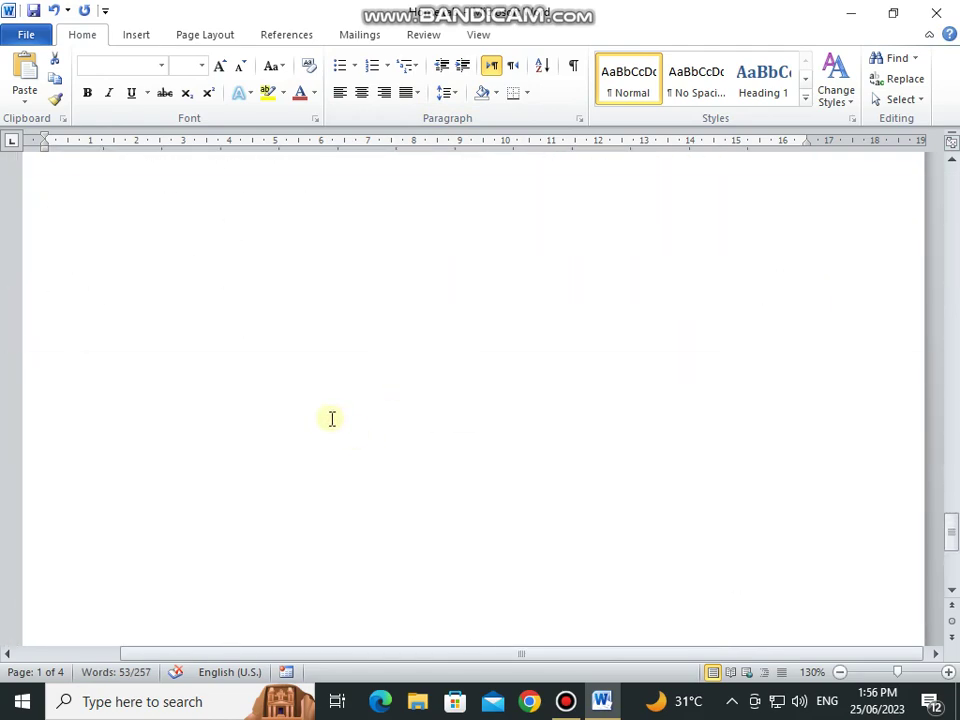
Step: Left-align the line below Centre with Ctrl+L, type a full name, indent twice, then outdent back
left_click(433, 343)
key("ctrl+l")
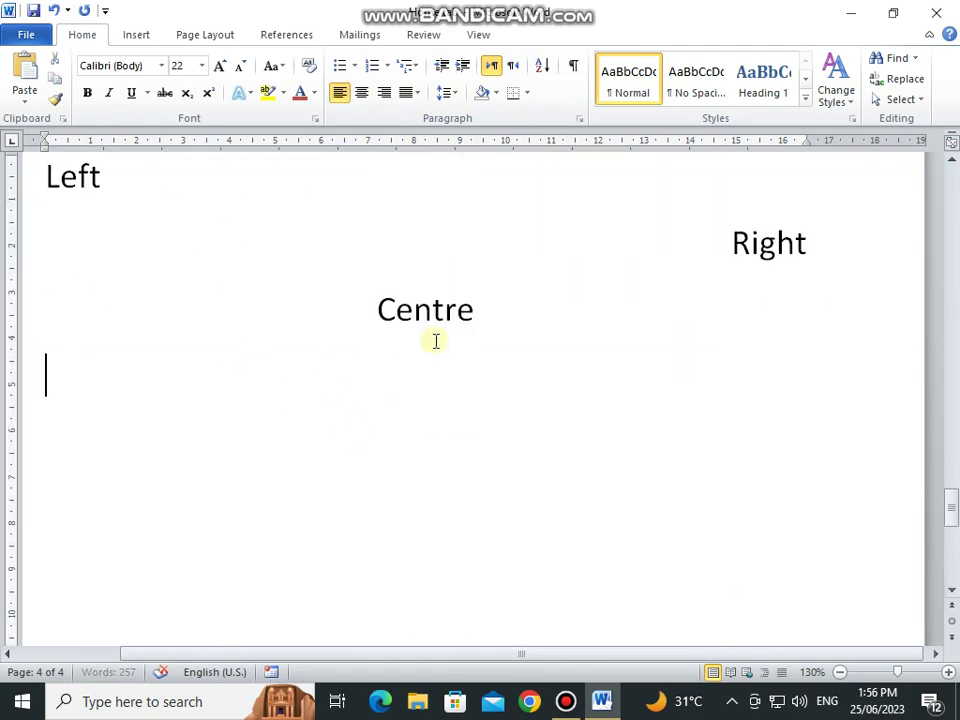
type("Muhammad Fa")
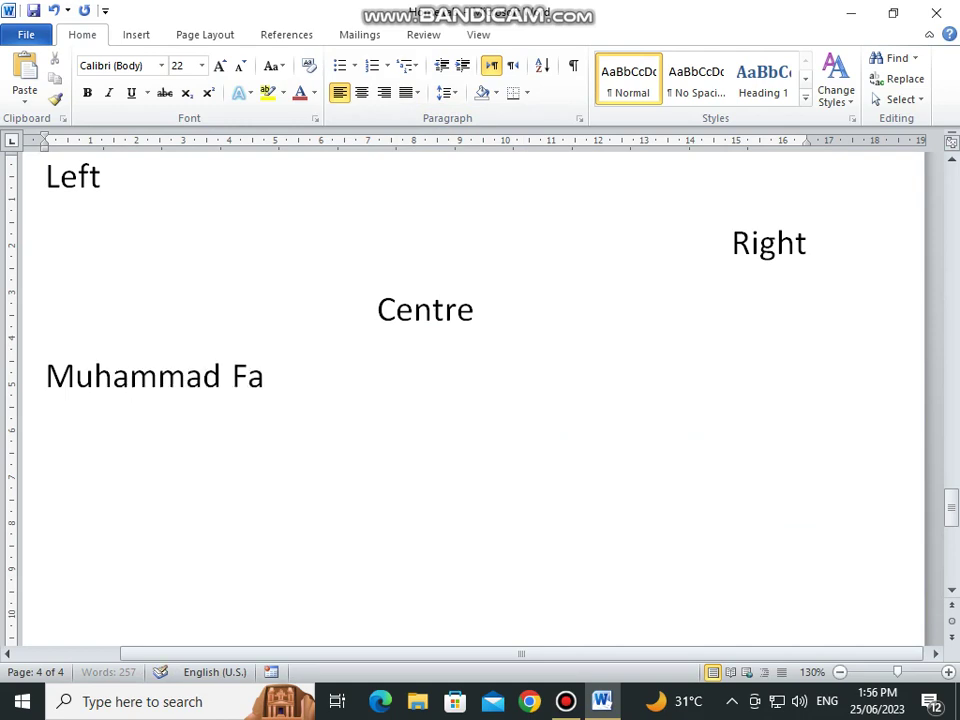
type("izan Pathan")
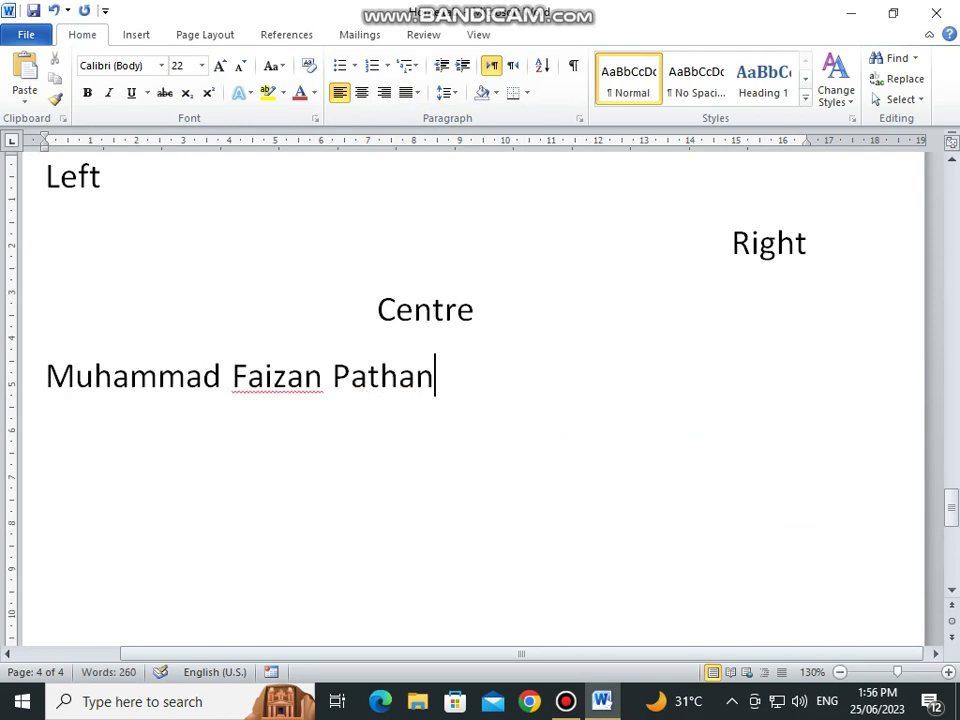
left_click(43, 373)
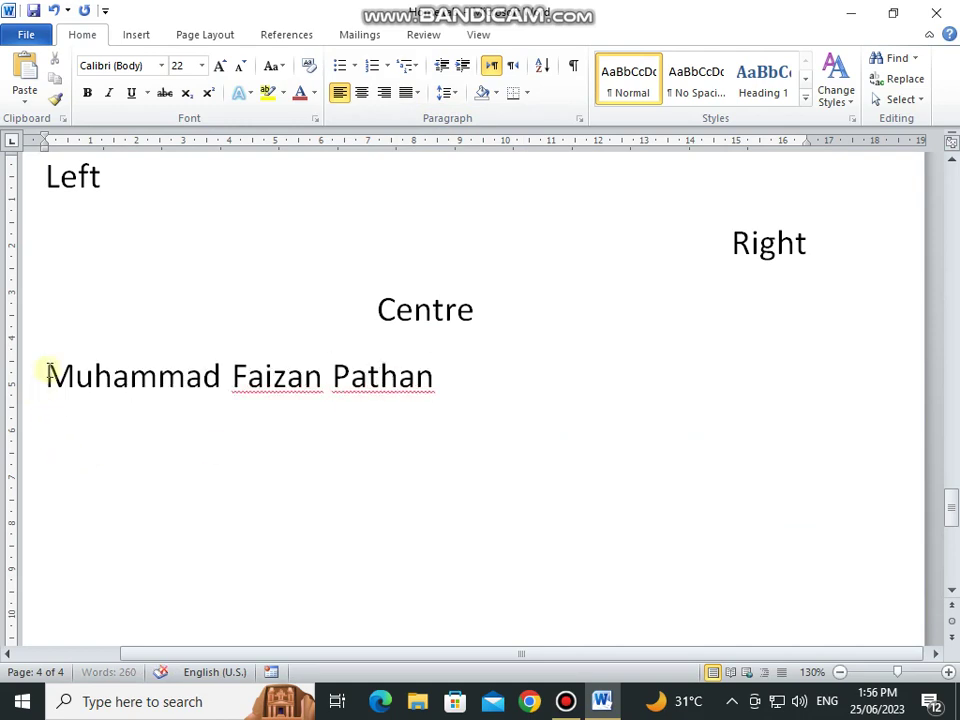
left_click(465, 67)
left_click(465, 67)
left_click(465, 67)
left_click(465, 67)
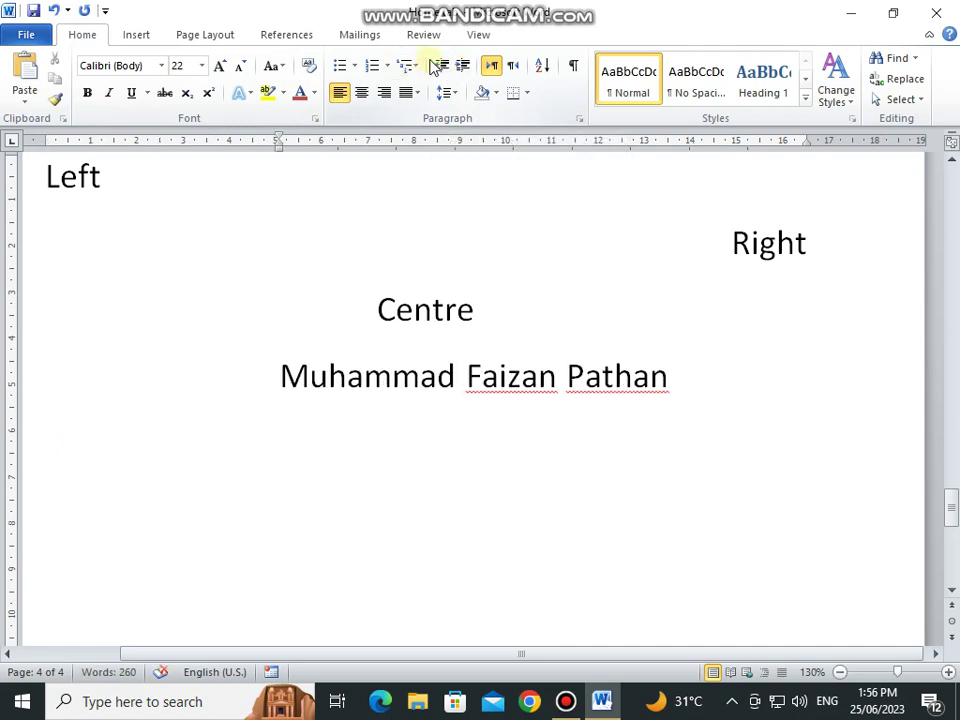
left_click(437, 66)
left_click(437, 66)
left_click(437, 66)
left_click(437, 66)
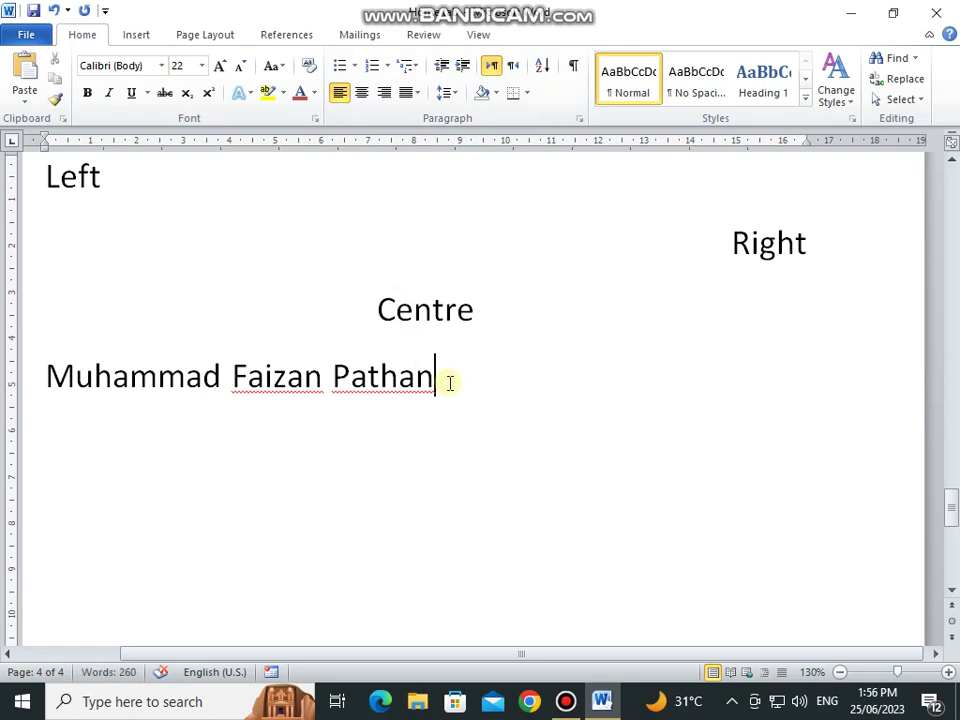
key("Return")
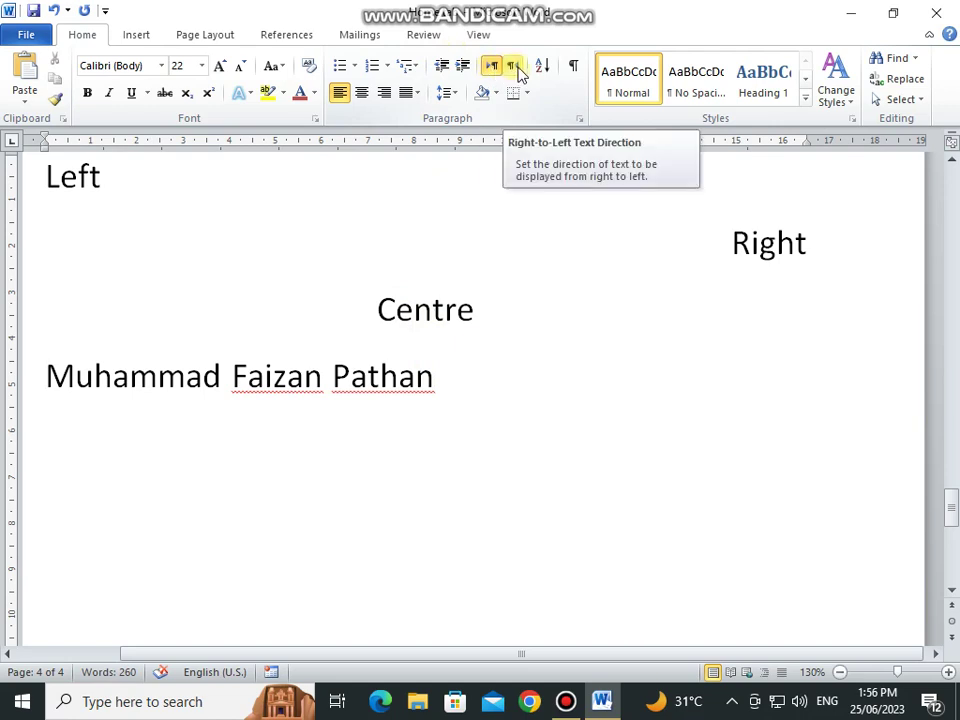
Step: Type the name in Urdu on a right-to-left line, then restore left-to-right English input
left_click(518, 75)
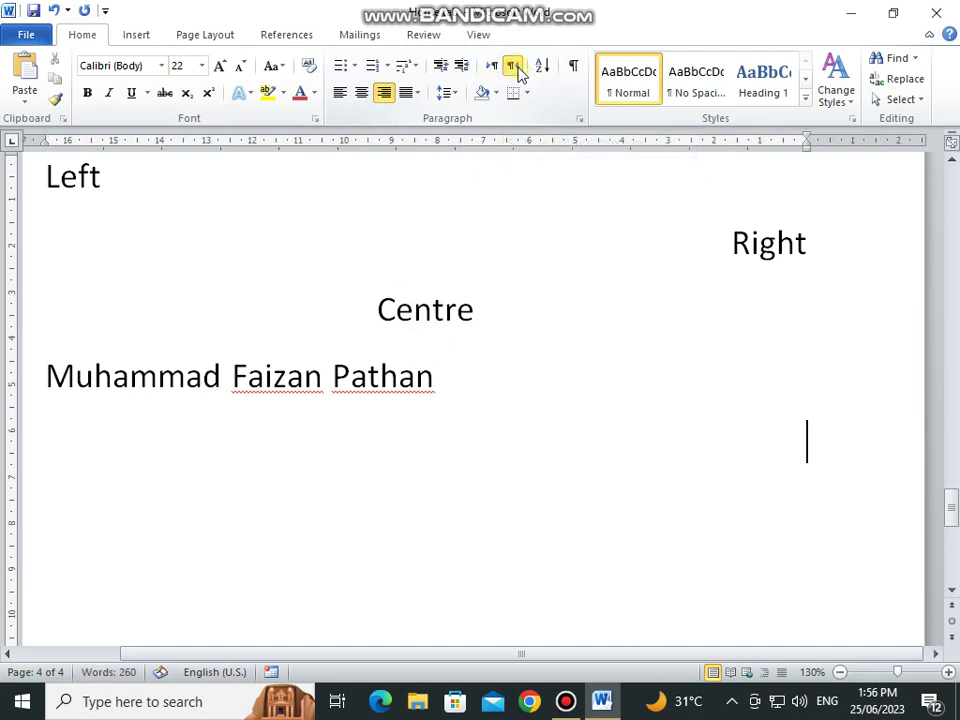
key("alt+shift")
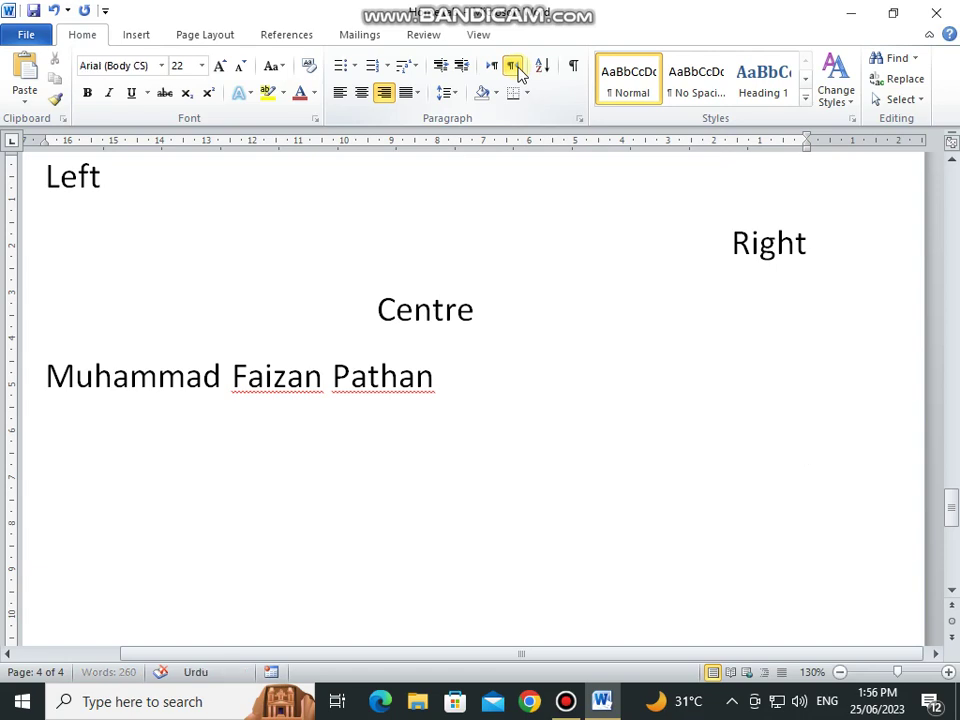
type("محمد")
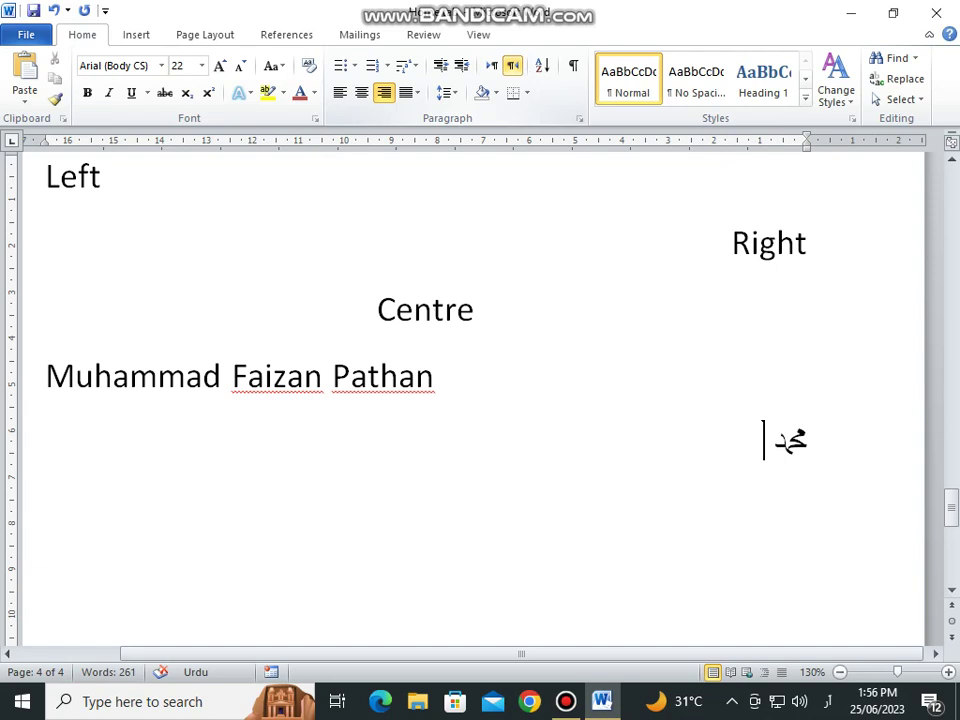
type(" فیضان")
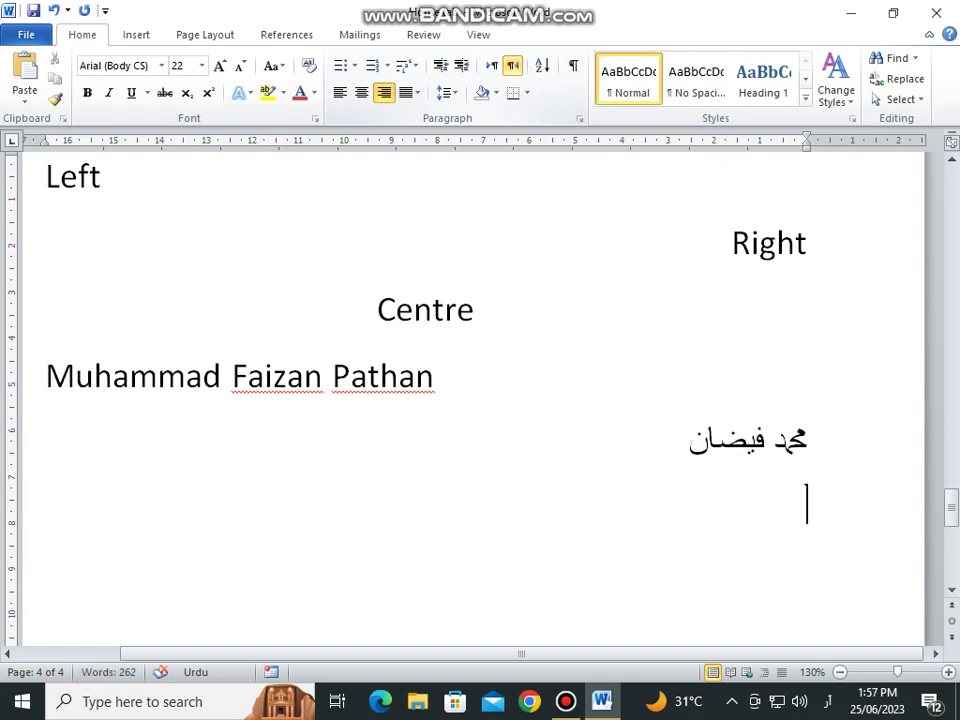
left_click(491, 68)
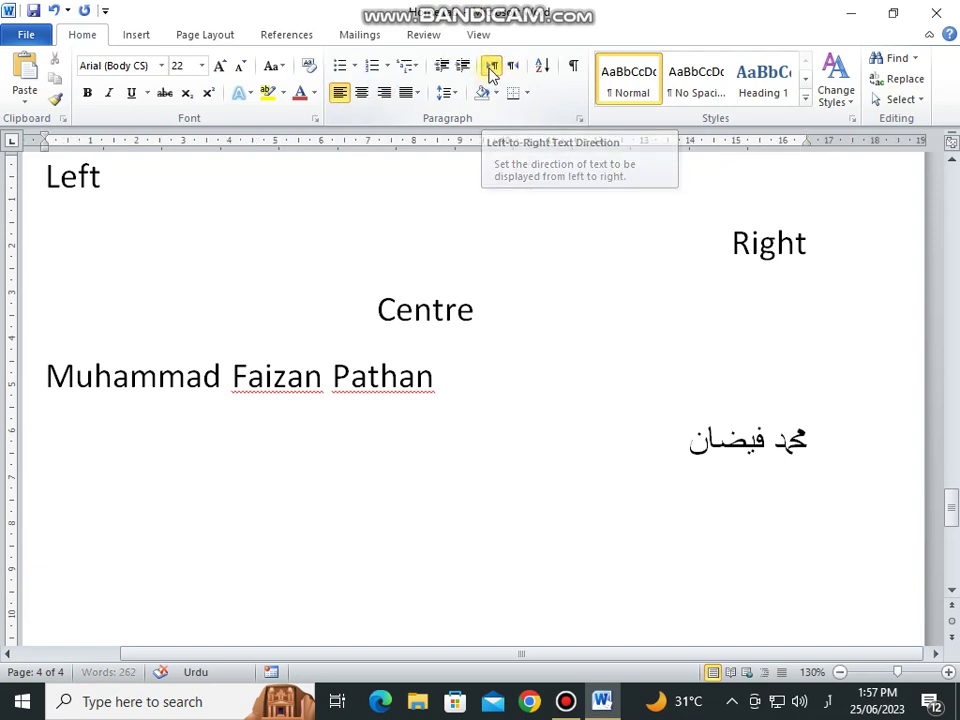
key("alt+shift")
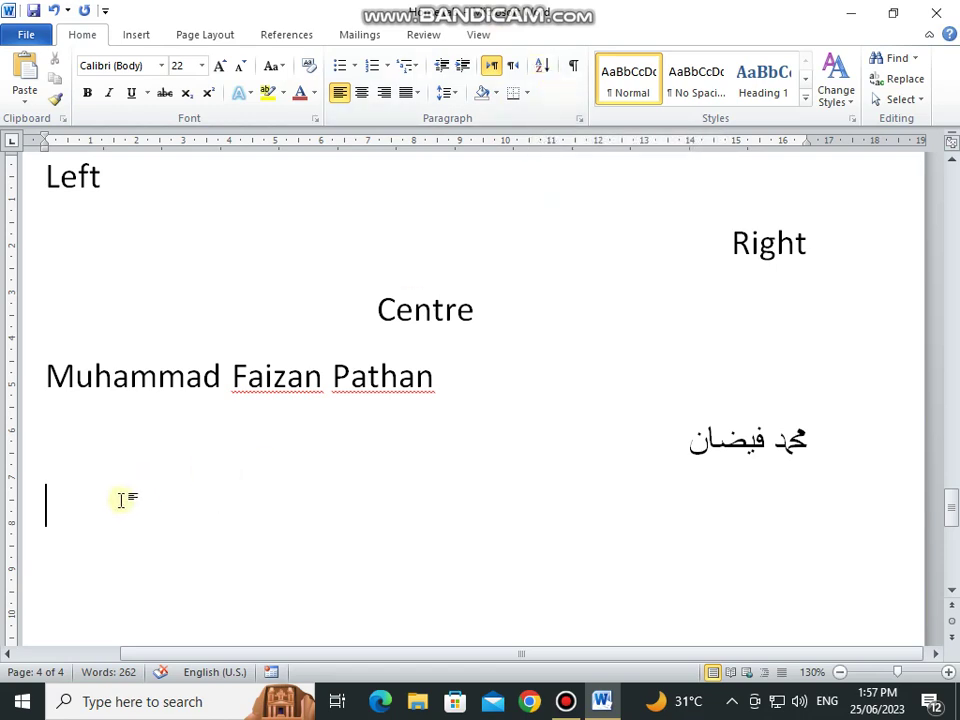
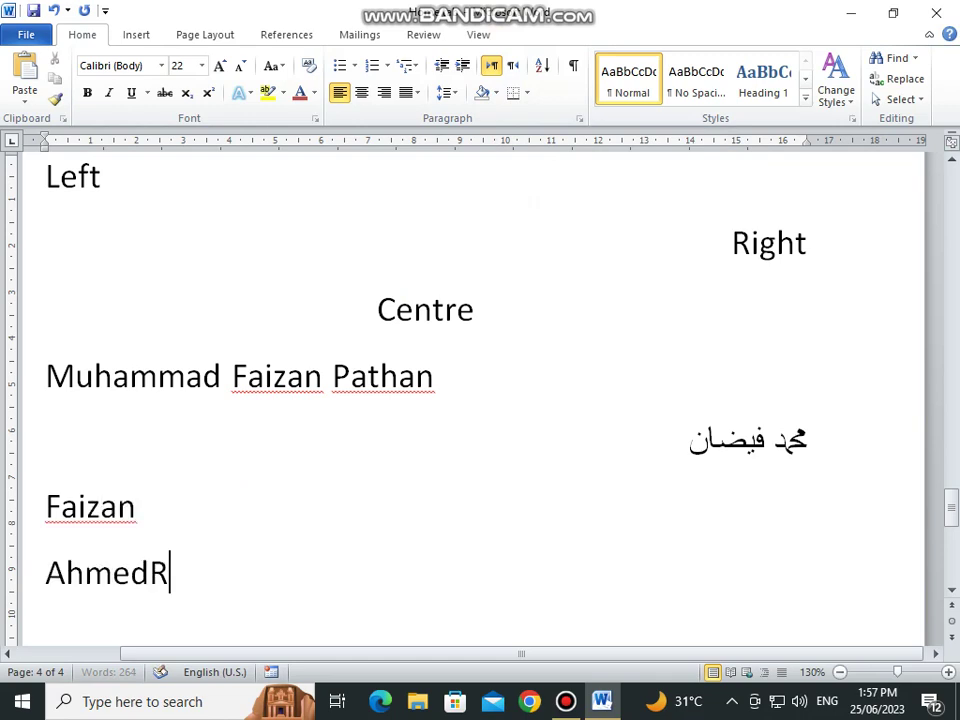
Step: Type six people's names on separate lines and select the whole list
key("Return")
type("Z")
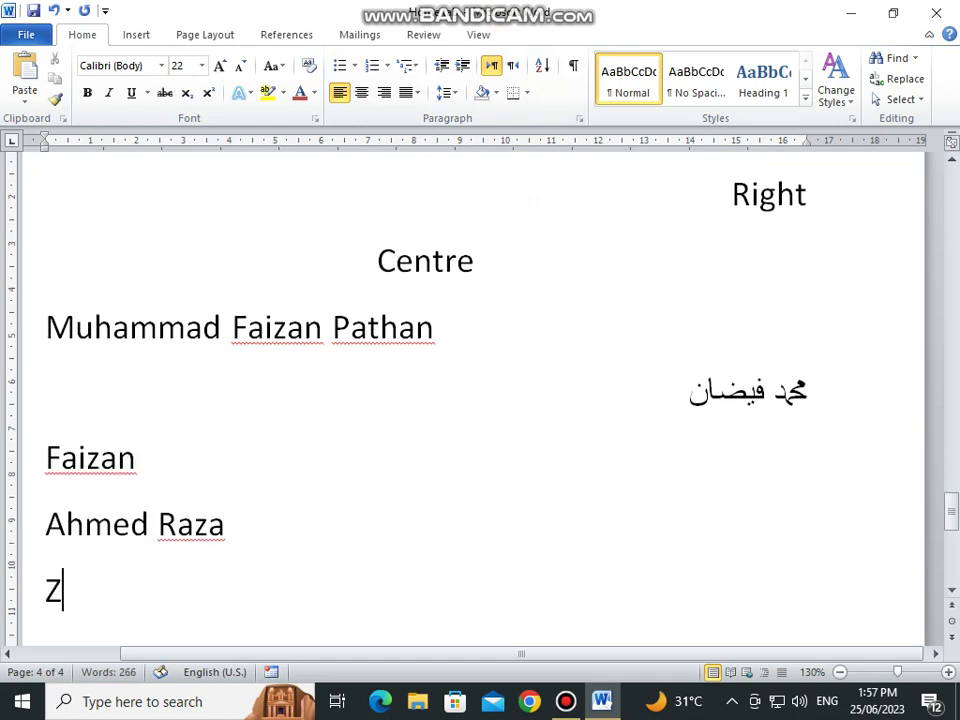
type("ohaan")
key("Return")
type("Zu")
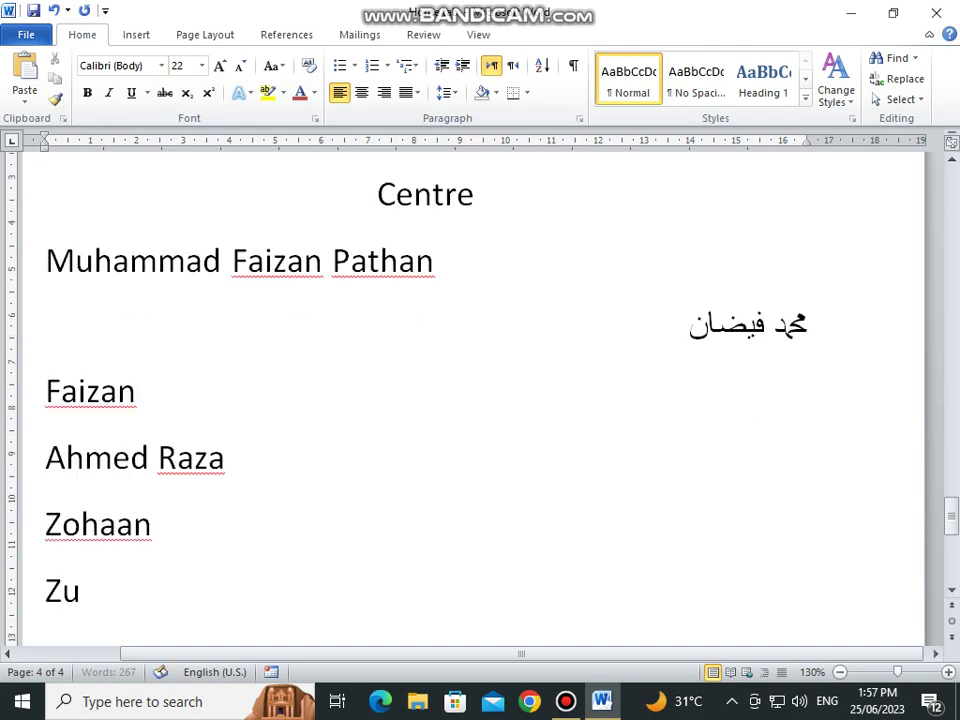
type("haib")
key("Return")
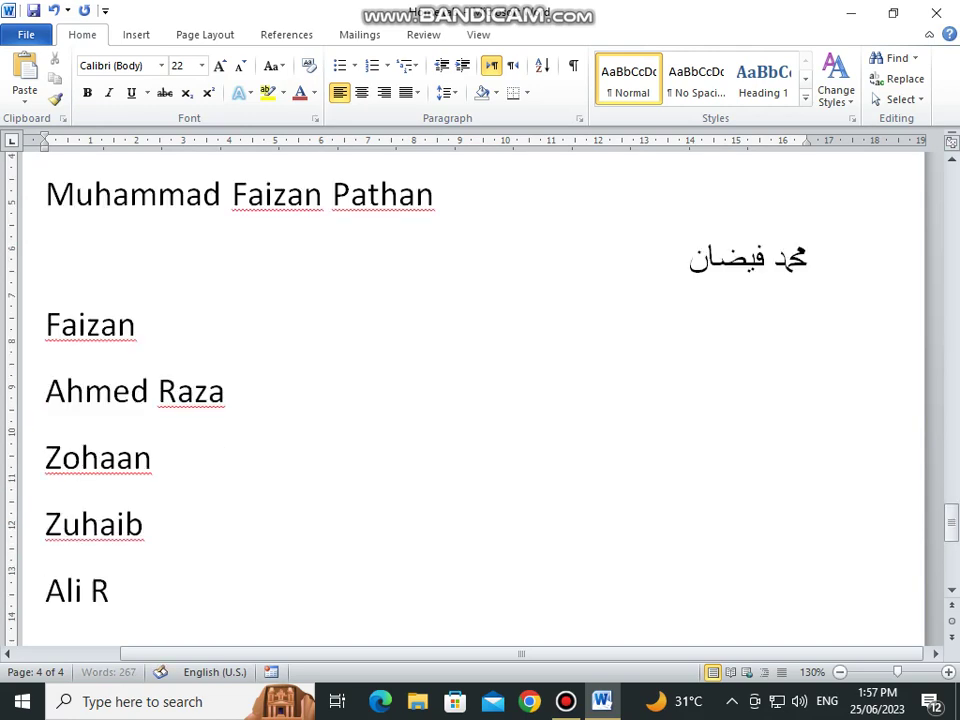
key("Return")
type("Faisal")
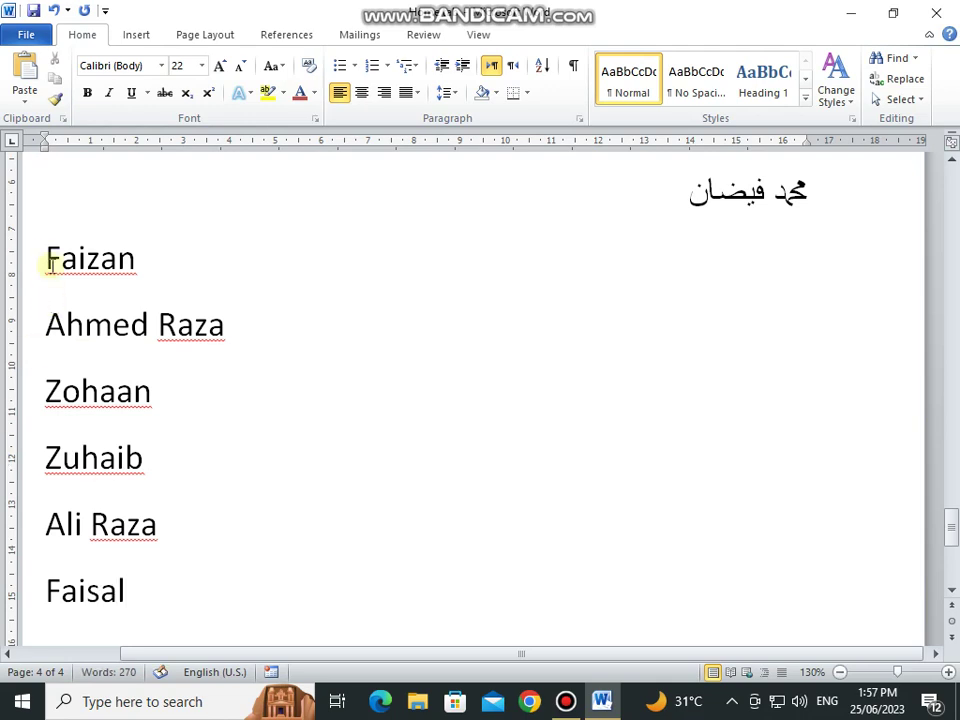
left_click_drag(47, 257, 200, 592)
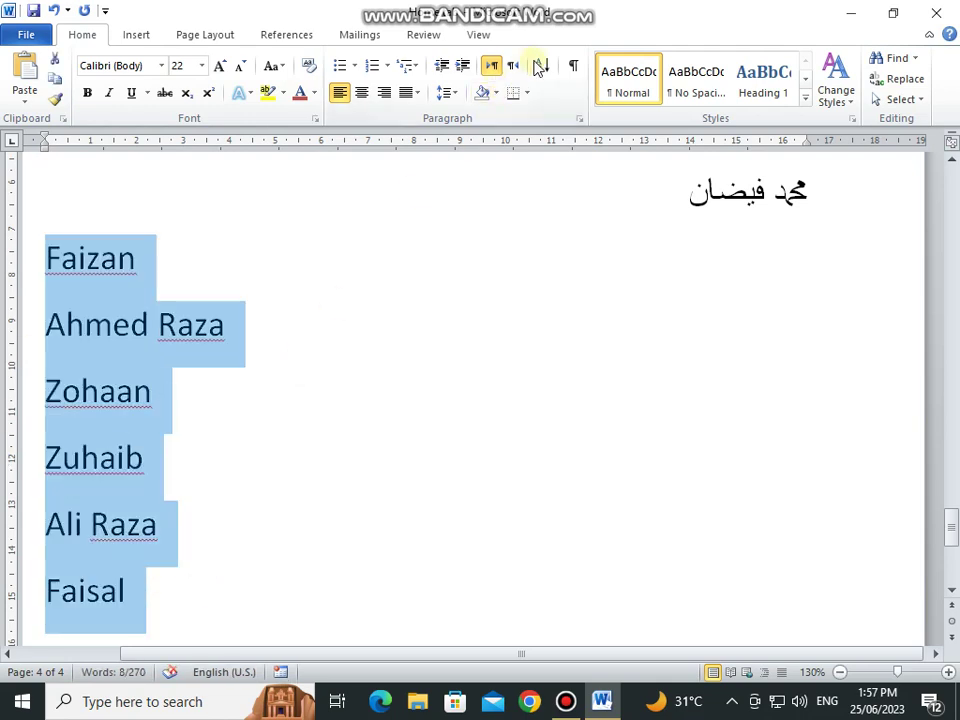
Step: Sort the selected names as text, first in the default order, then descending Z to A
left_click(542, 65)
left_click(542, 253)
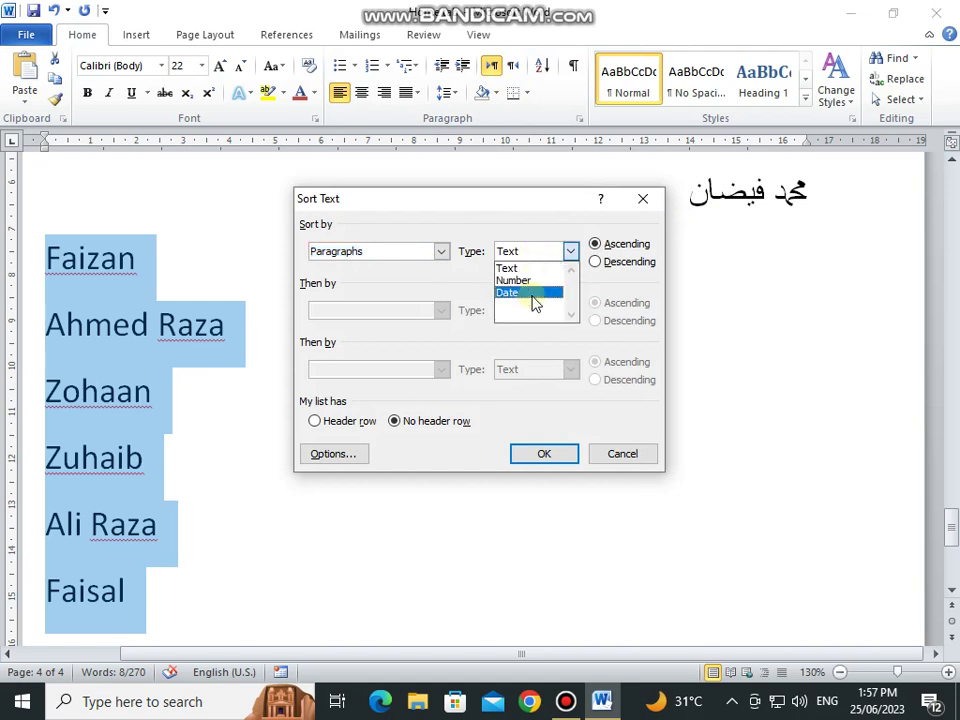
left_click(617, 248)
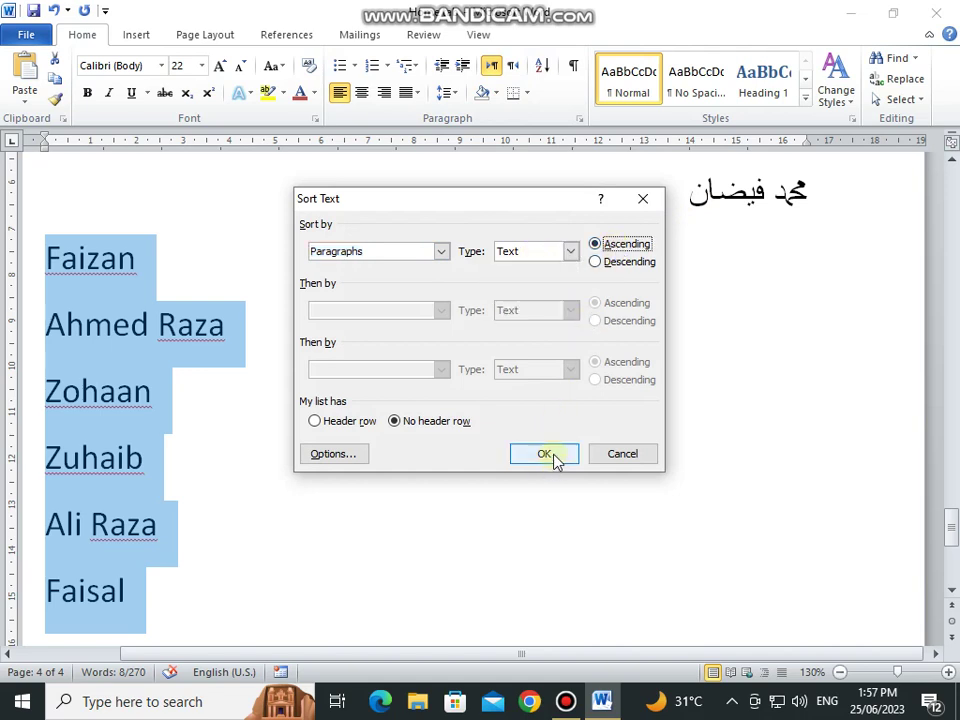
left_click(556, 461)
left_click(542, 65)
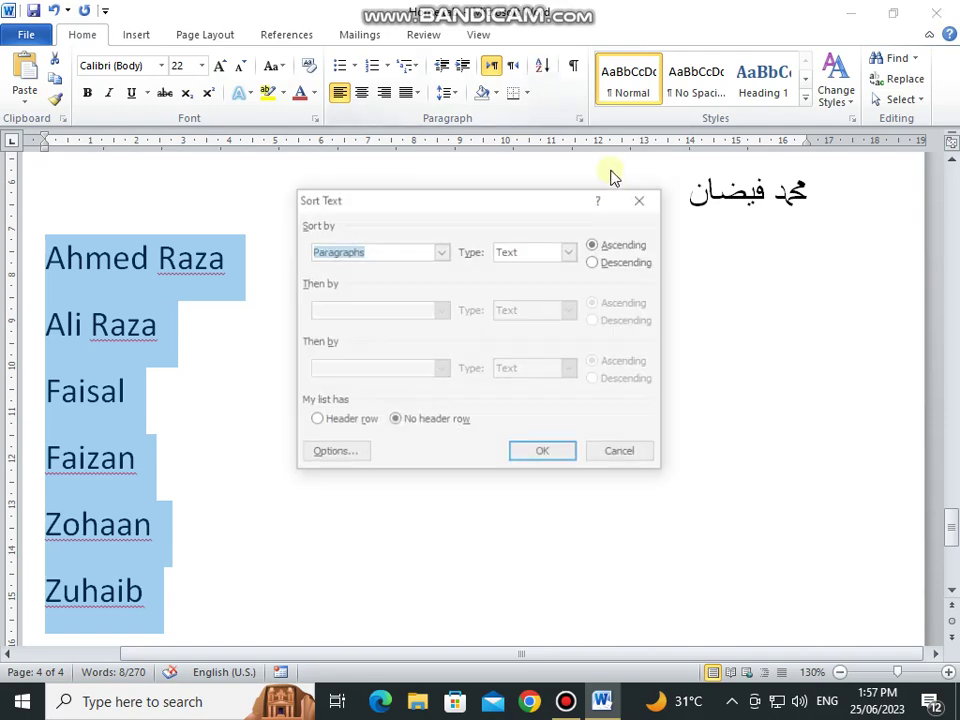
left_click(616, 261)
left_click(543, 453)
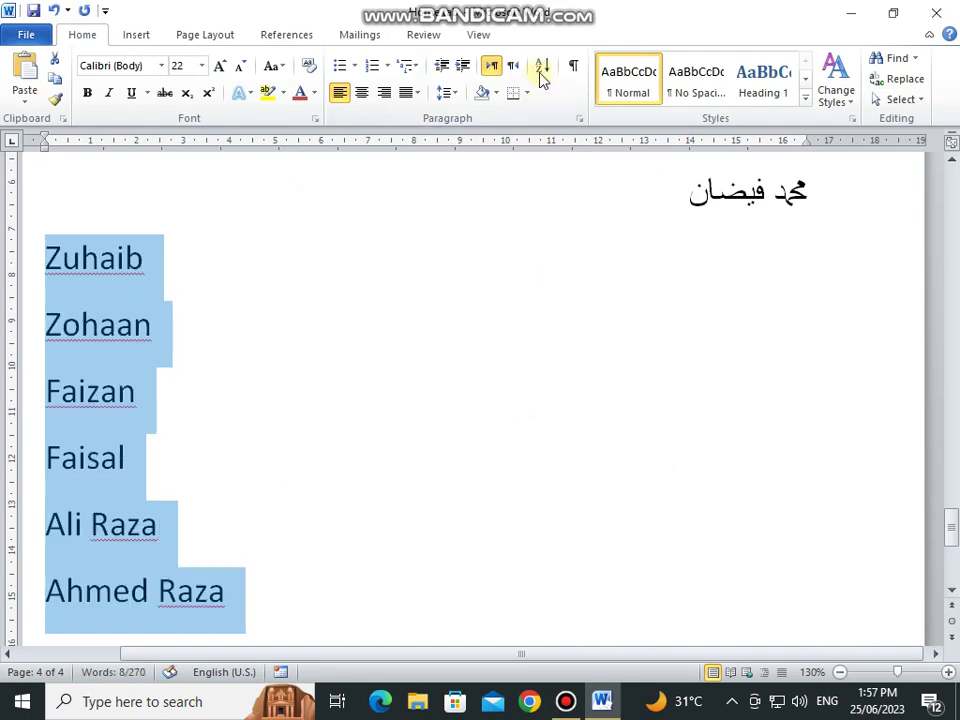
Step: Re-sort the names ascending A to Z and deselect the list
left_click(541, 70)
left_click(600, 245)
left_click(563, 456)
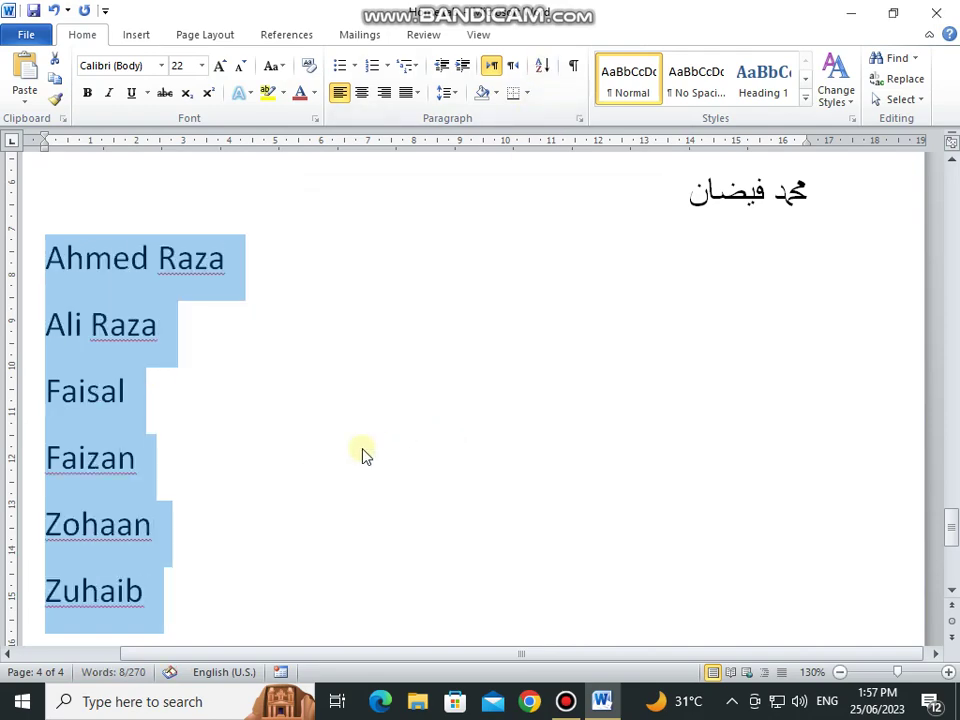
left_click(355, 470)
scroll(351, 478, "down", 3)
scroll(291, 386, "up", 1)
scroll(229, 366, "down", 5)
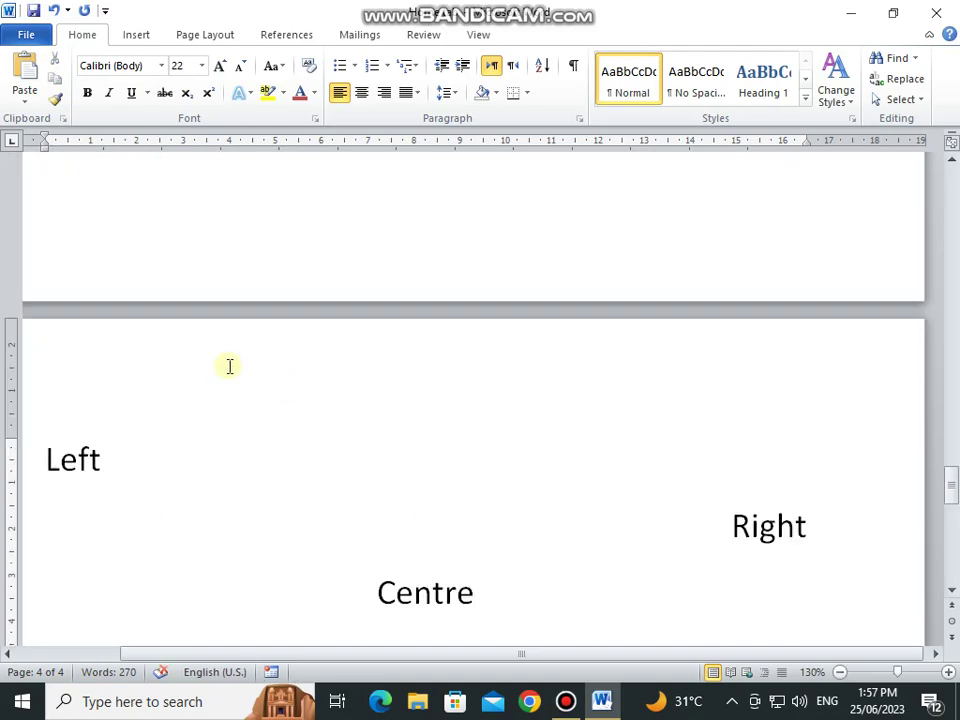
Step: Select the opening paragraphs on page 1 and apply Remove Space After Paragraph
scroll(229, 366, "up", 20)
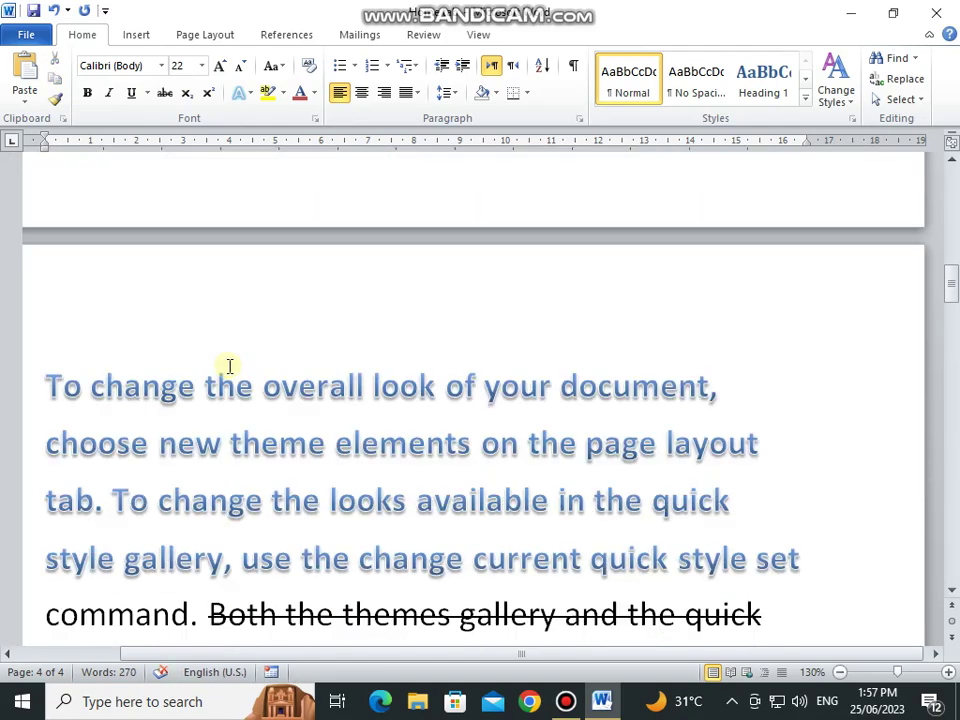
scroll(229, 366, "up", 15)
scroll(200, 340, "up", 5)
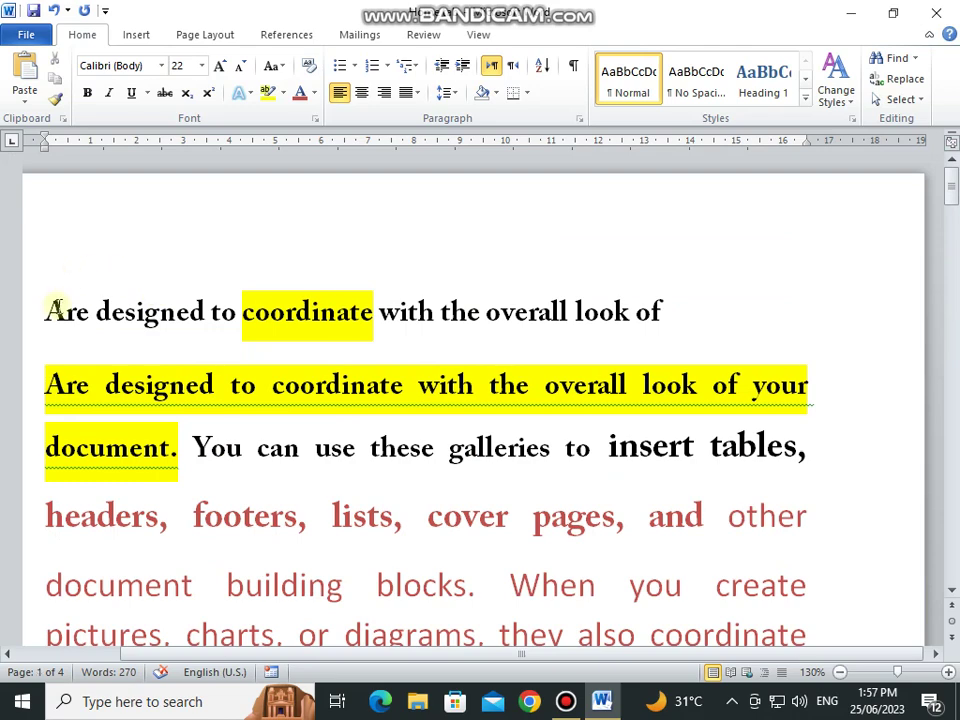
left_click_drag(50, 310, 784, 574)
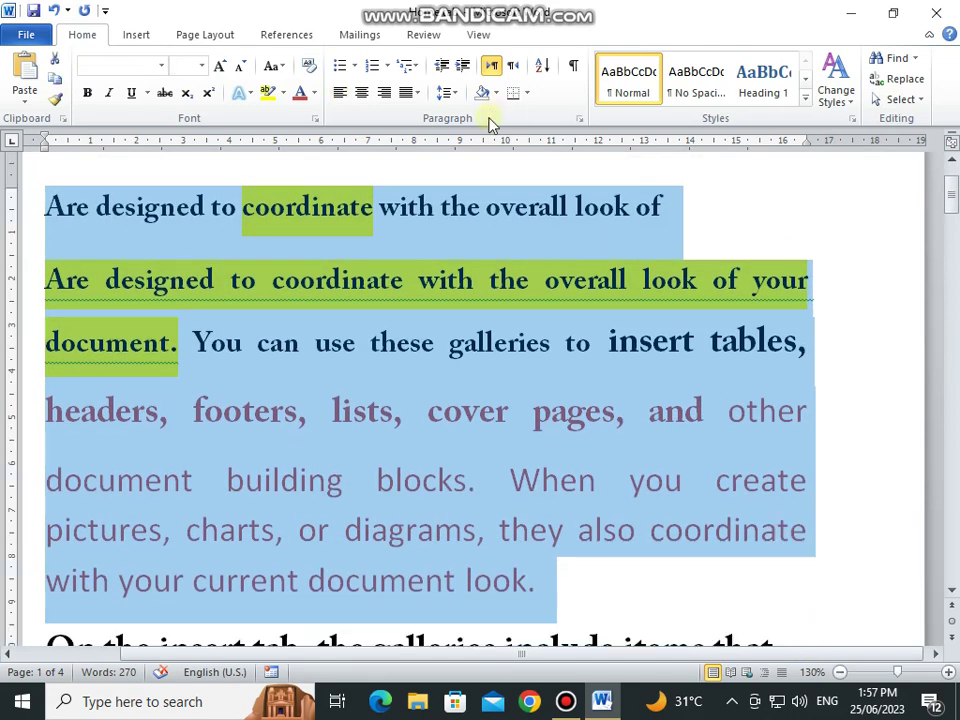
left_click(452, 92)
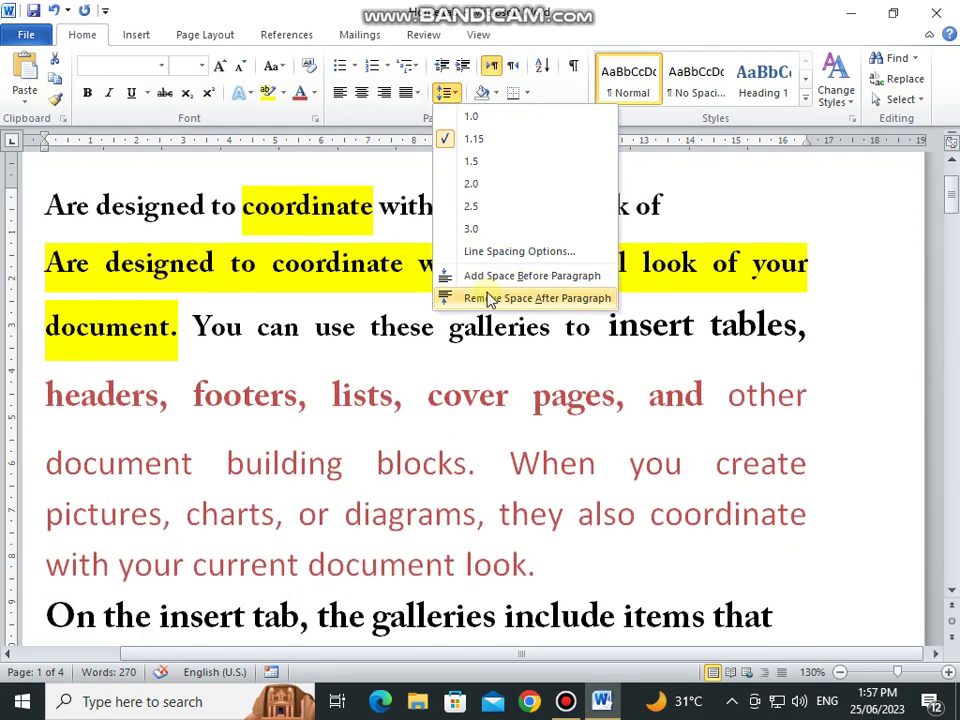
left_click(490, 298)
left_click(48, 314)
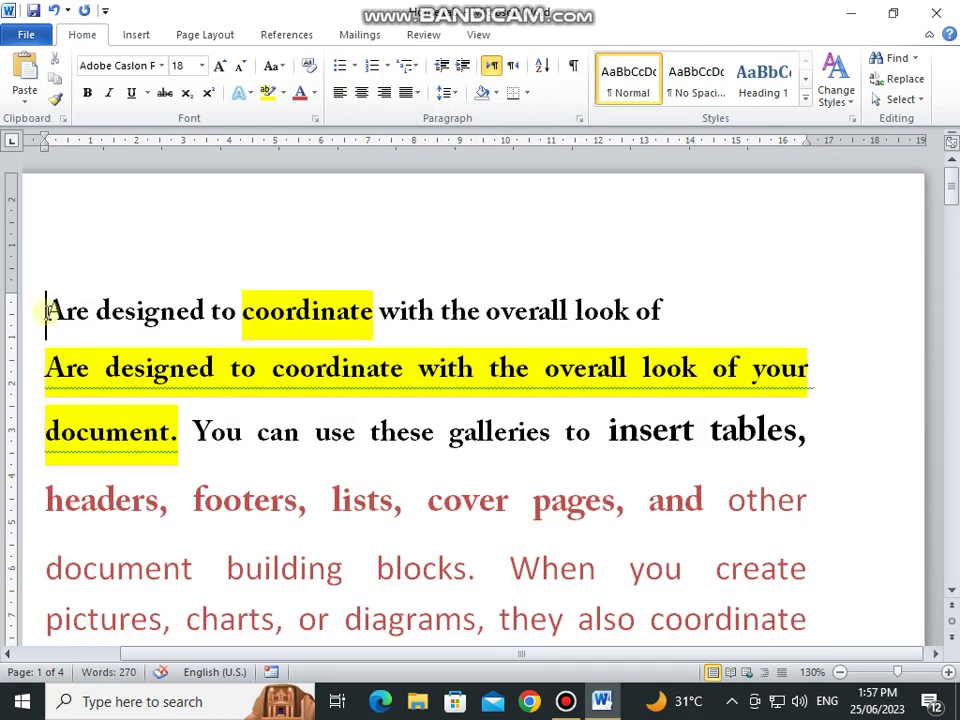
Step: Insert a new empty first line and type the title text on it
key("Return")
key("Up")
type("Fa")
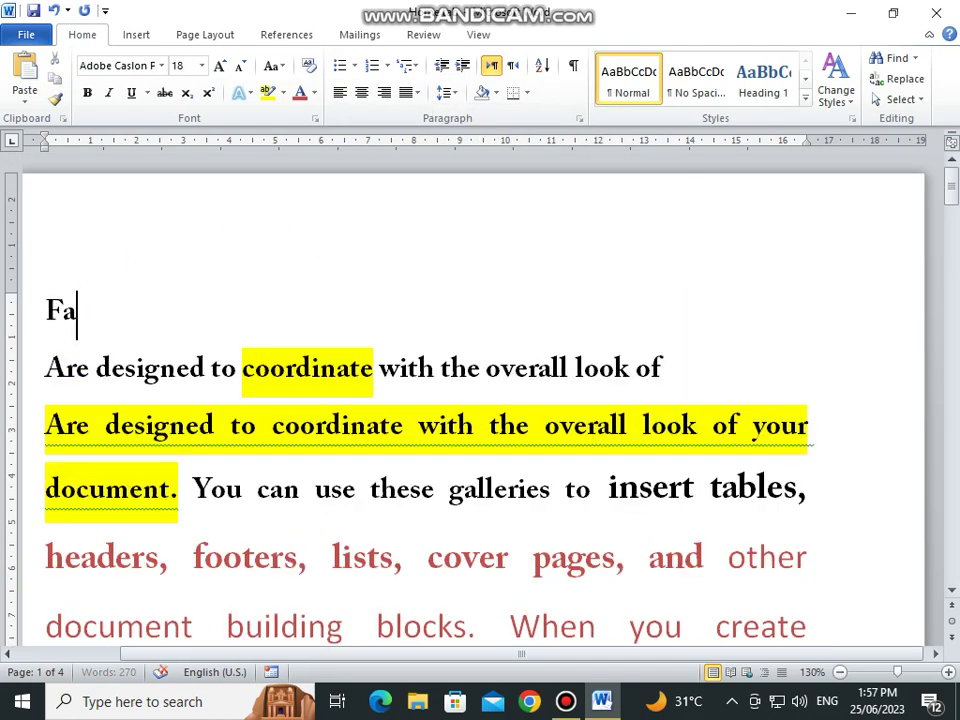
type("izan Edunayti")
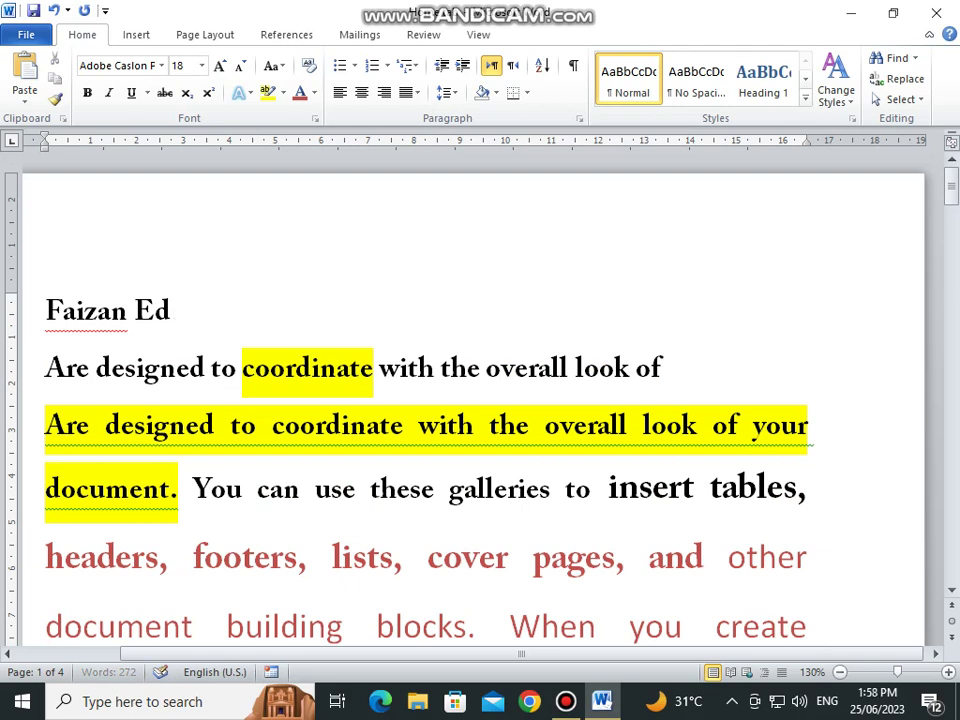
key("BackSpace")
key("BackSpace")
Step: Centre the title line and give it tan paragraph shading
left_click(362, 92)
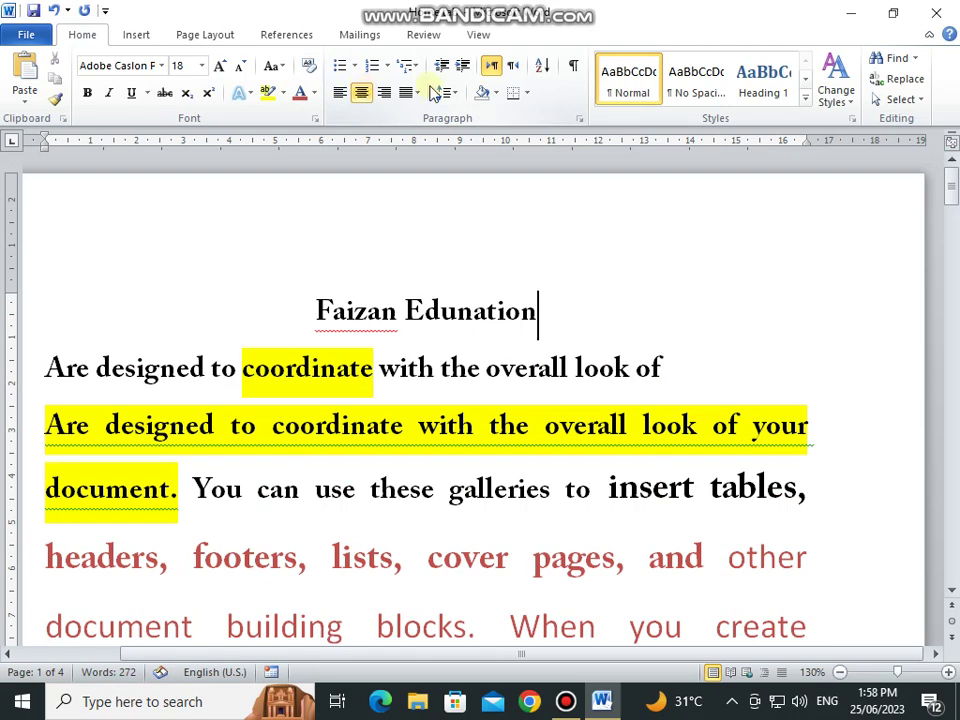
left_click(497, 93)
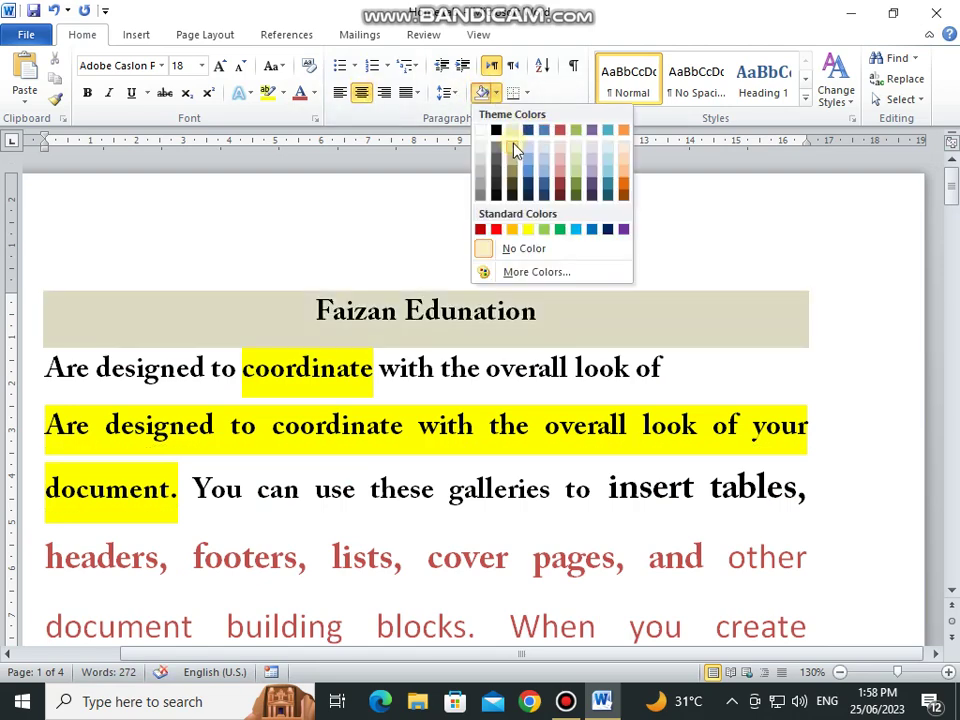
left_click(512, 146)
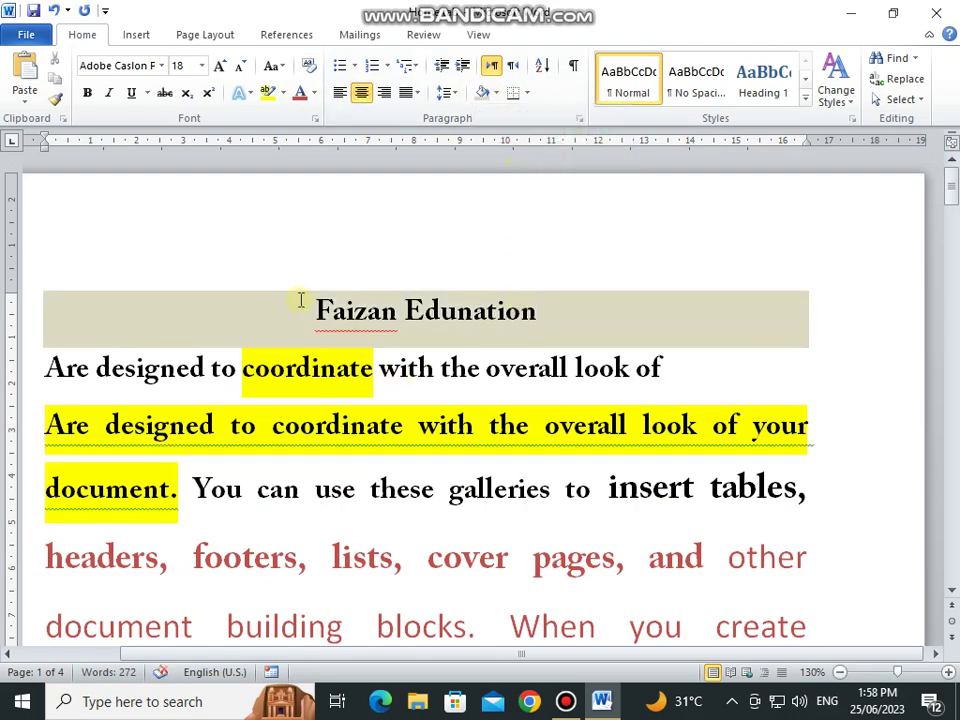
Step: Put a border box around the selected title line
left_click_drag(300, 300, 535, 313)
left_click(525, 93)
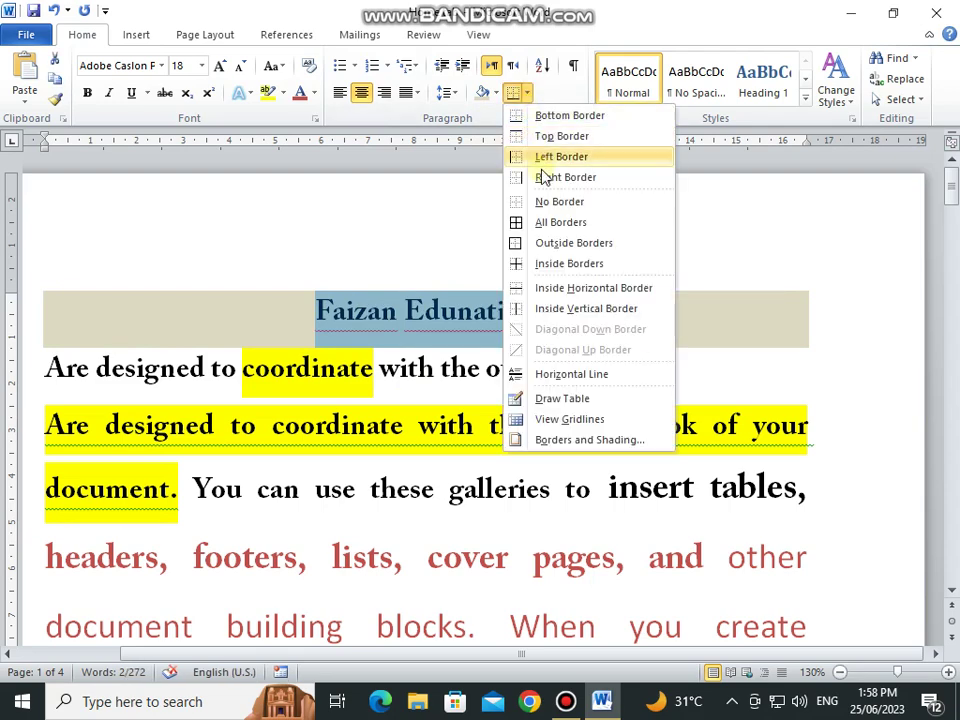
left_click(545, 222)
left_click(545, 331)
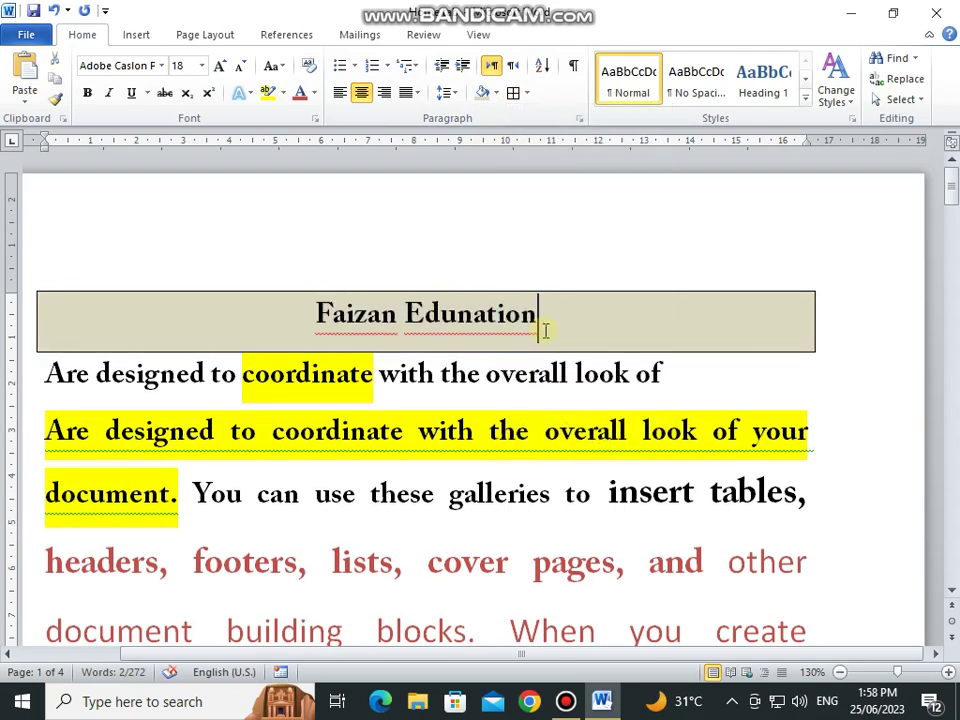
Step: Clear the heading's border with No Border, then apply All Borders to it
left_click_drag(231, 313, 549, 341)
left_click(521, 93)
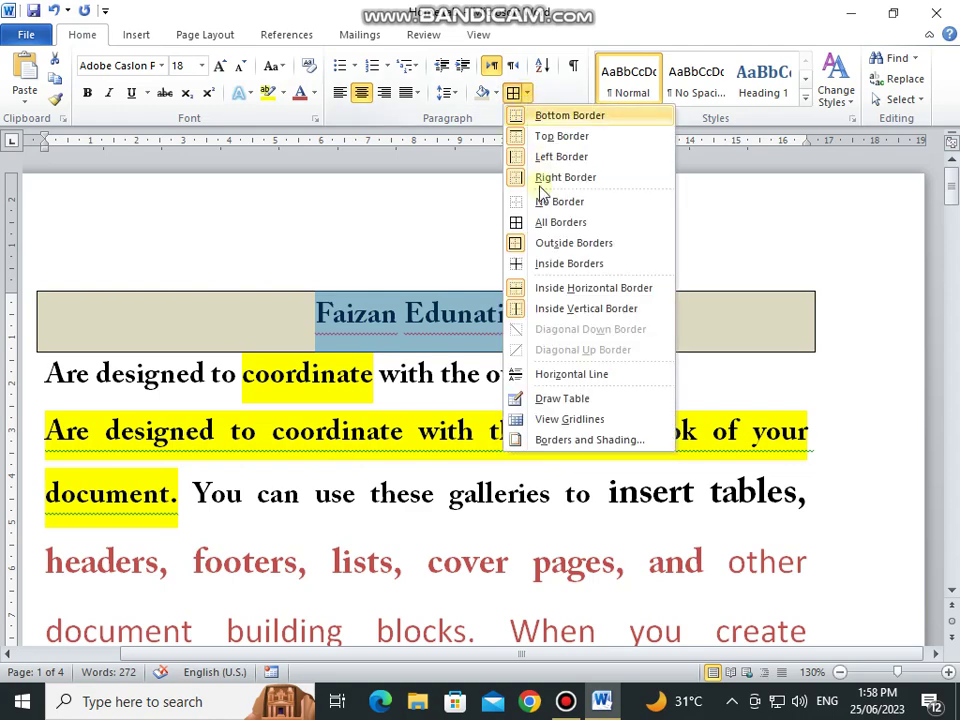
left_click(545, 201)
left_click(526, 97)
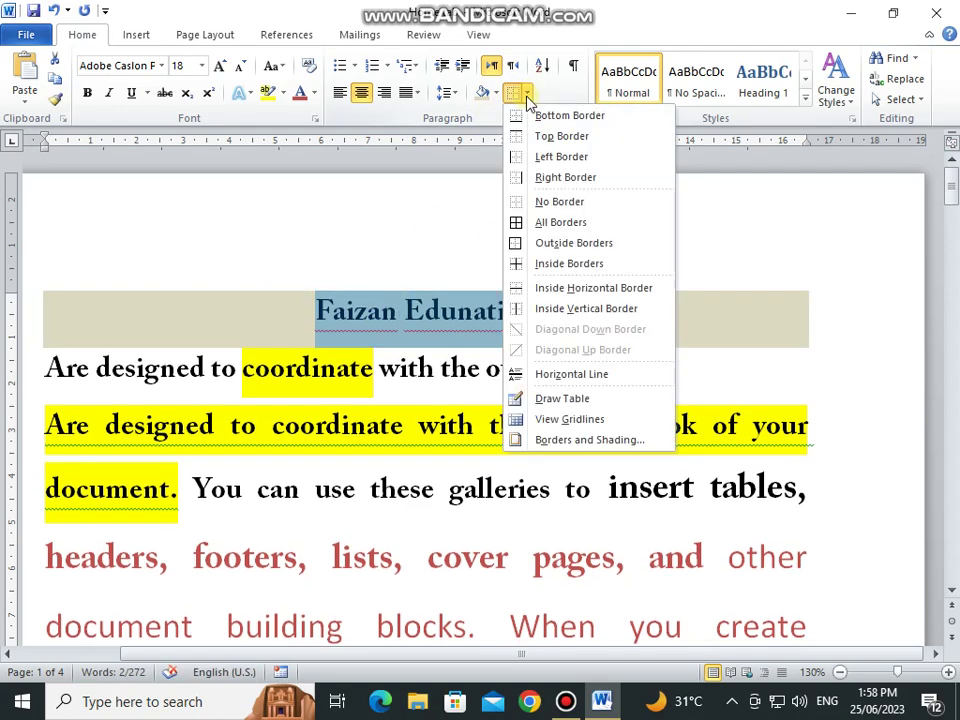
left_click(557, 222)
left_click(487, 250)
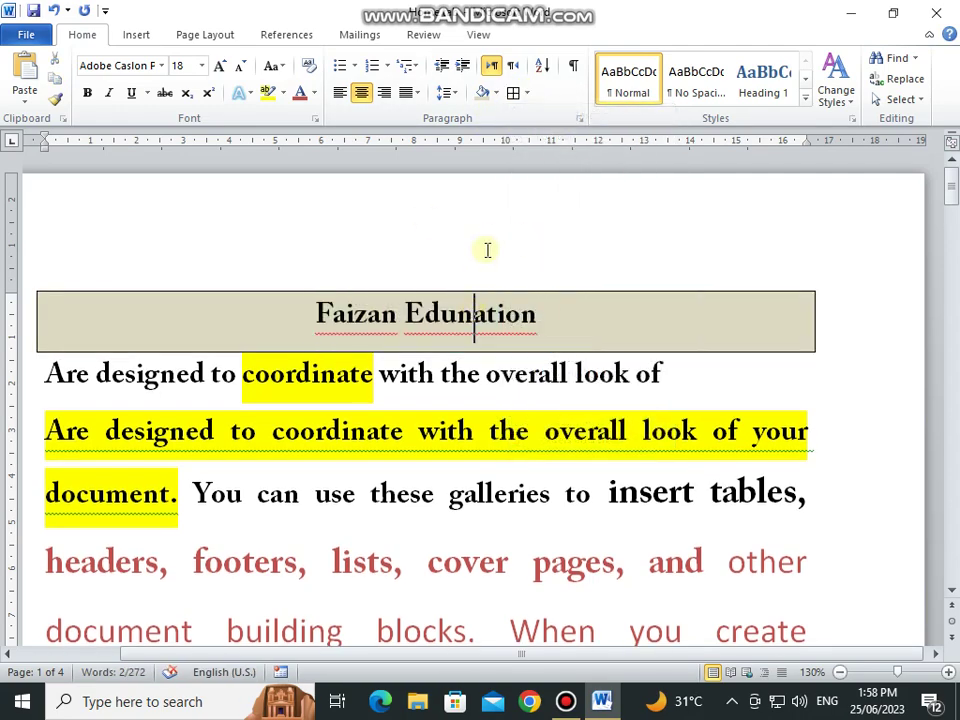
scroll(488, 252, "down", 8)
scroll(489, 253, "up", 5)
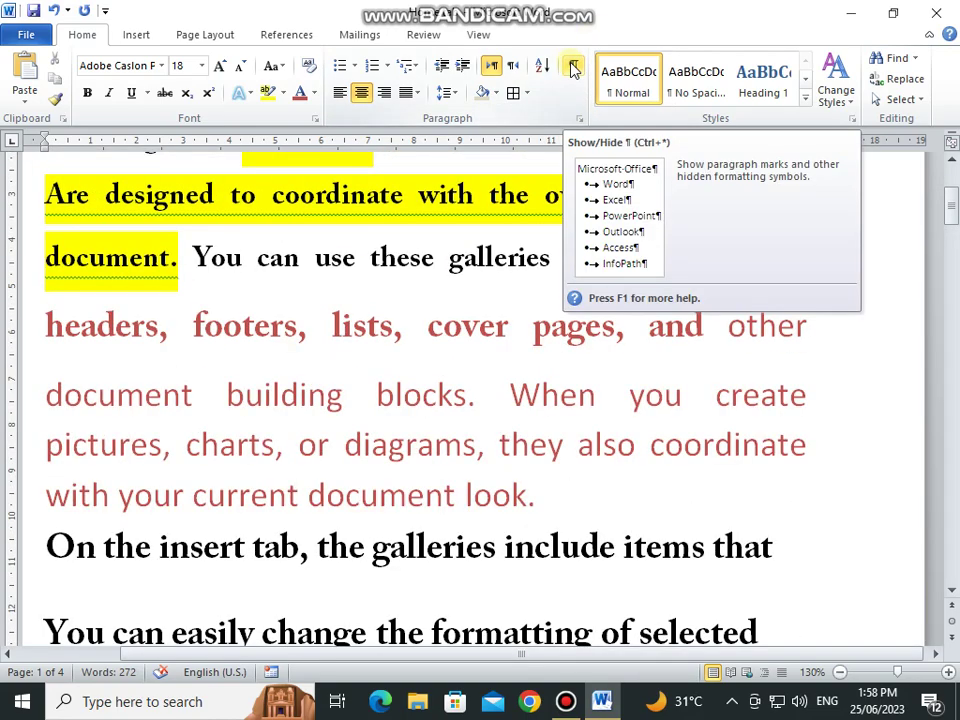
Step: Show formatting marks and insert a tab before the word 'cover'
left_click(574, 67)
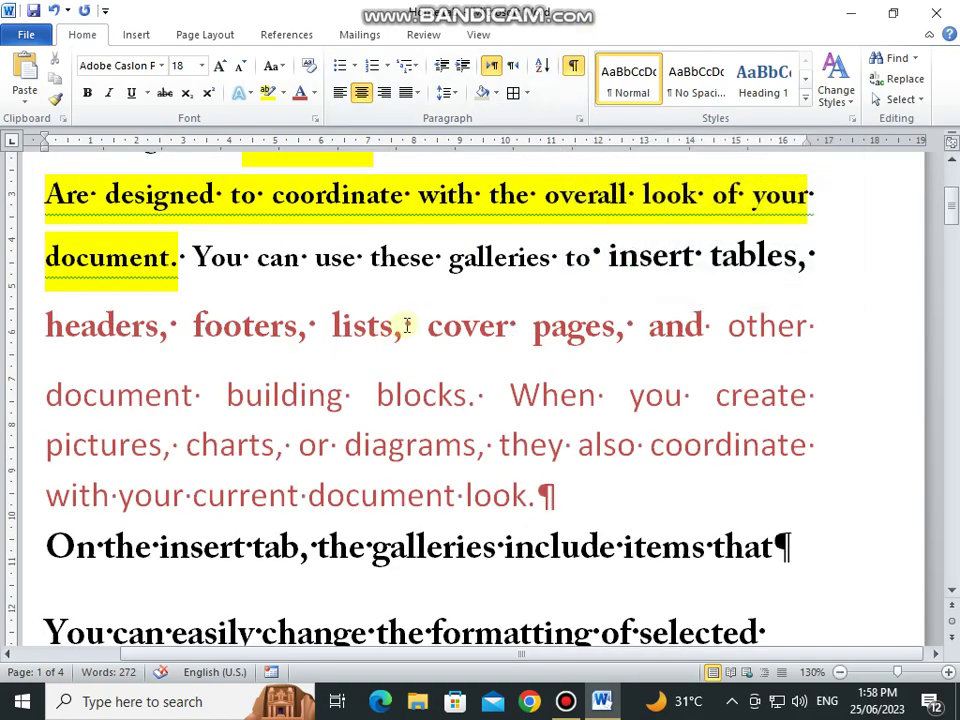
key("Right")
key("Tab")
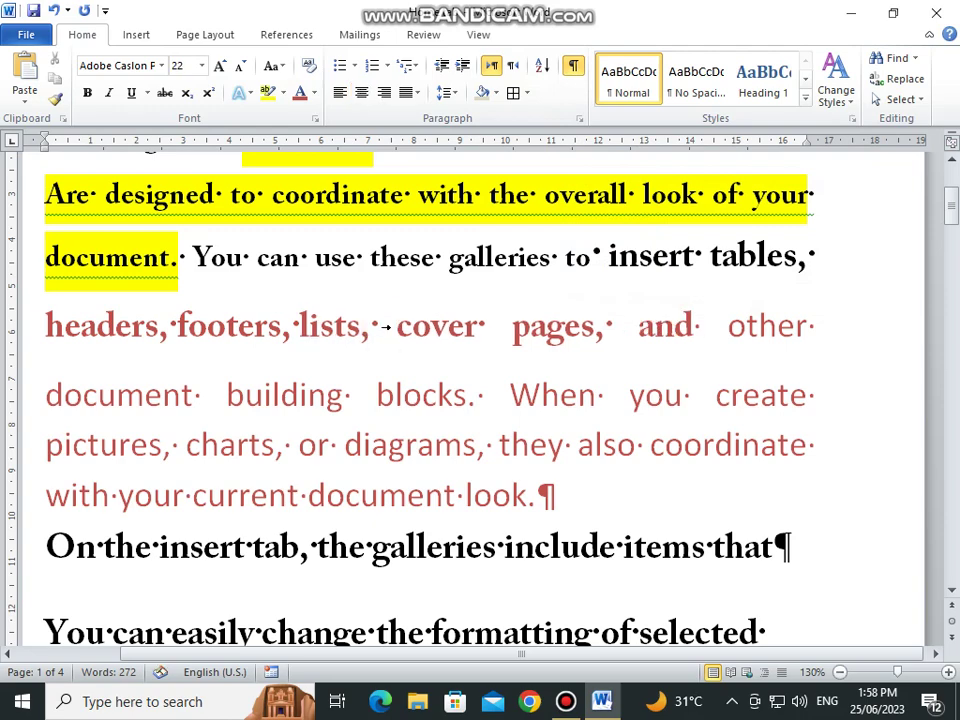
scroll(388, 326, "down", 5)
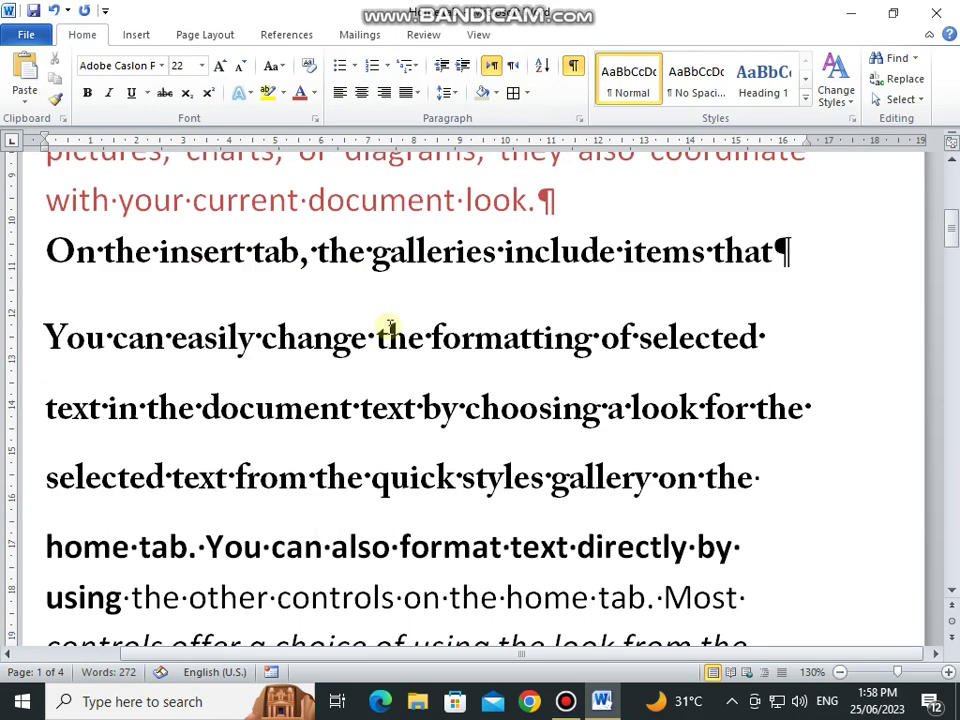
Step: Hide the formatting marks again and select the whole title heading
left_click_drag(541, 200, 558, 200)
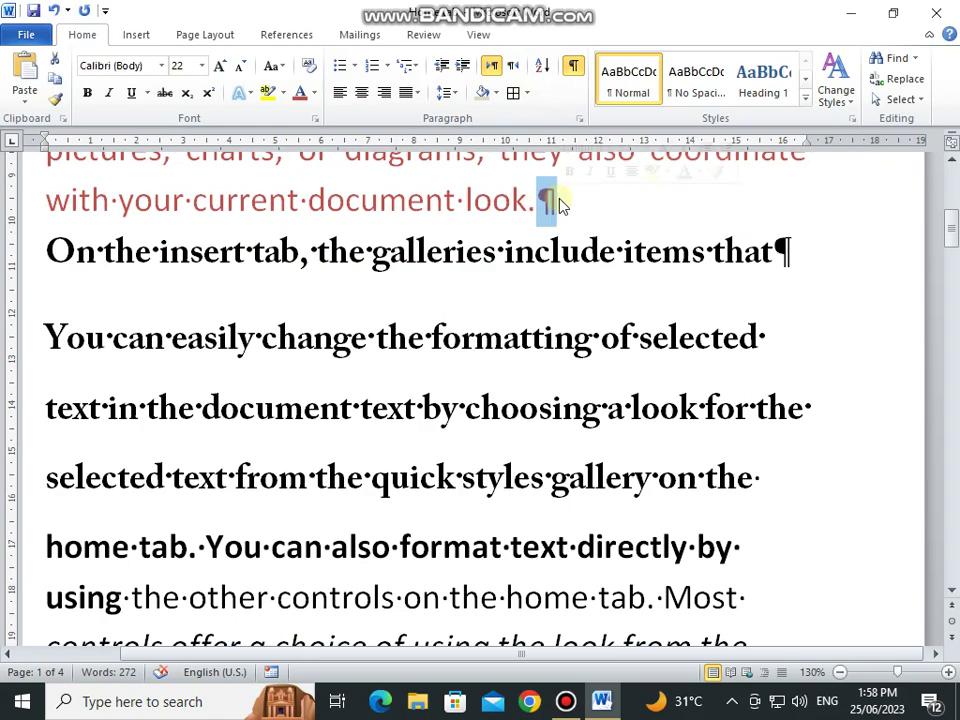
left_click(573, 65)
scroll(605, 265, "down", 10)
scroll(605, 265, "up", 10)
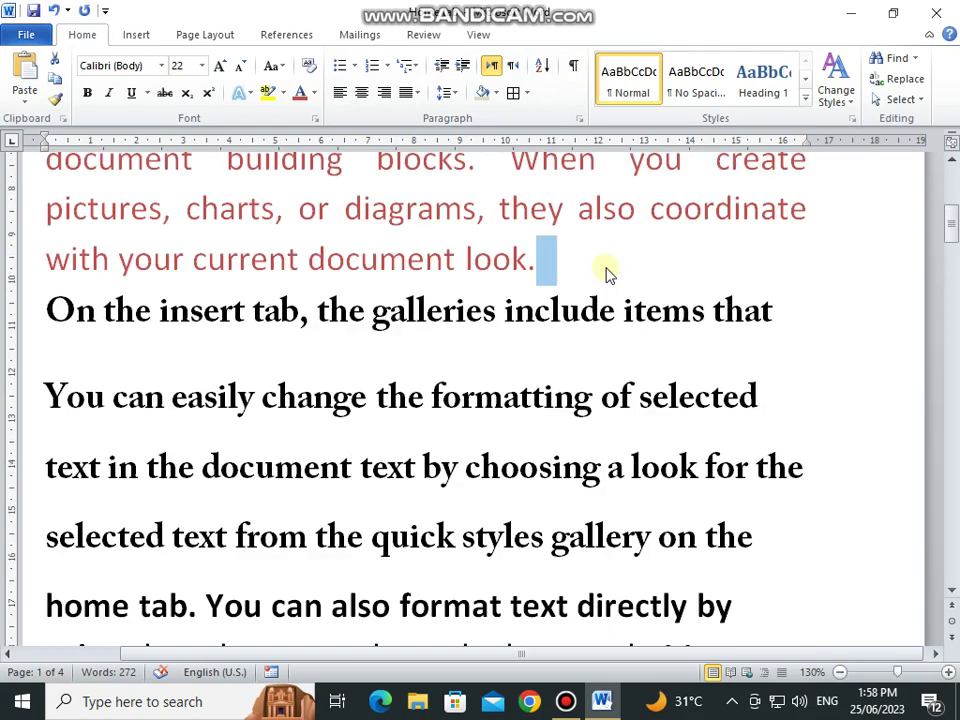
triple_click(506, 316)
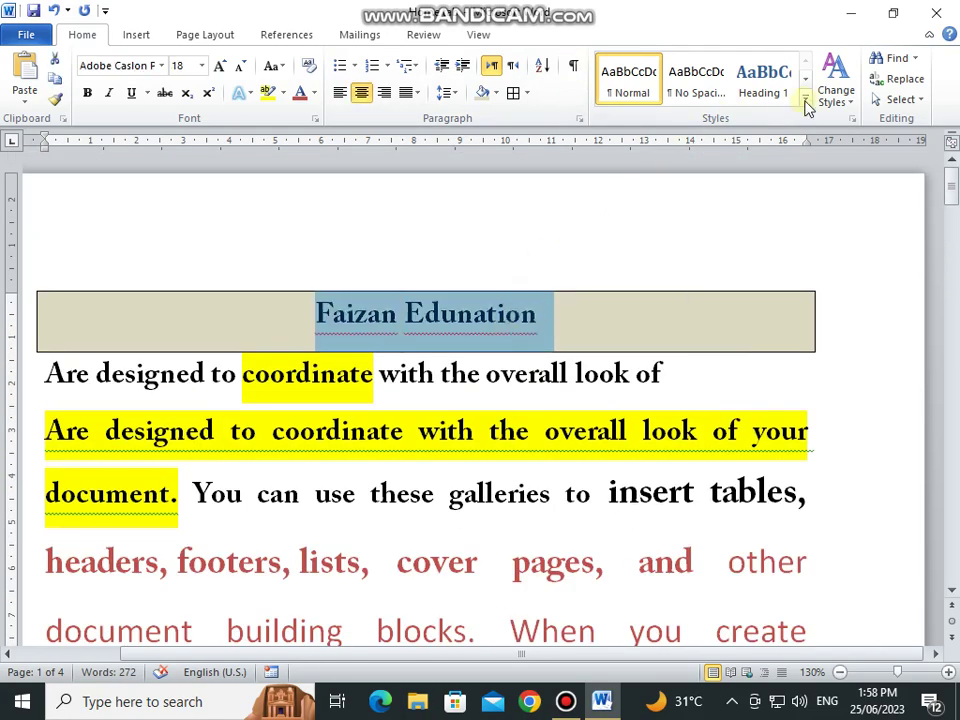
Step: Apply the Title style to the heading and the Formal style set
left_click(806, 101)
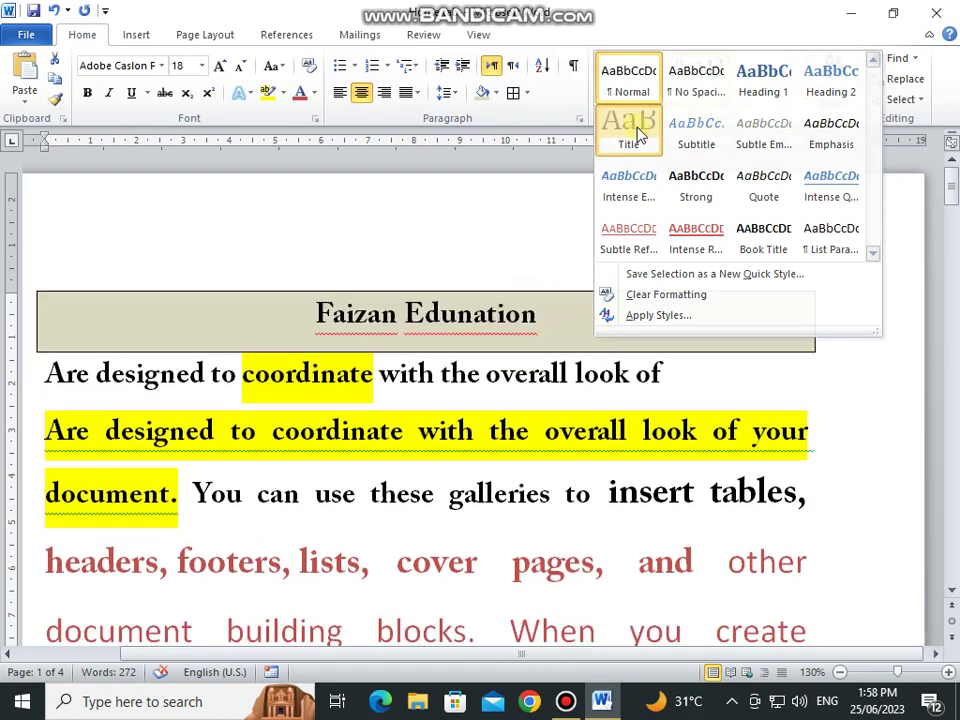
left_click(628, 128)
left_click(836, 88)
mouse_move(836, 124)
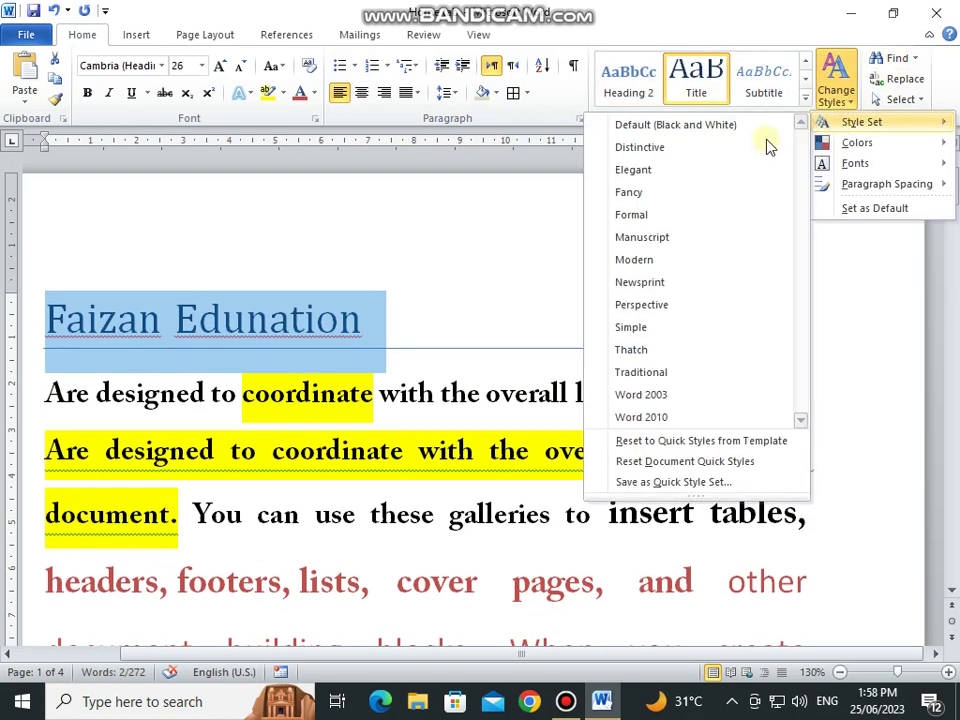
left_click(658, 213)
Step: Switch the theme colours to Aspect and the theme fonts to Office Classic
left_click(826, 100)
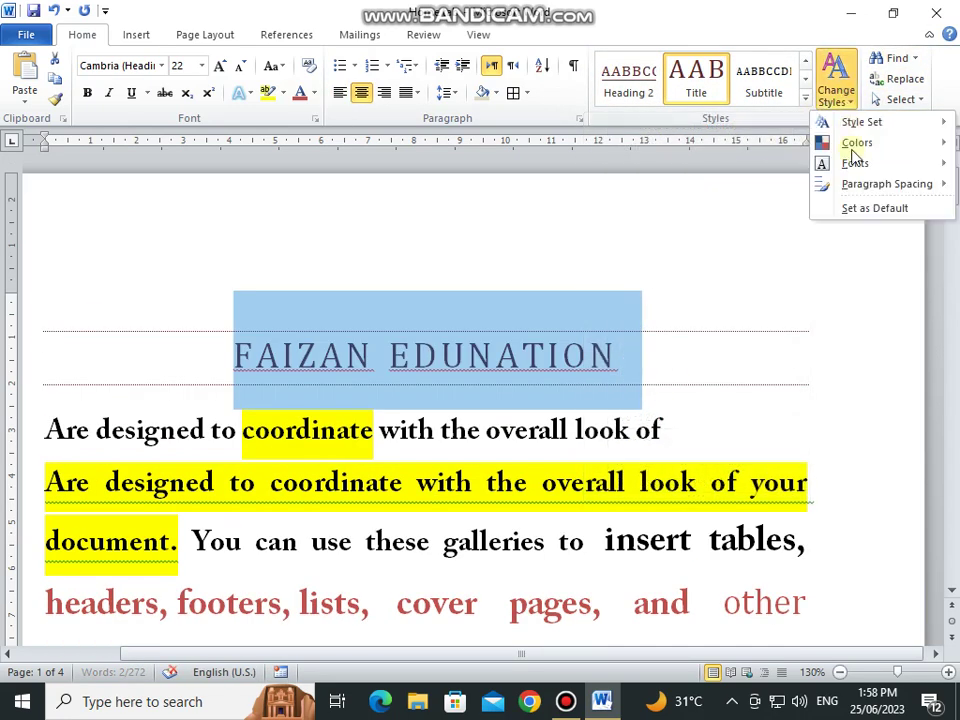
mouse_move(862, 143)
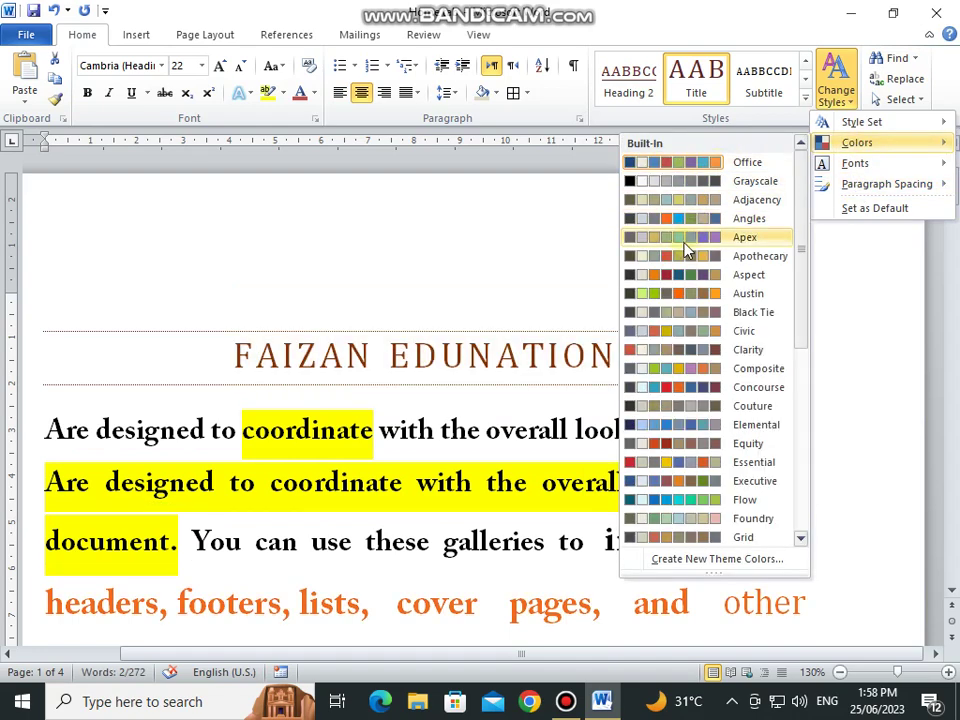
left_click(677, 280)
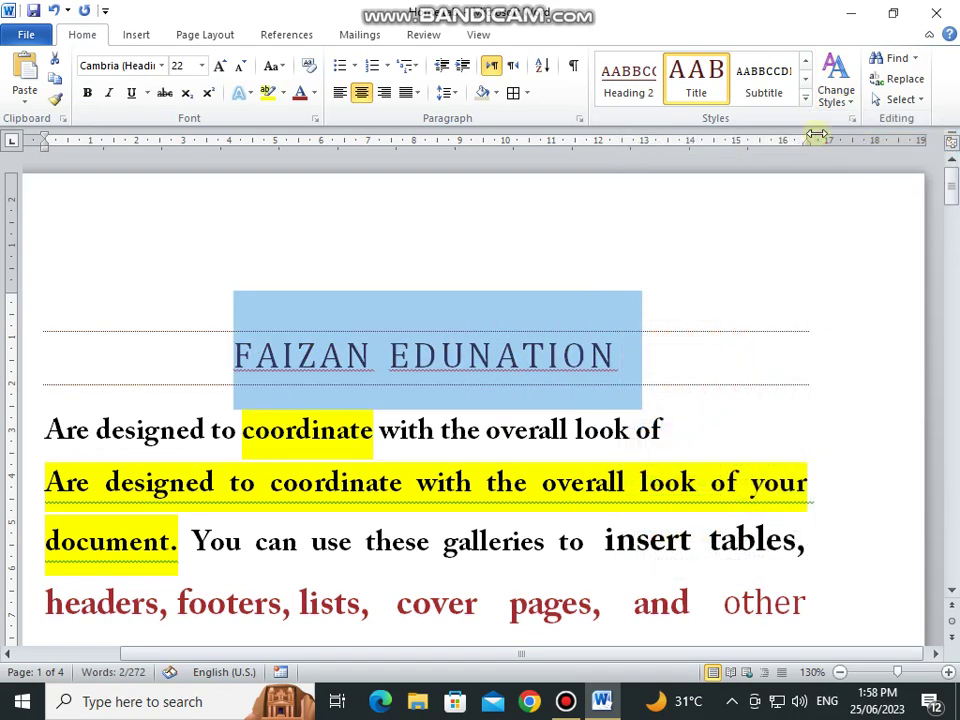
left_click(836, 88)
mouse_move(860, 165)
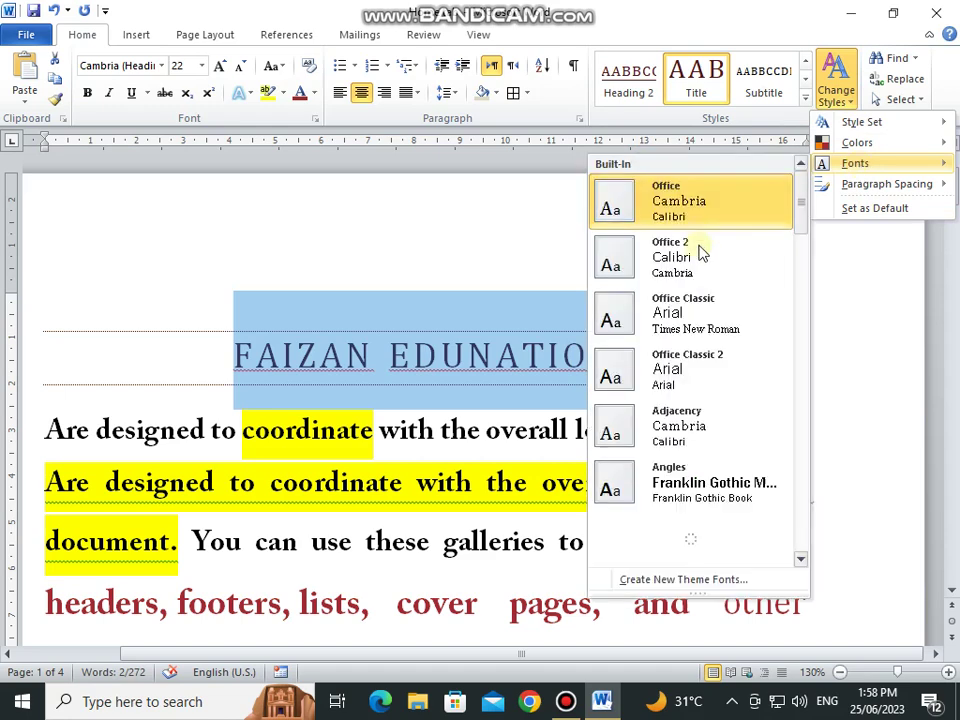
left_click(700, 315)
Step: Tighten the document's paragraph spacing to No Paragraph Space
left_click(834, 98)
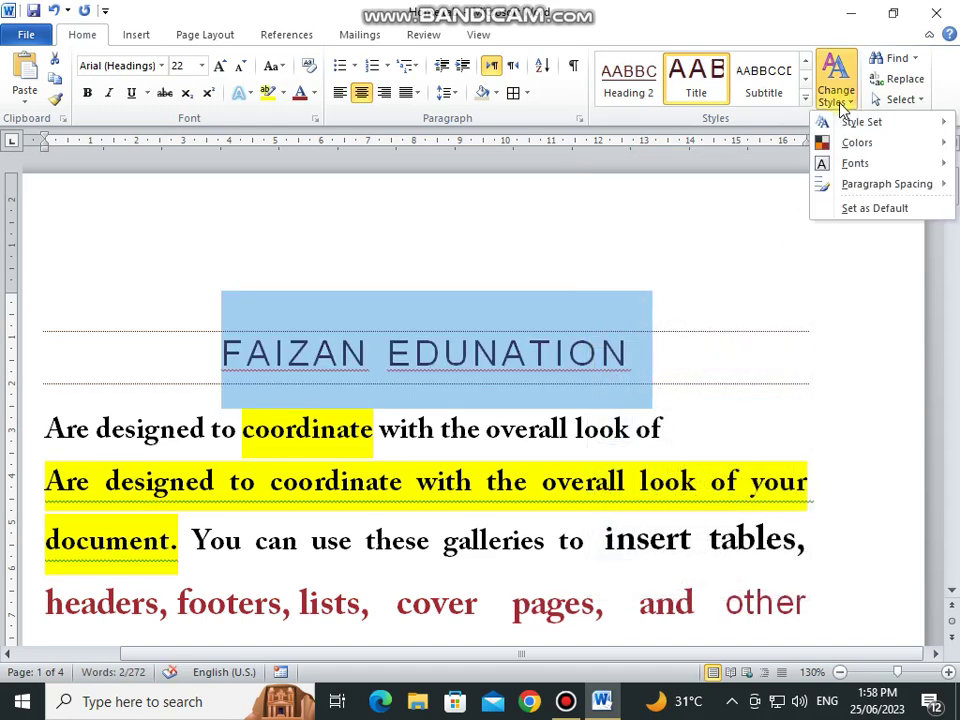
mouse_move(848, 193)
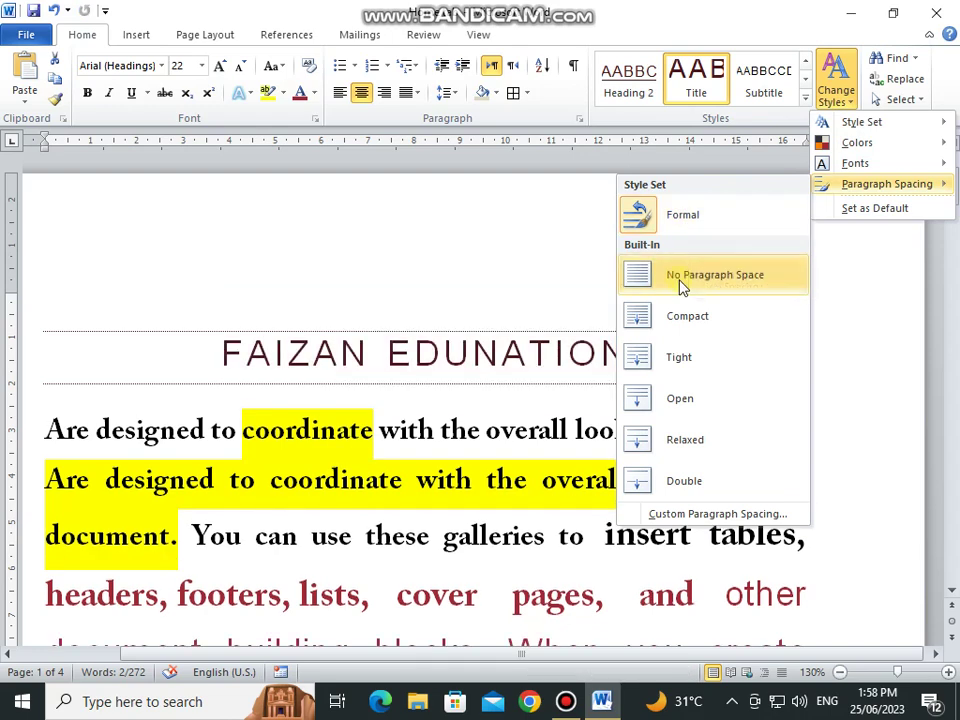
left_click(683, 316)
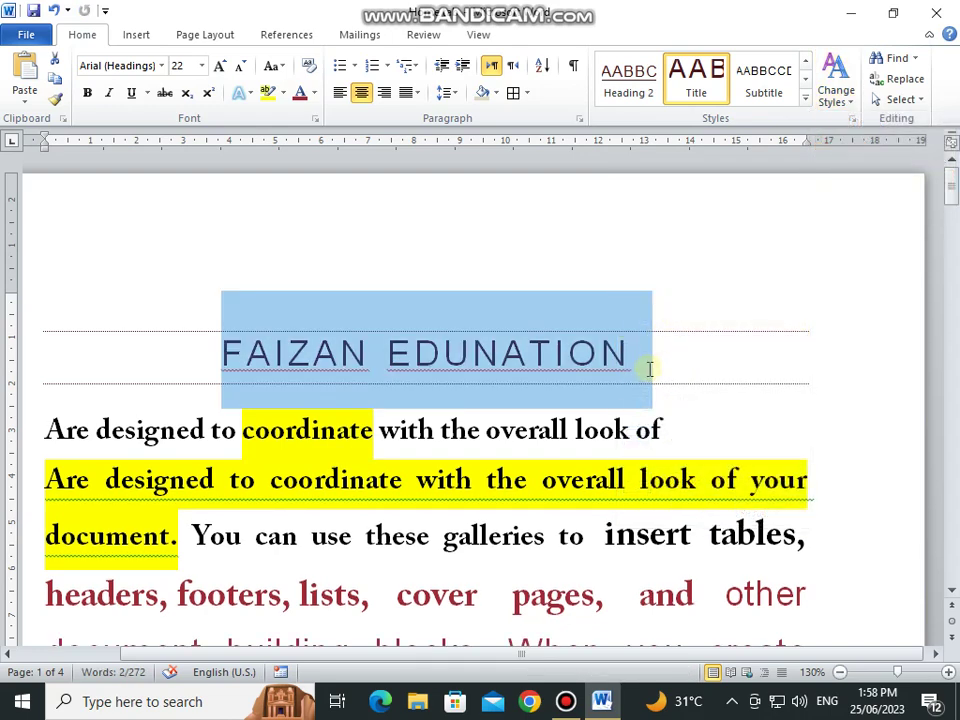
left_click(664, 398)
scroll(663, 395, "down", 10)
scroll(663, 395, "up", 6)
left_click(767, 350)
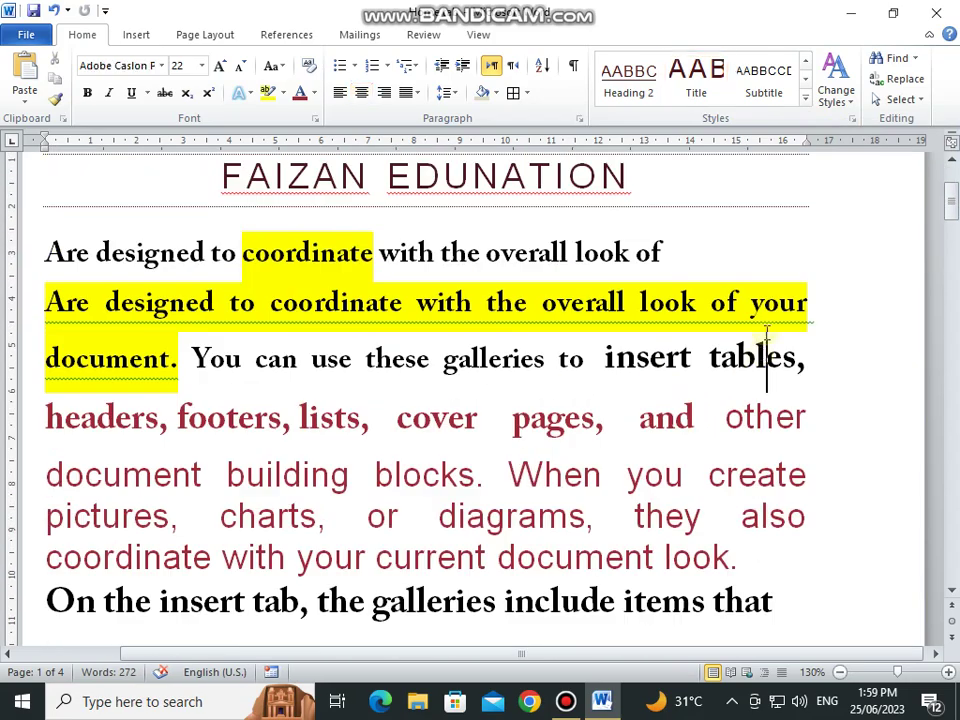
Step: Search for 'insert' in Advanced Find and locate its next occurrence
left_click(914, 58)
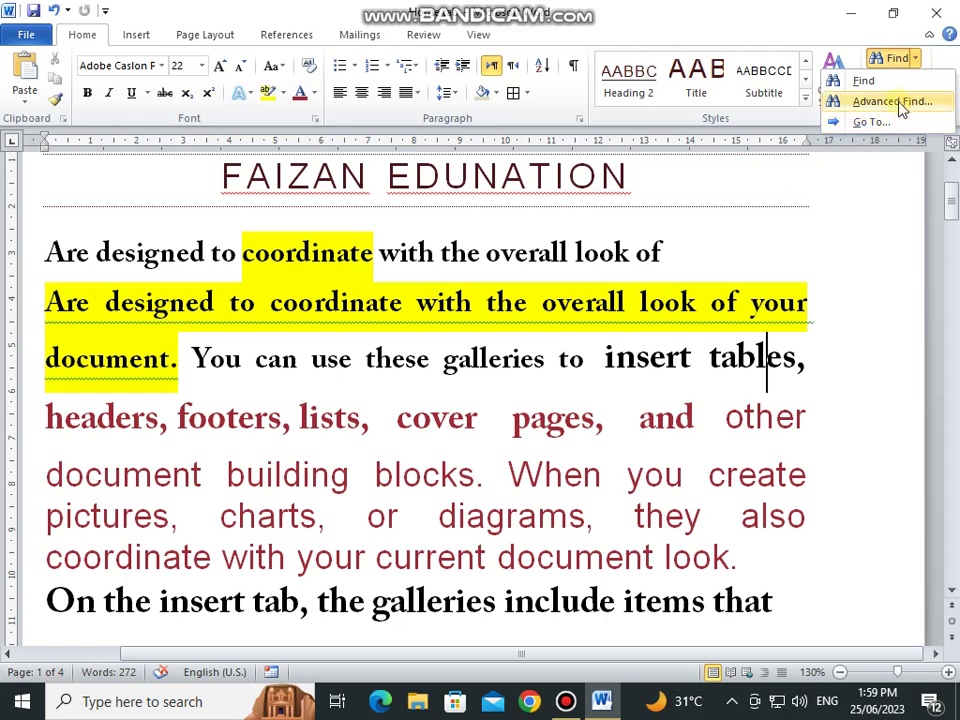
left_click(903, 102)
left_click(298, 268)
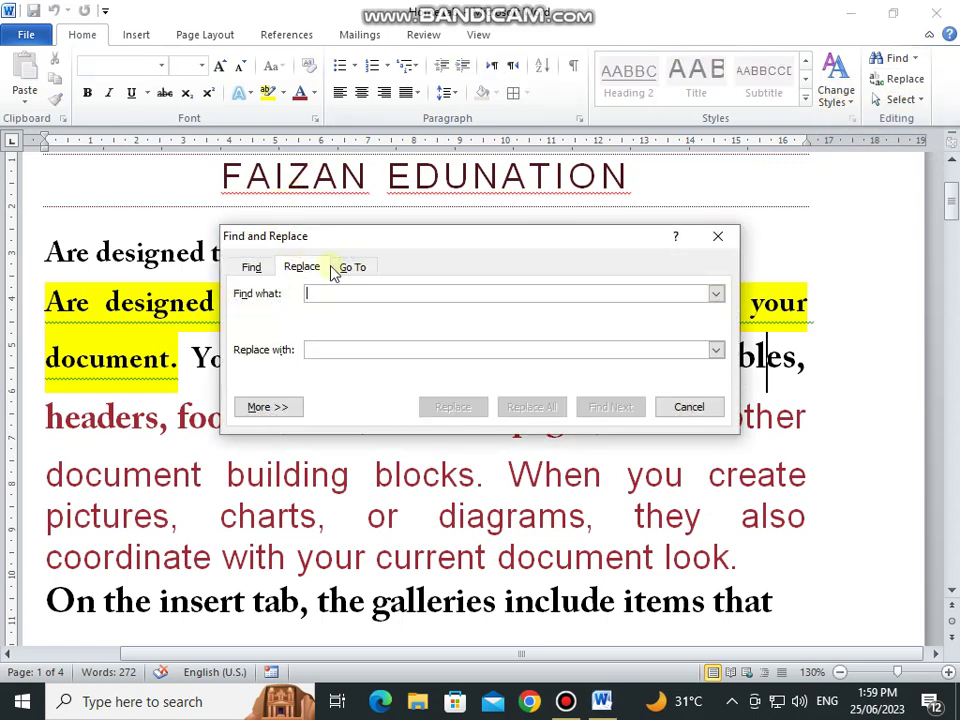
left_click(350, 267)
left_click(253, 268)
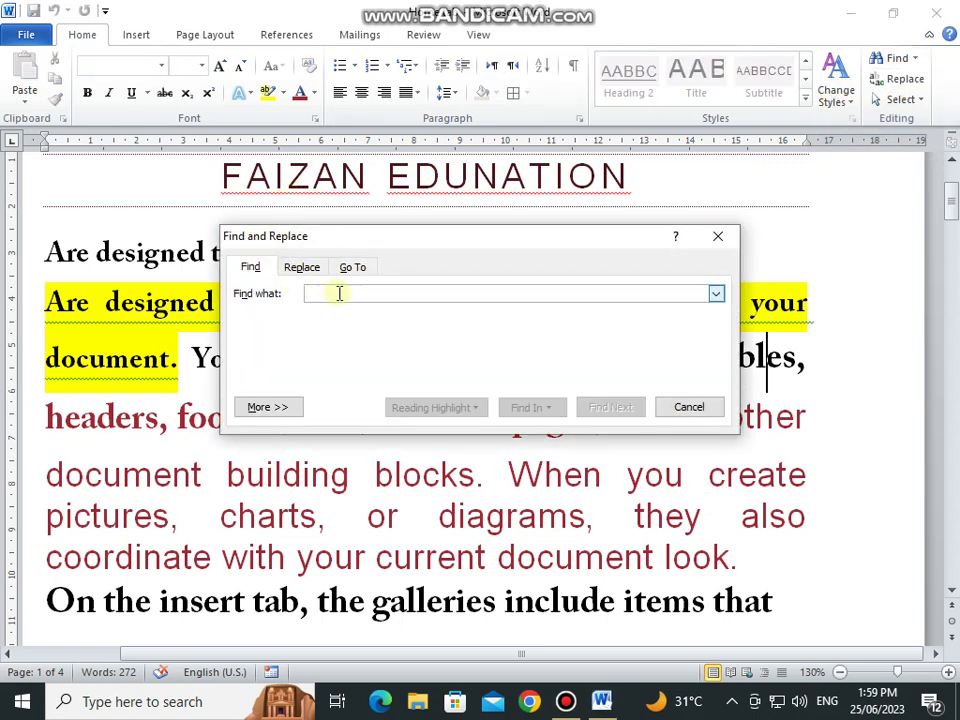
type("Inser")
key("Return")
key("Return")
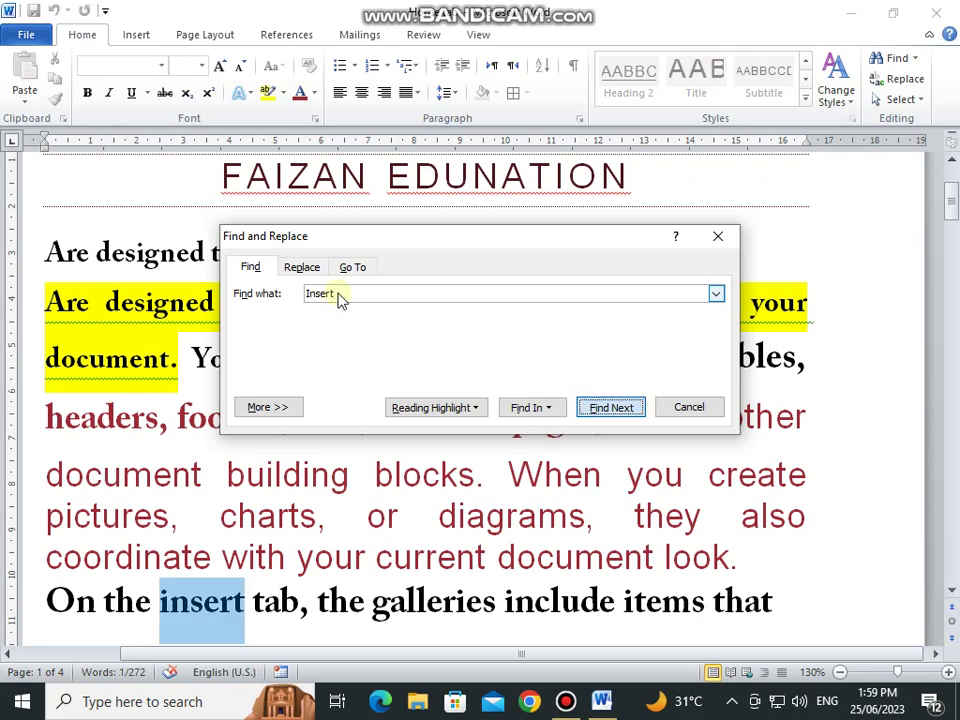
key("Escape")
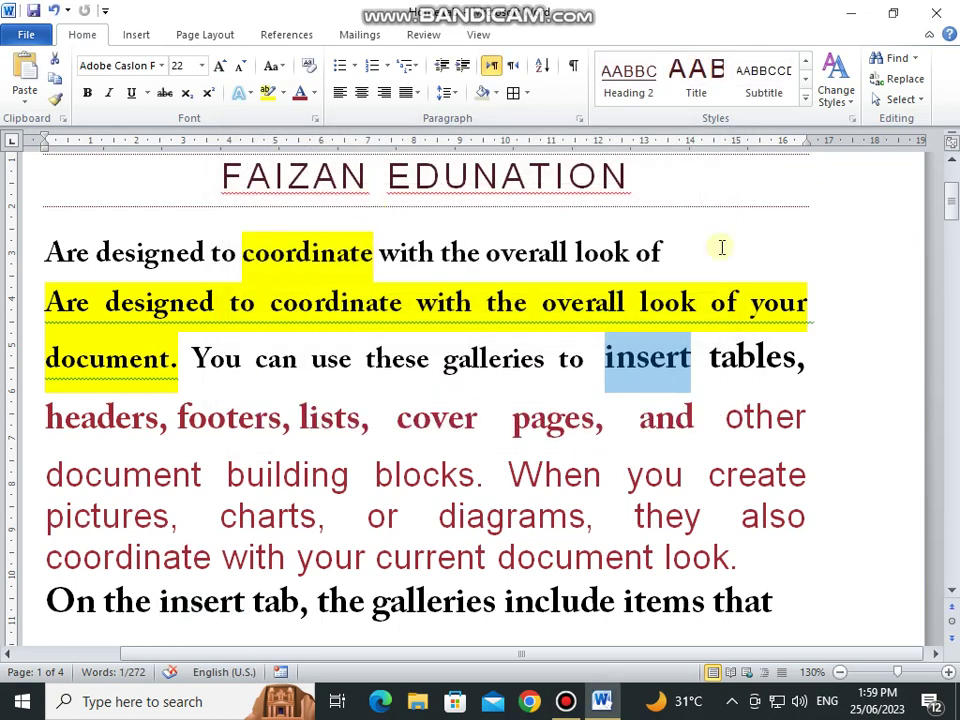
Step: Start a Replace for the already-searched word 'insert'
left_click(912, 59)
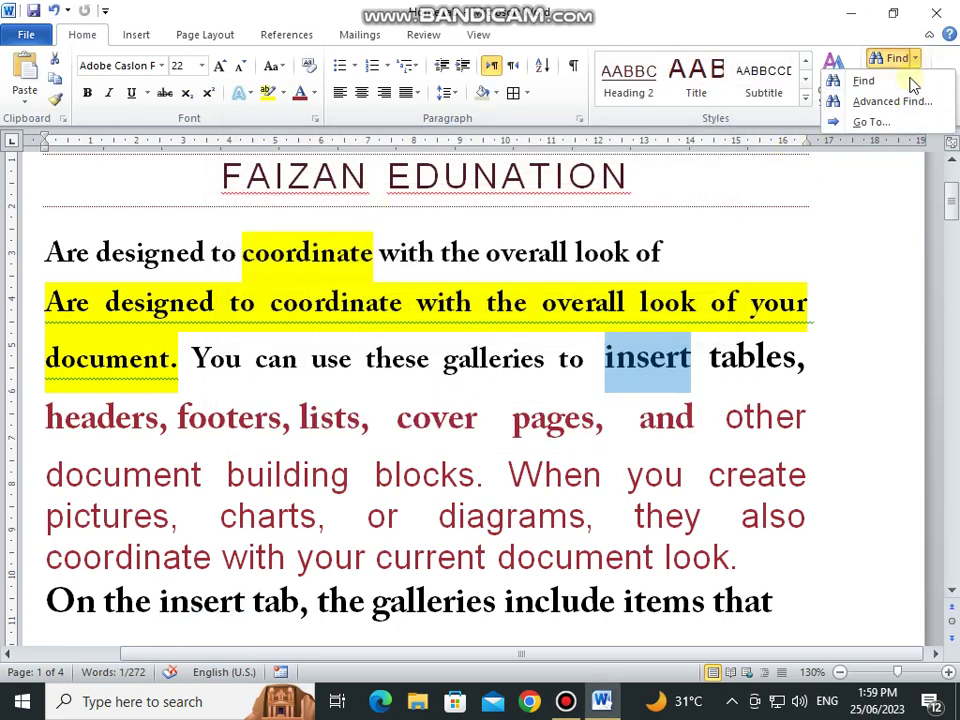
left_click(905, 101)
key("Escape")
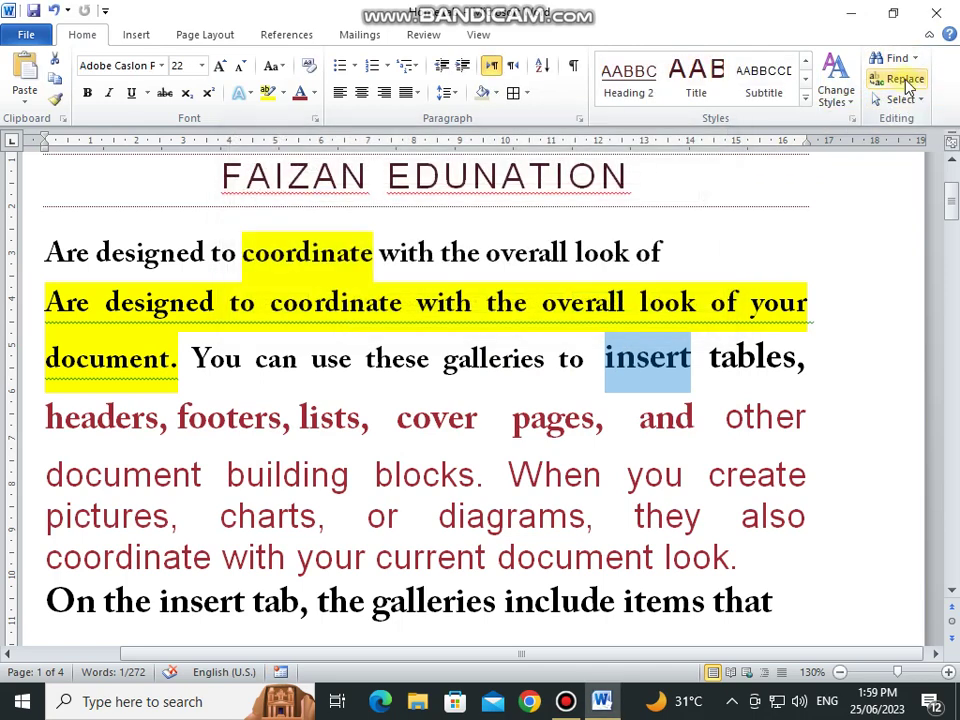
left_click(905, 81)
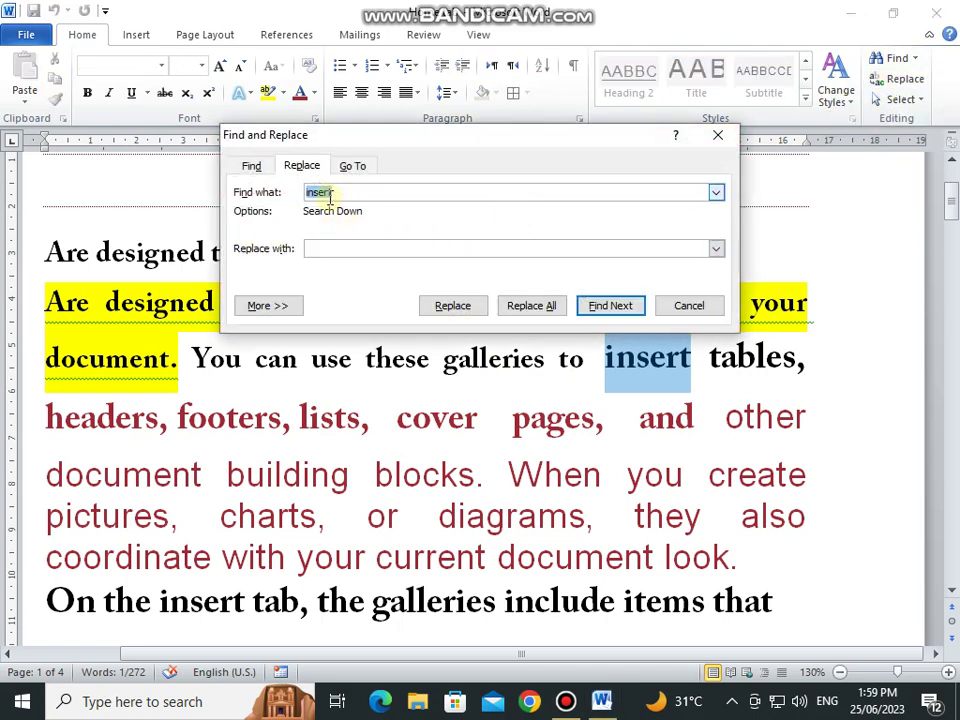